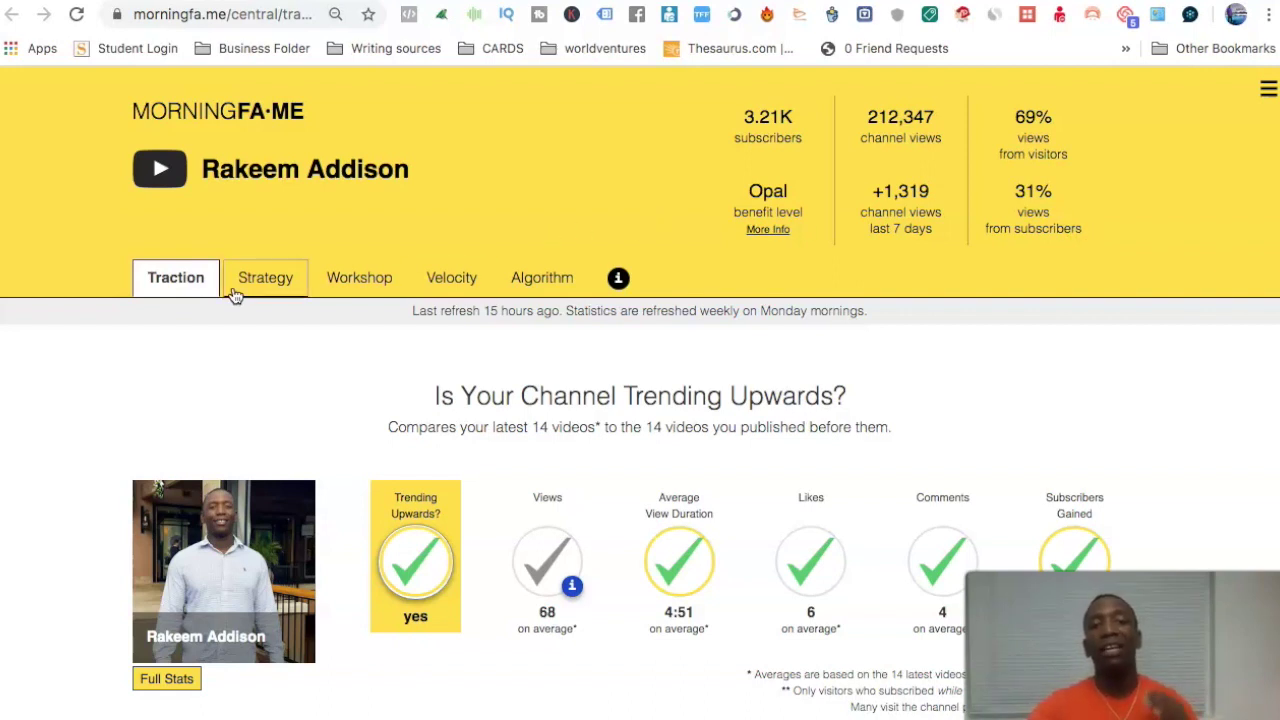
Step: Review the channel's upward-trend summary on the Traction page and the sorting and filtering options for individual video contributions
scroll(267, 221, down, 1)
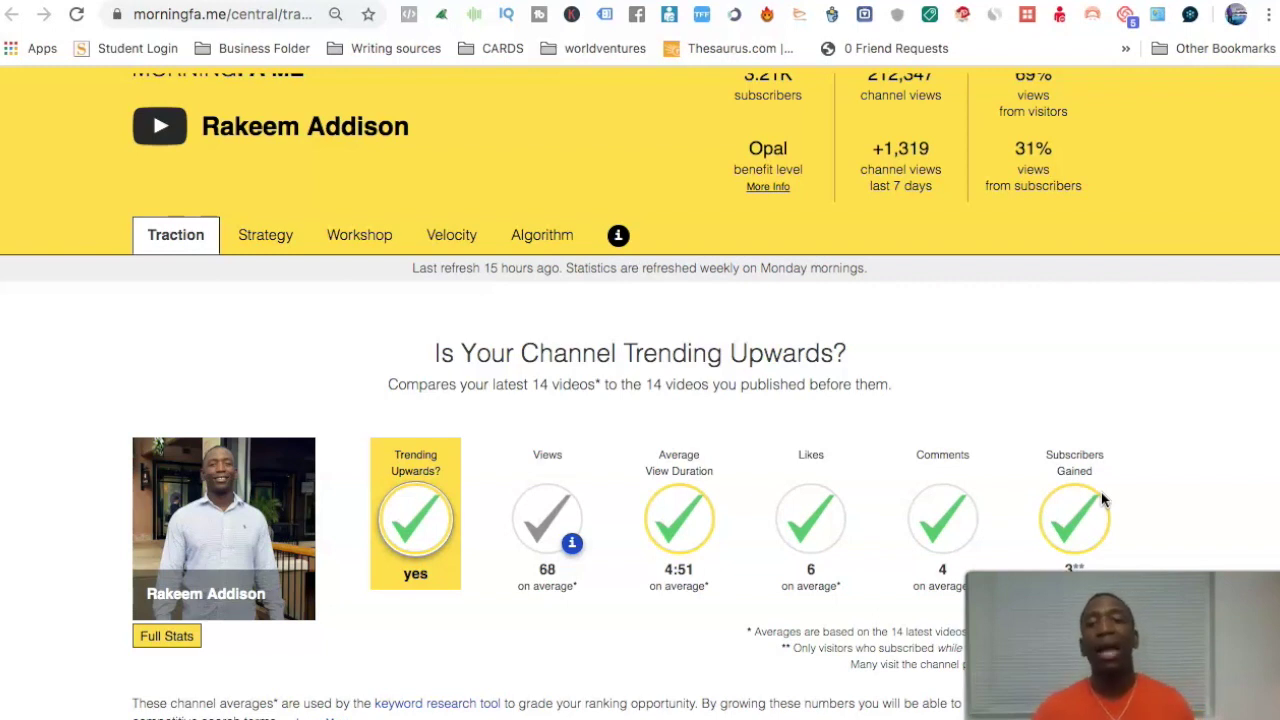
scroll(605, 458, down, 3)
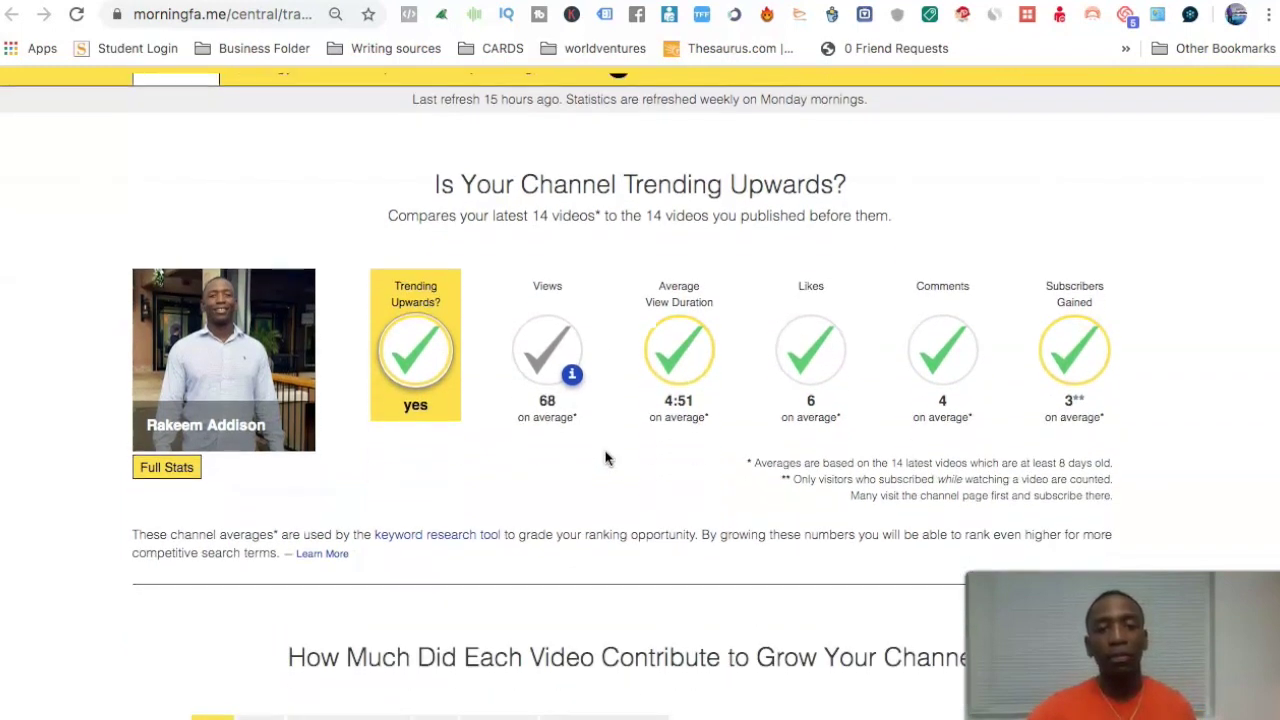
scroll(605, 458, down, 5)
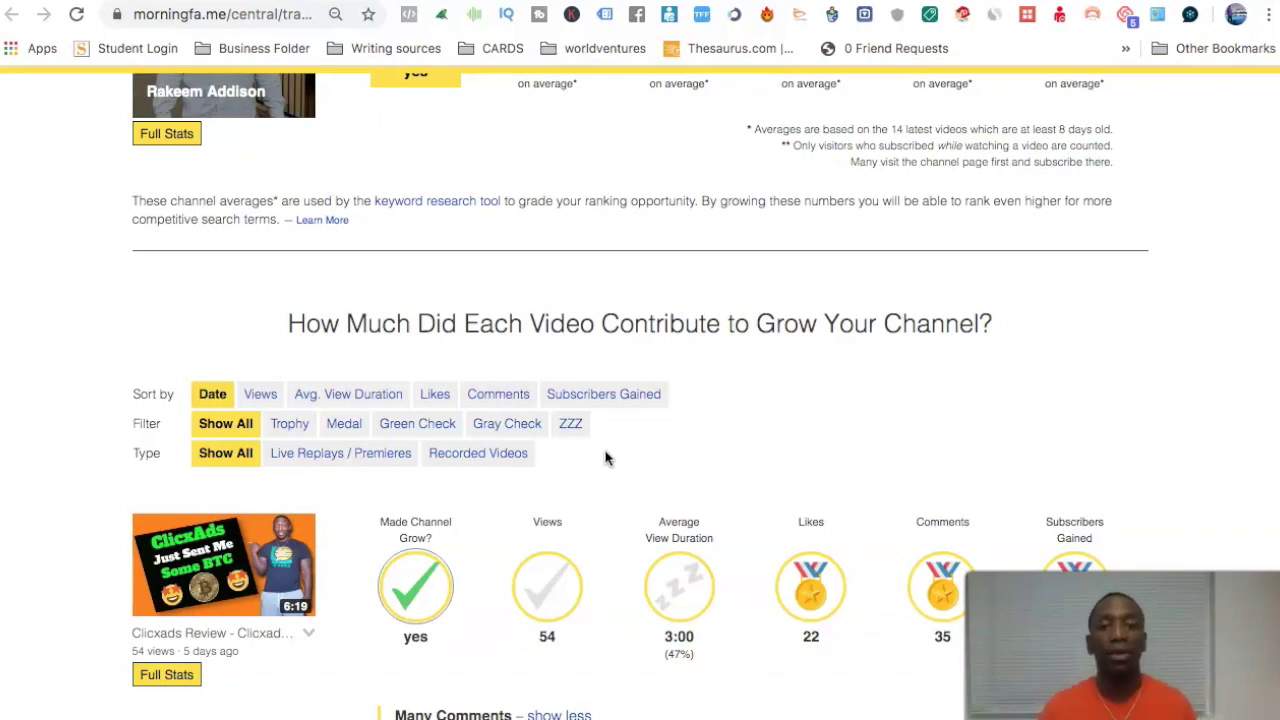
scroll(605, 458, down, 1)
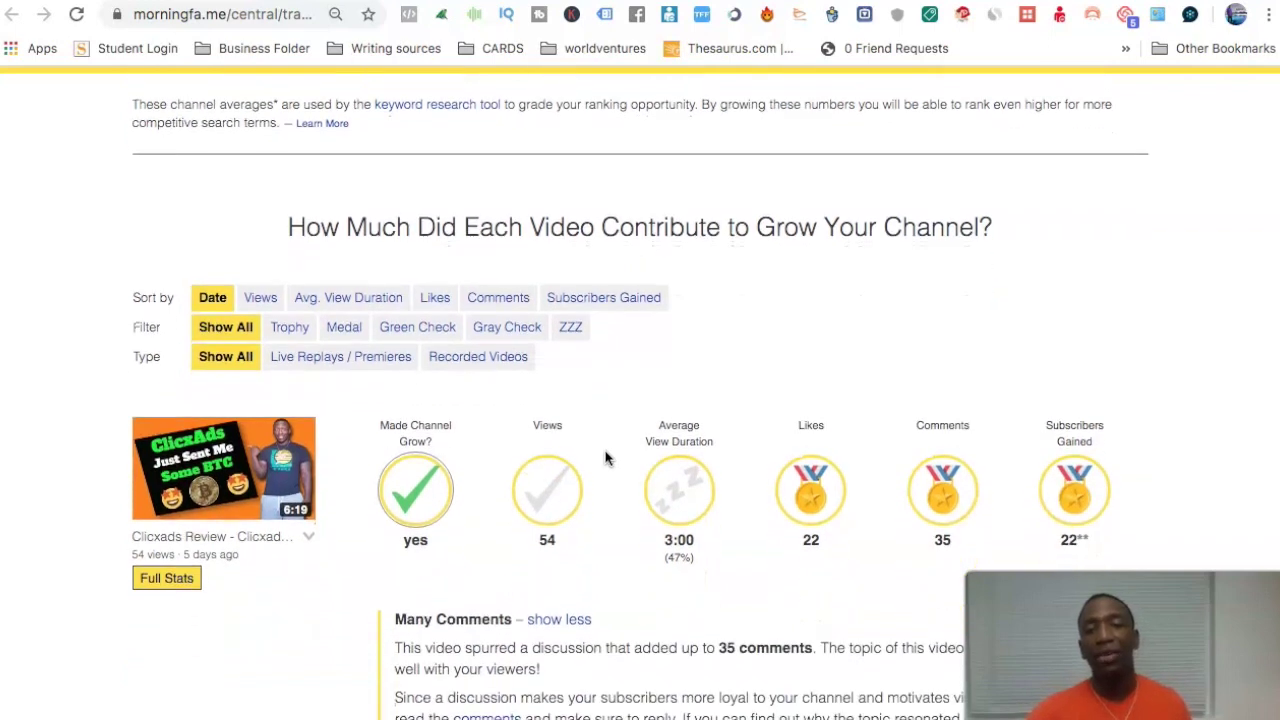
scroll(605, 458, up, 3)
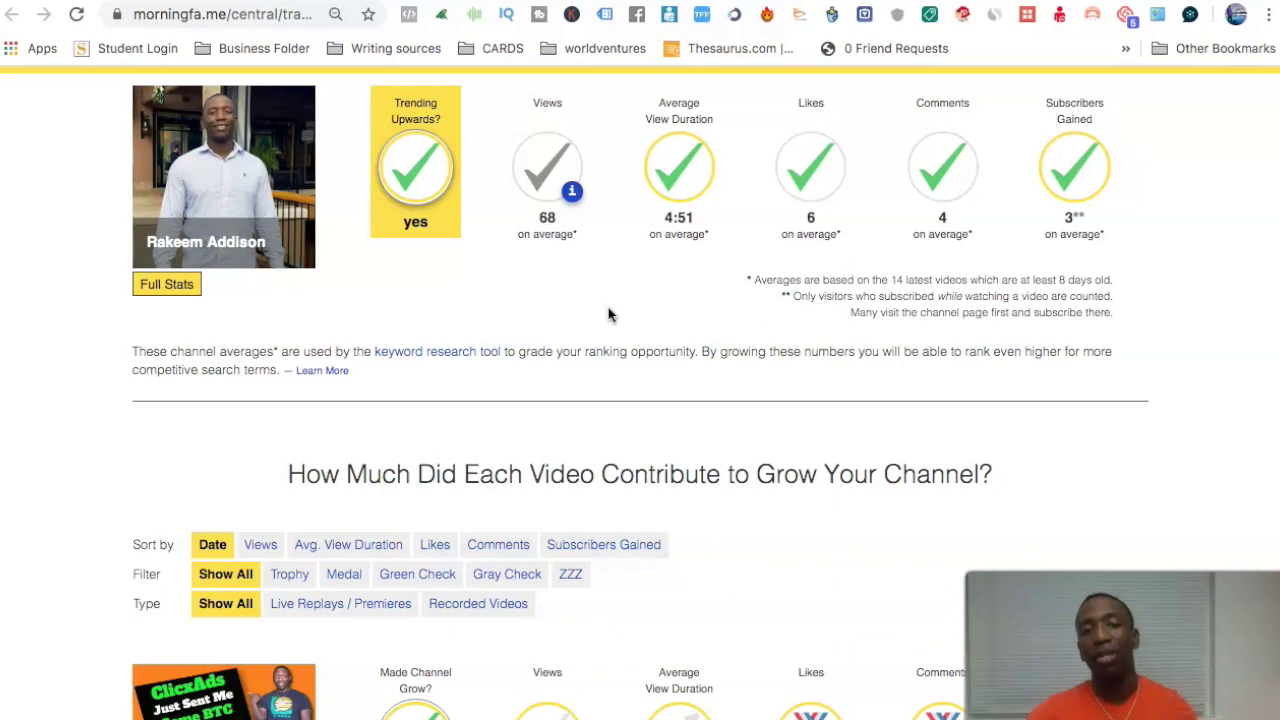
scroll(610, 314, down, 1)
scroll(608, 314, down, 2)
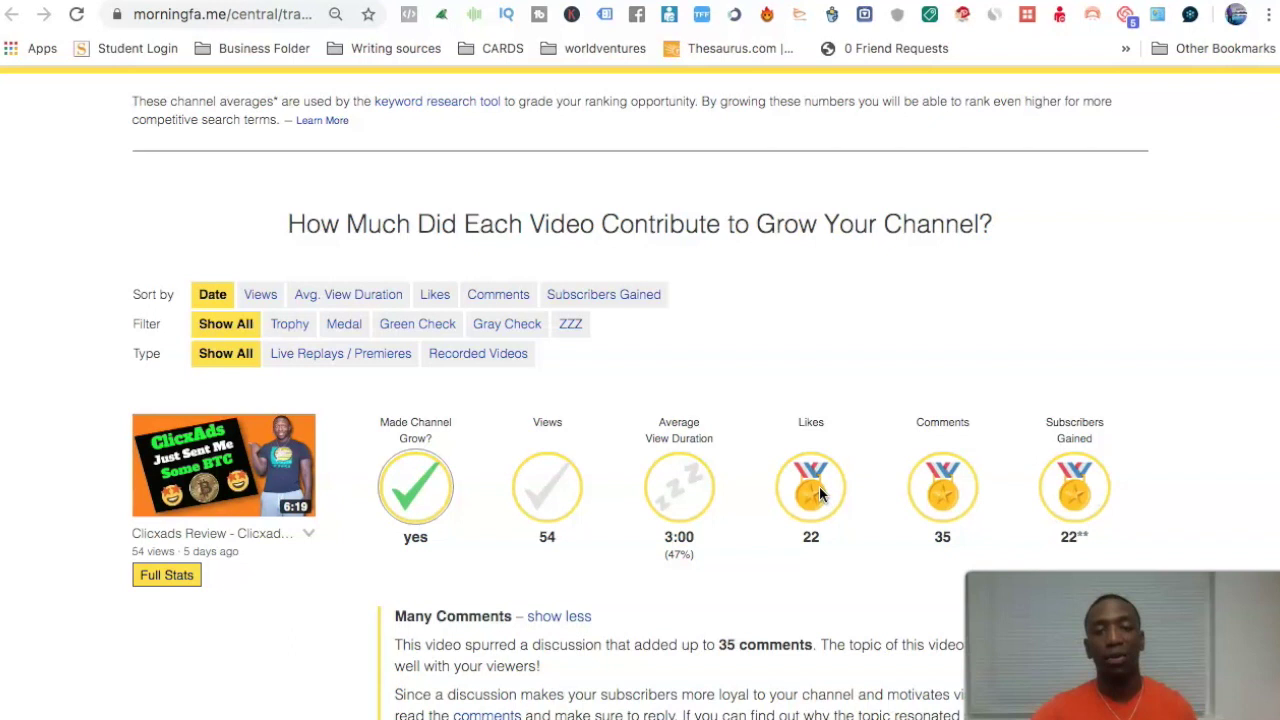
Step: Examine how each recent video contributed to channel growth in views, average view duration, likes, comments and subscribers gained
scroll(820, 493, down, 2)
scroll(819, 493, down, 4)
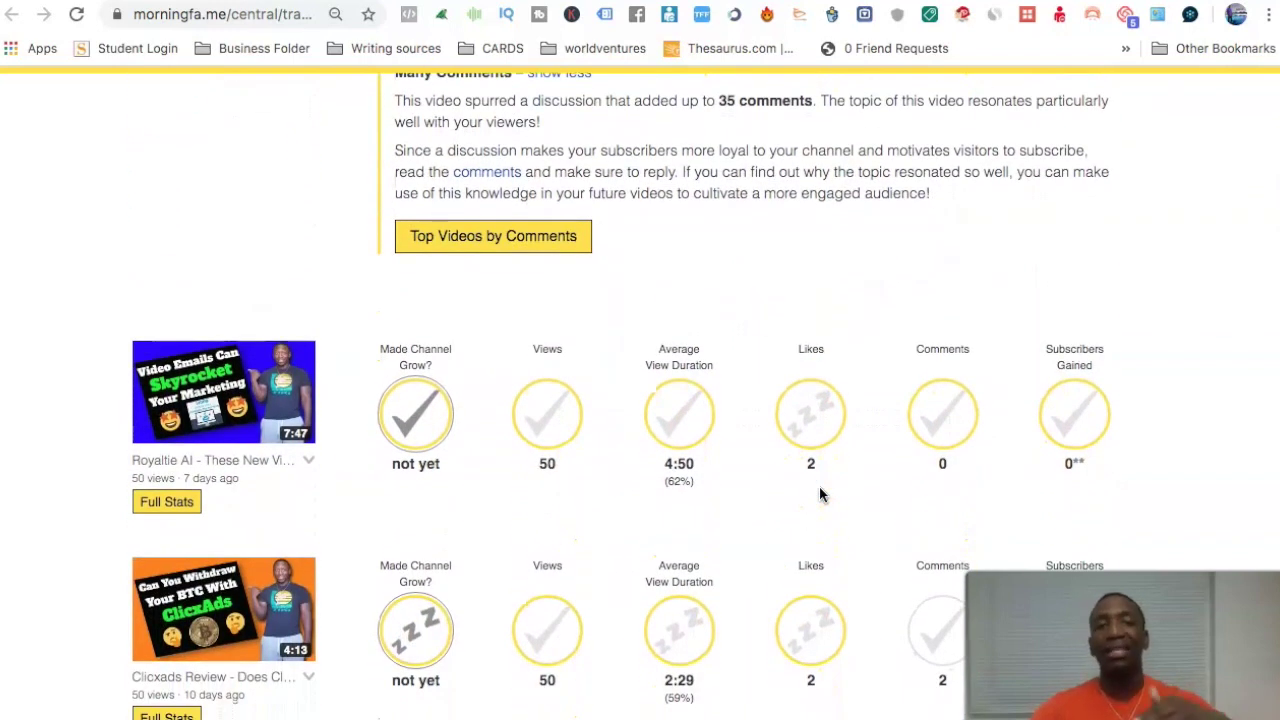
scroll(820, 493, down, 1)
scroll(820, 493, down, 1)
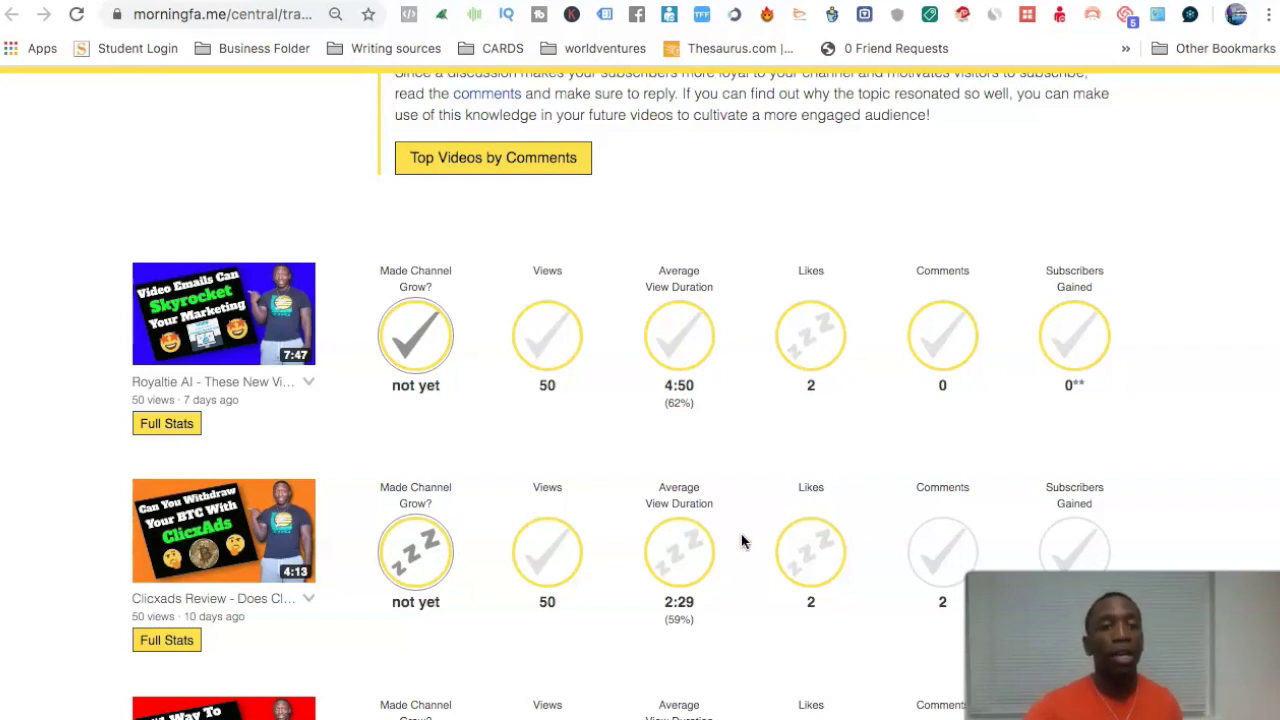
scroll(275, 434, down, 4)
scroll(275, 434, down, 2)
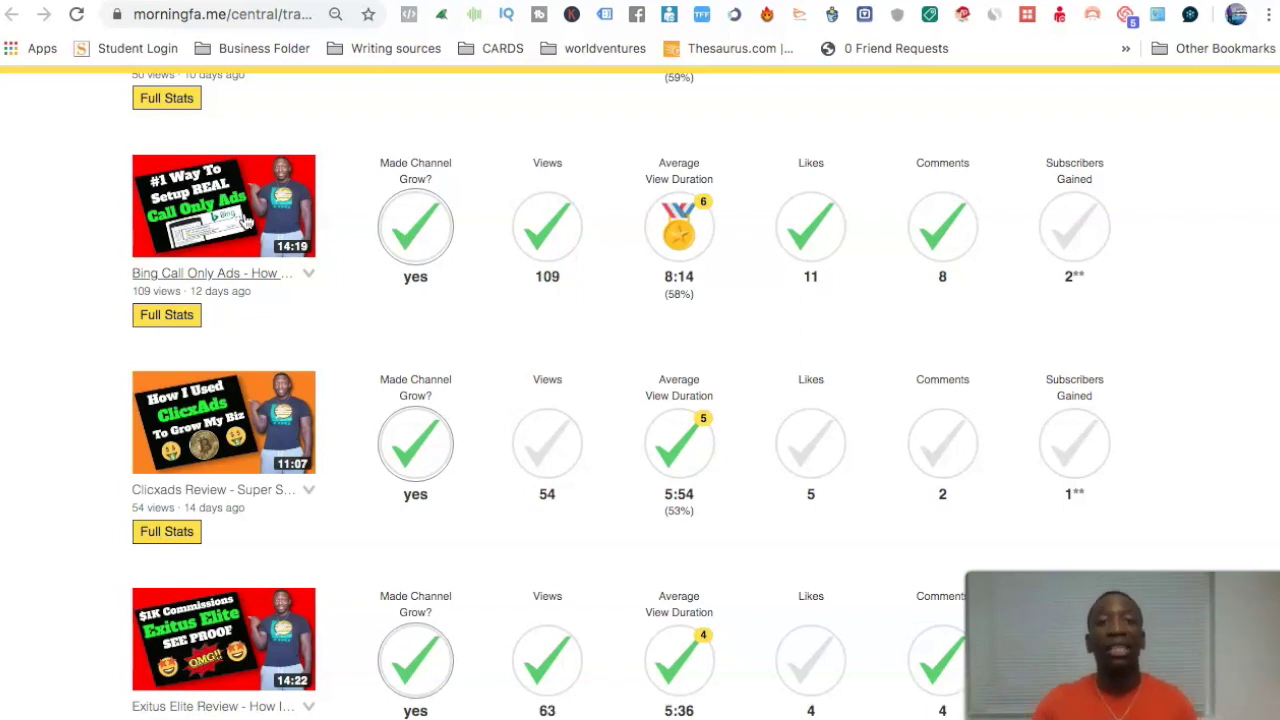
scroll(246, 220, down, 5)
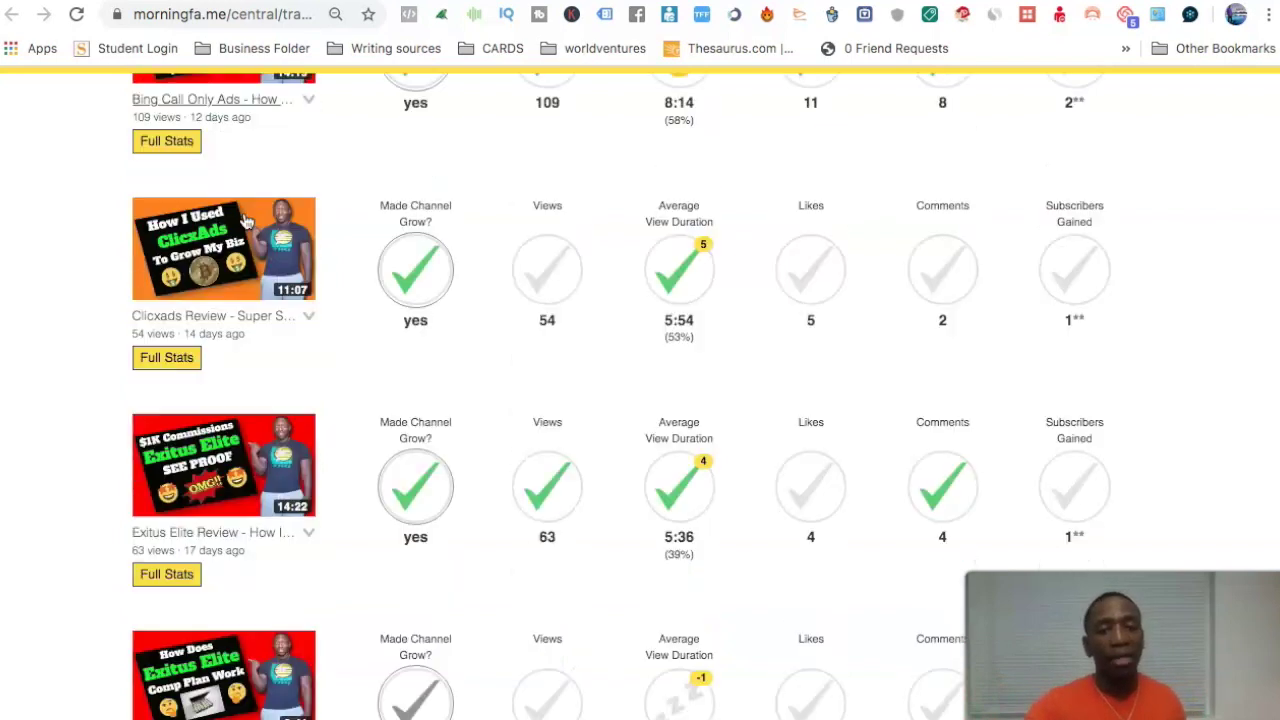
scroll(246, 220, down, 4)
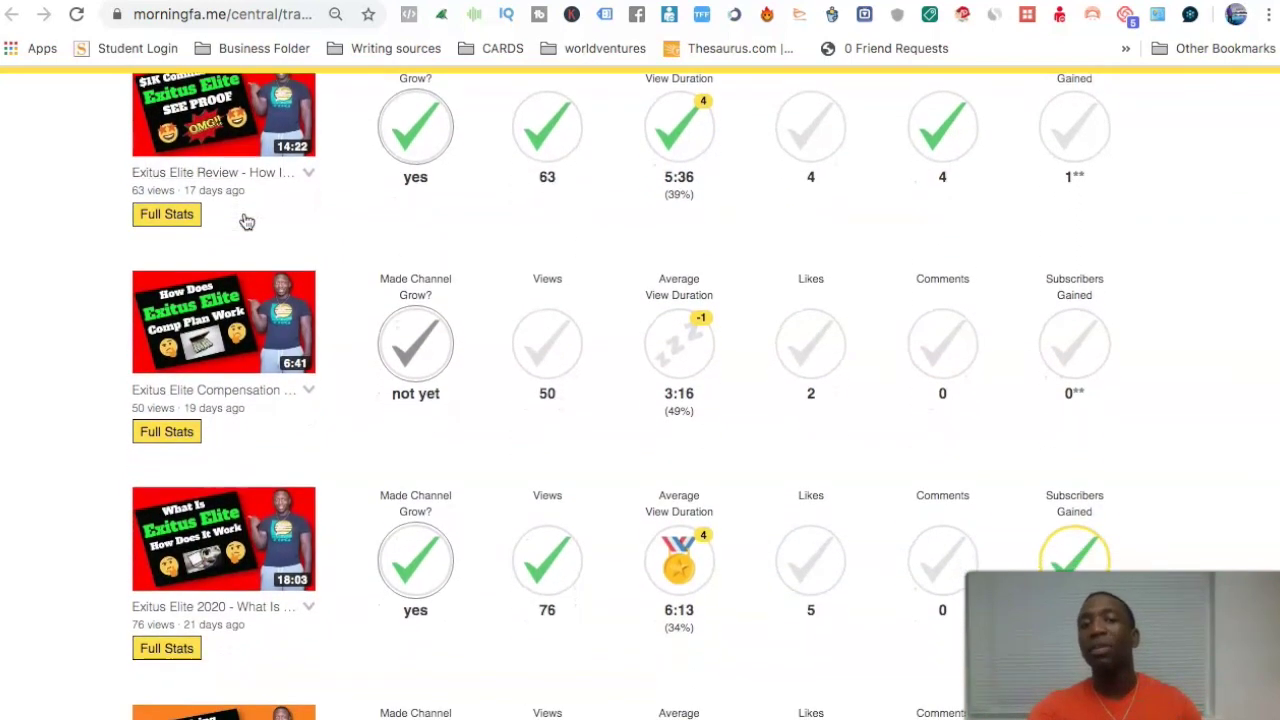
scroll(246, 220, down, 5)
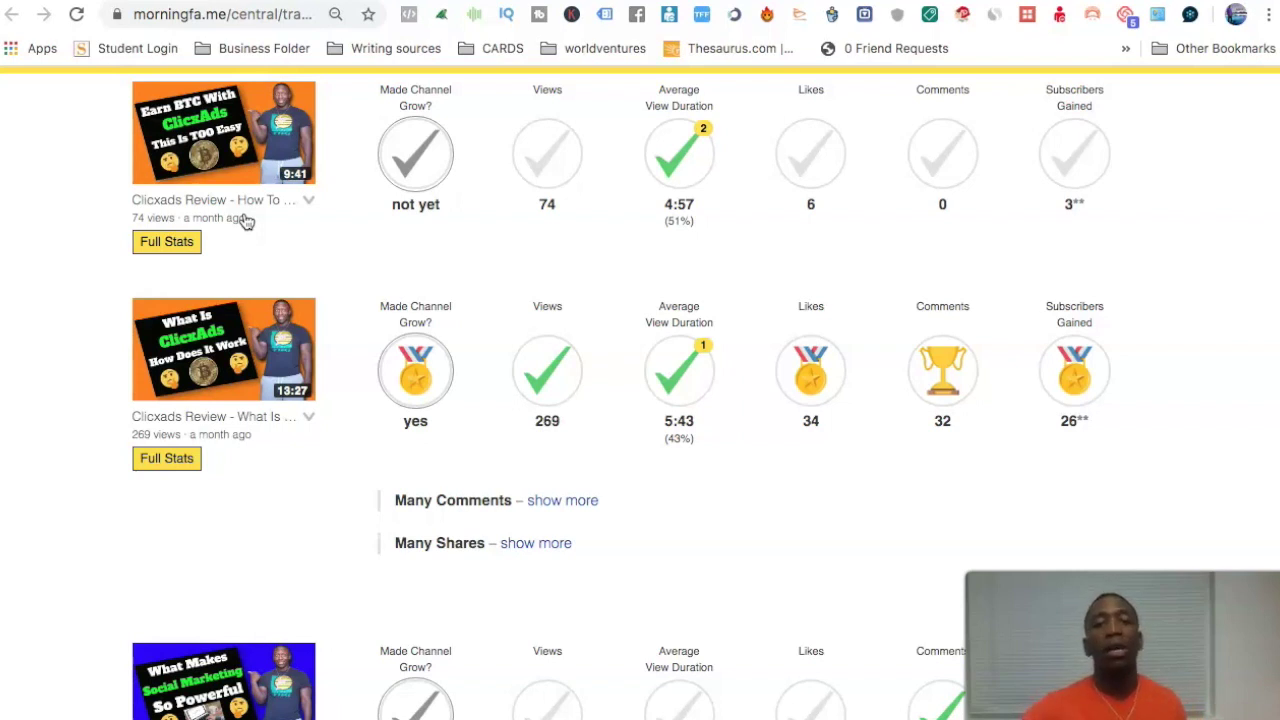
scroll(246, 220, up, 15)
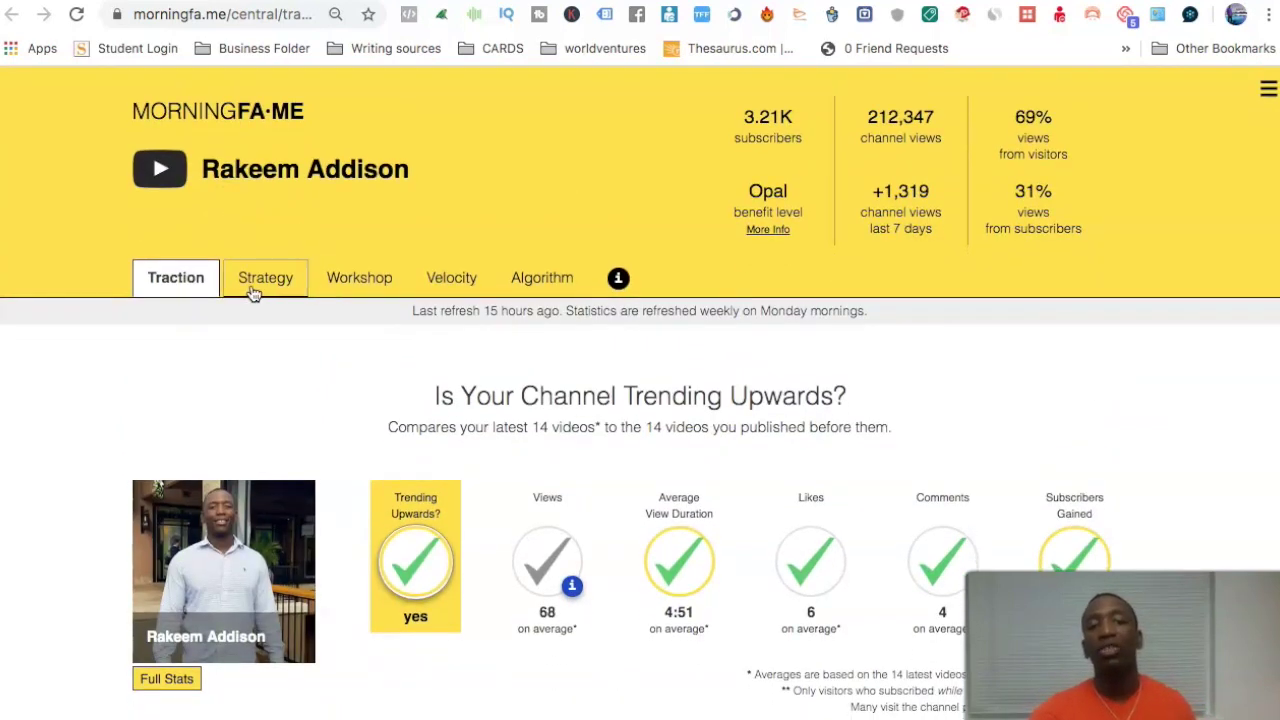
Step: Open the Strategy page and review the channel performance graph through to the growth opportunities
click(279, 288)
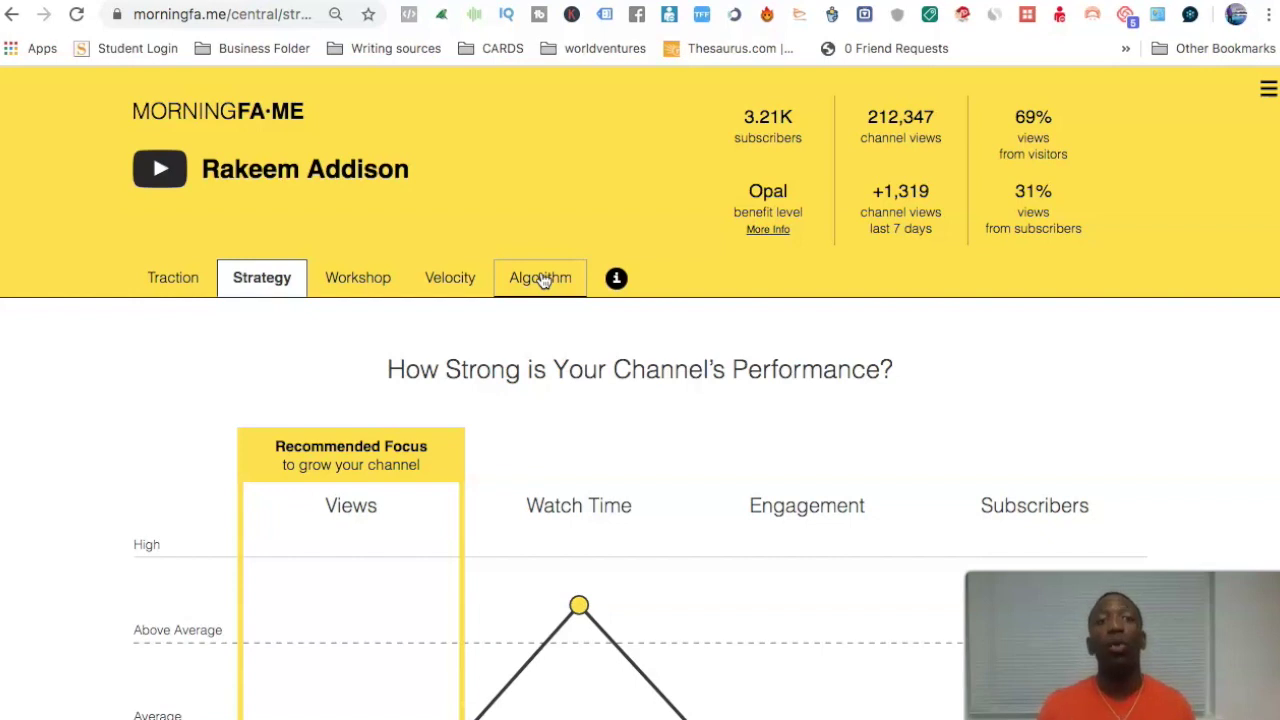
scroll(536, 245, down, 3)
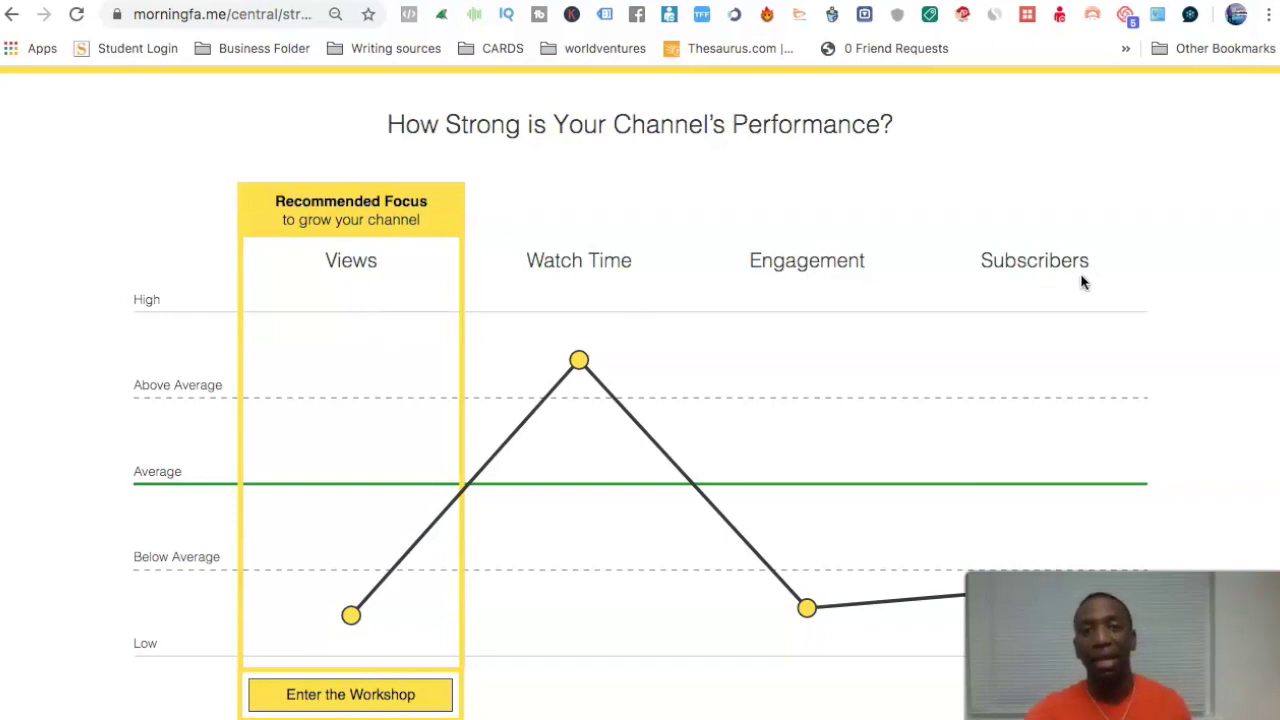
scroll(623, 360, down, 1)
scroll(623, 361, down, 6)
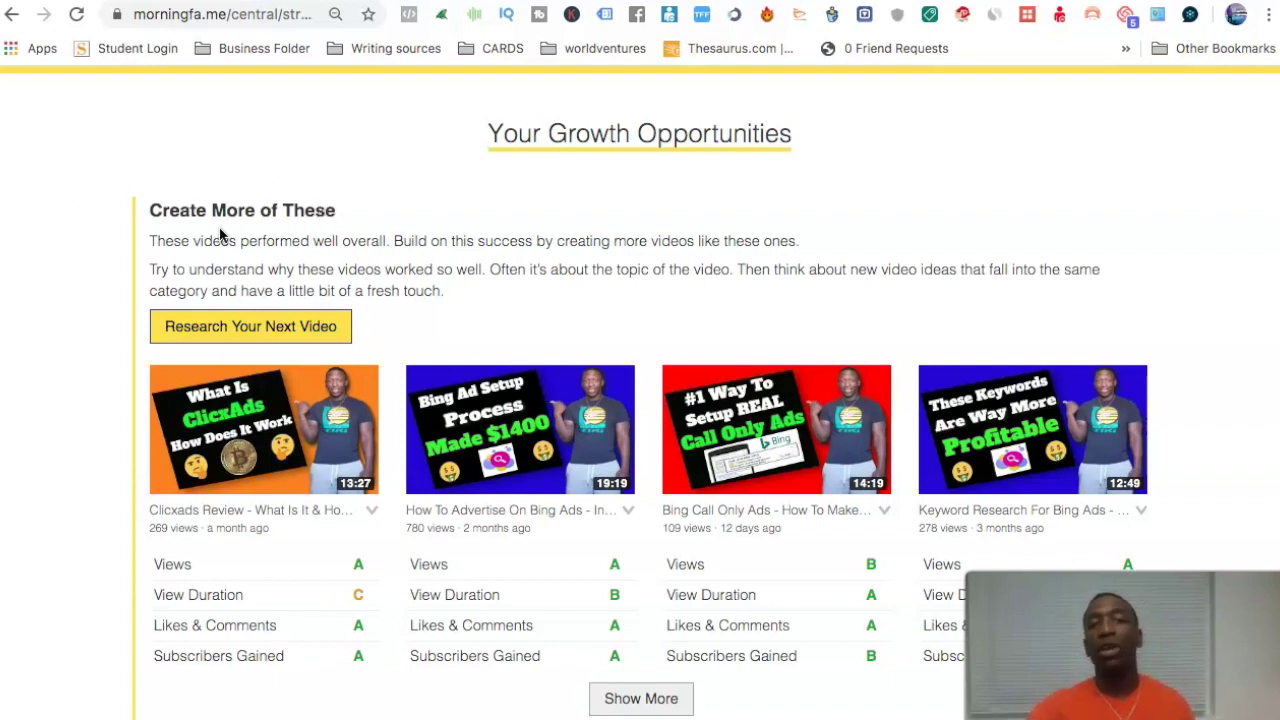
Step: Expand the "Create More of These" list and review the grades of the best-performing videos
scroll(408, 340, down, 1)
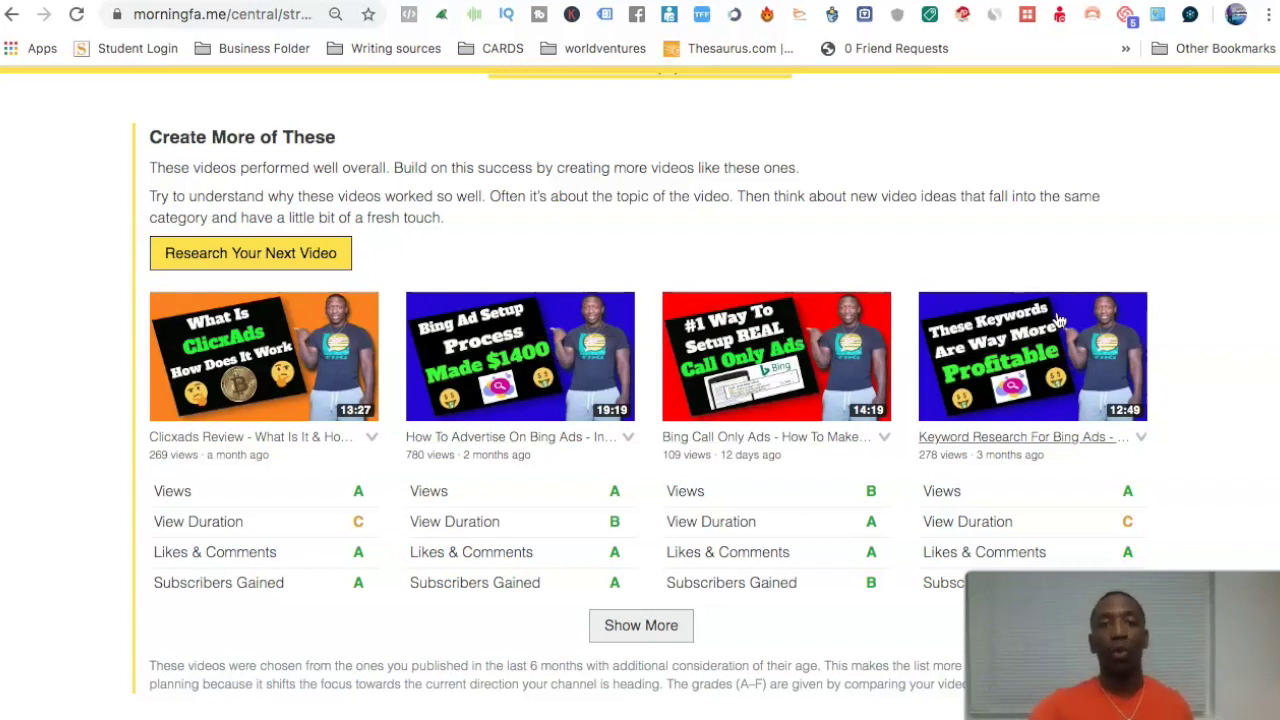
scroll(1058, 318, down, 1)
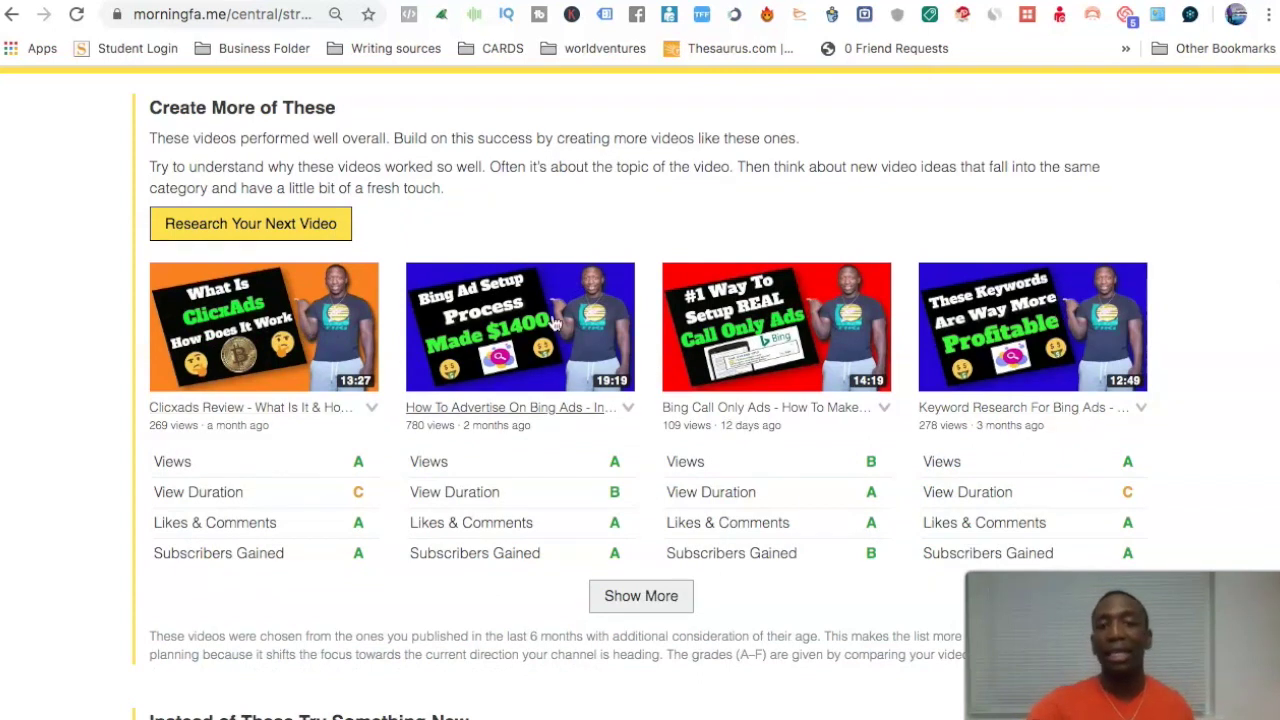
scroll(575, 332, down, 2)
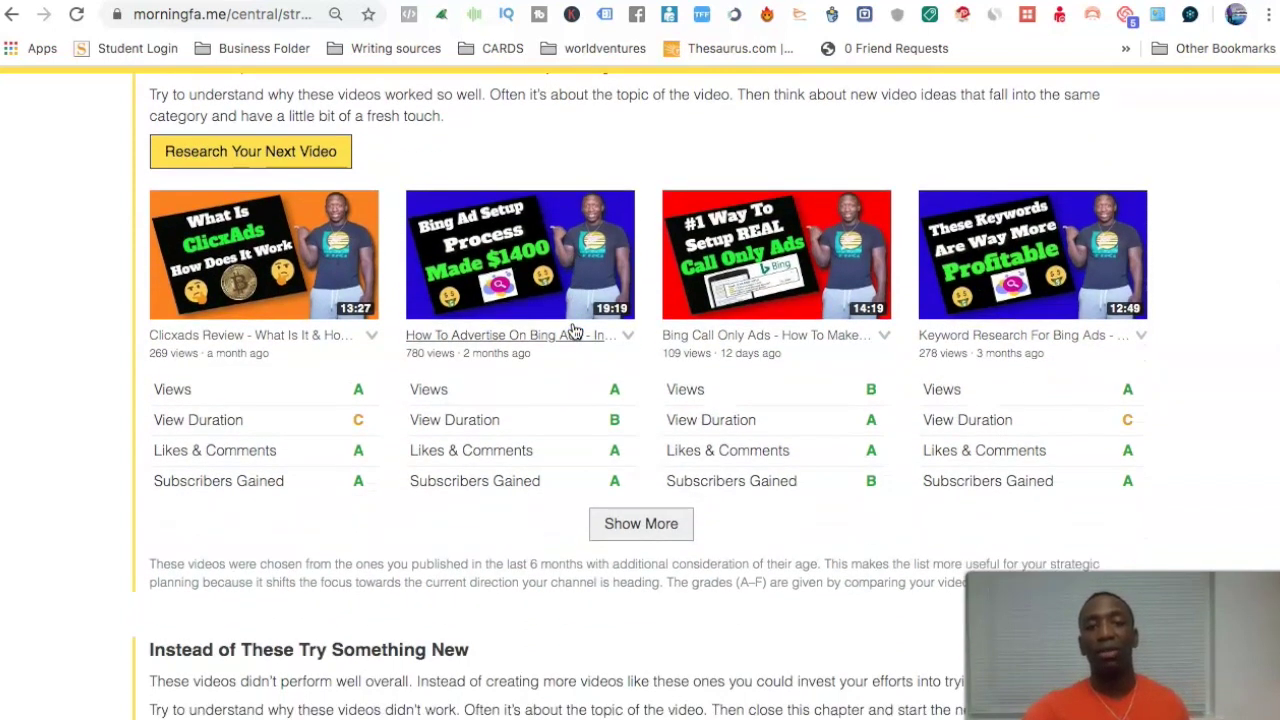
click(650, 524)
scroll(651, 525, down, 1)
scroll(650, 524, down, 4)
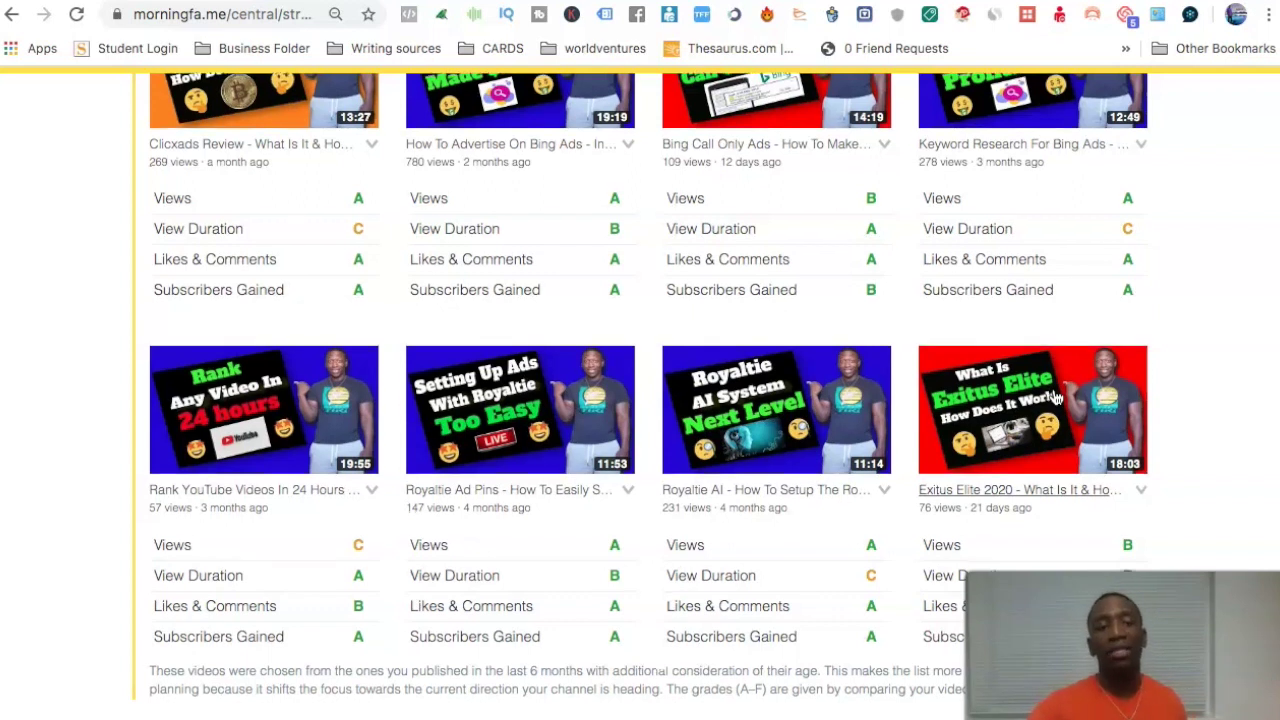
Step: Expand the "Instead of These Try Something New" list and review the grades of the weak videos
scroll(1055, 398, down, 6)
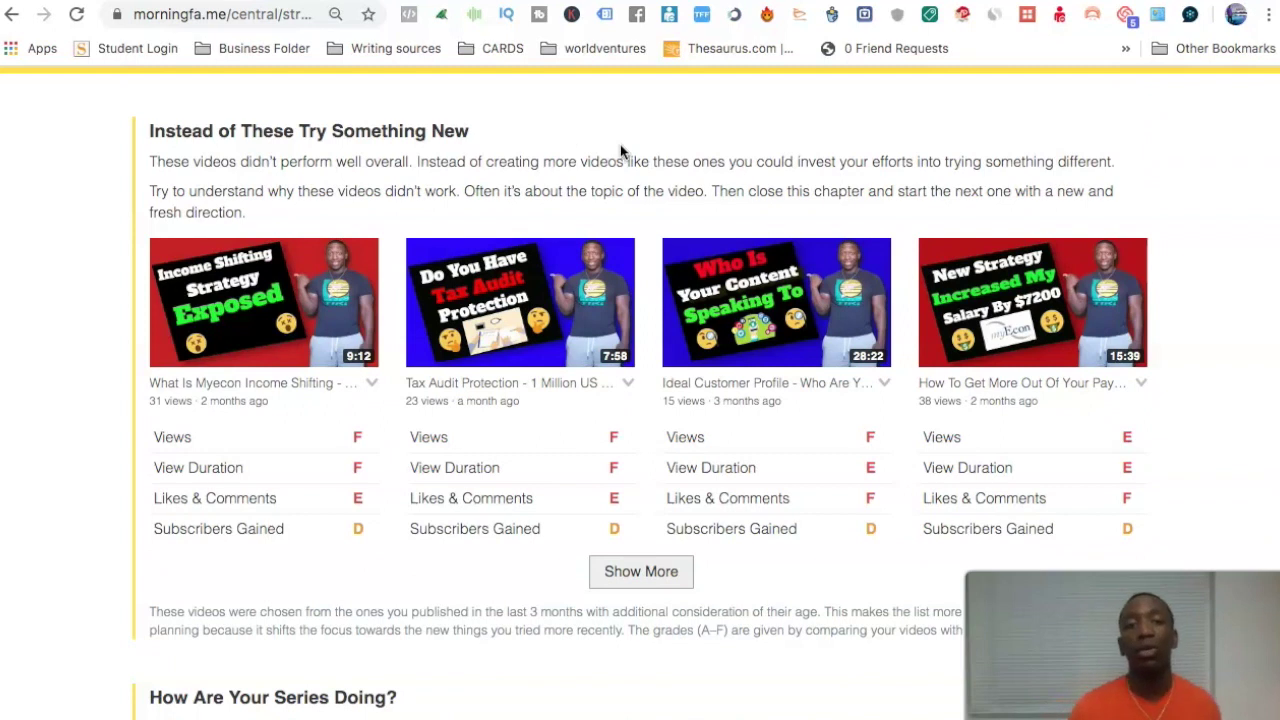
click(652, 576)
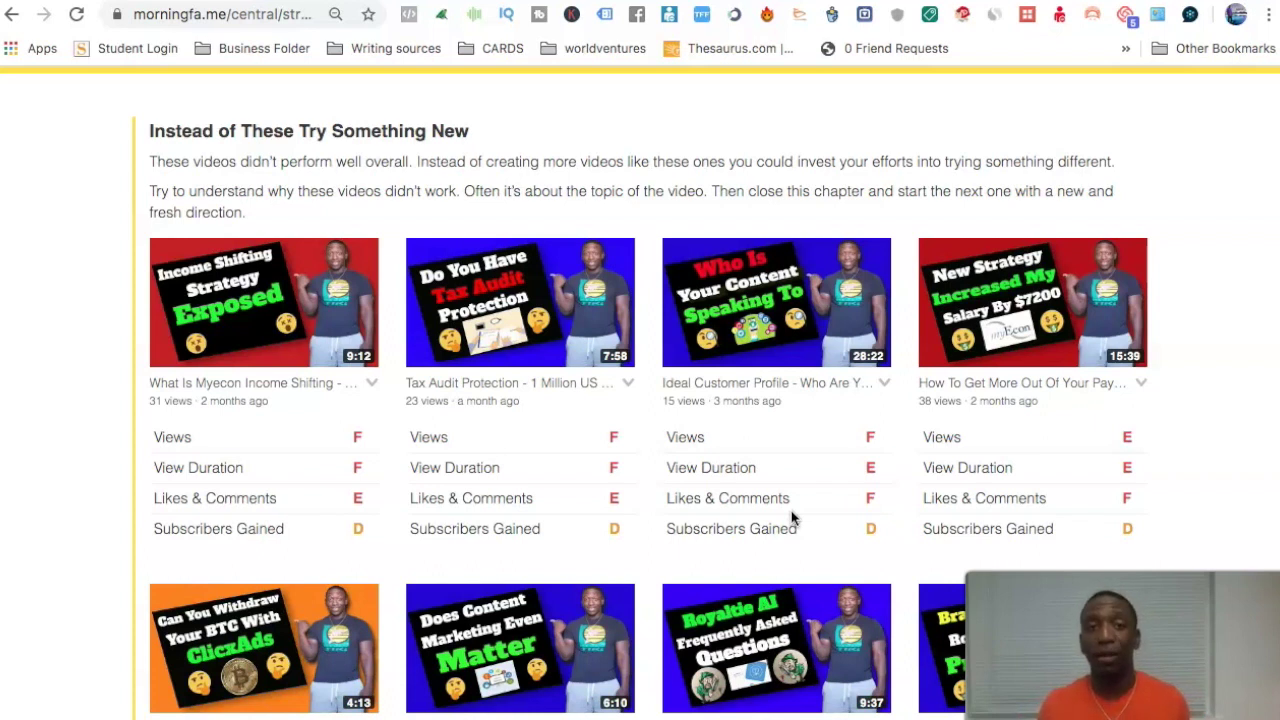
scroll(791, 517, down, 7)
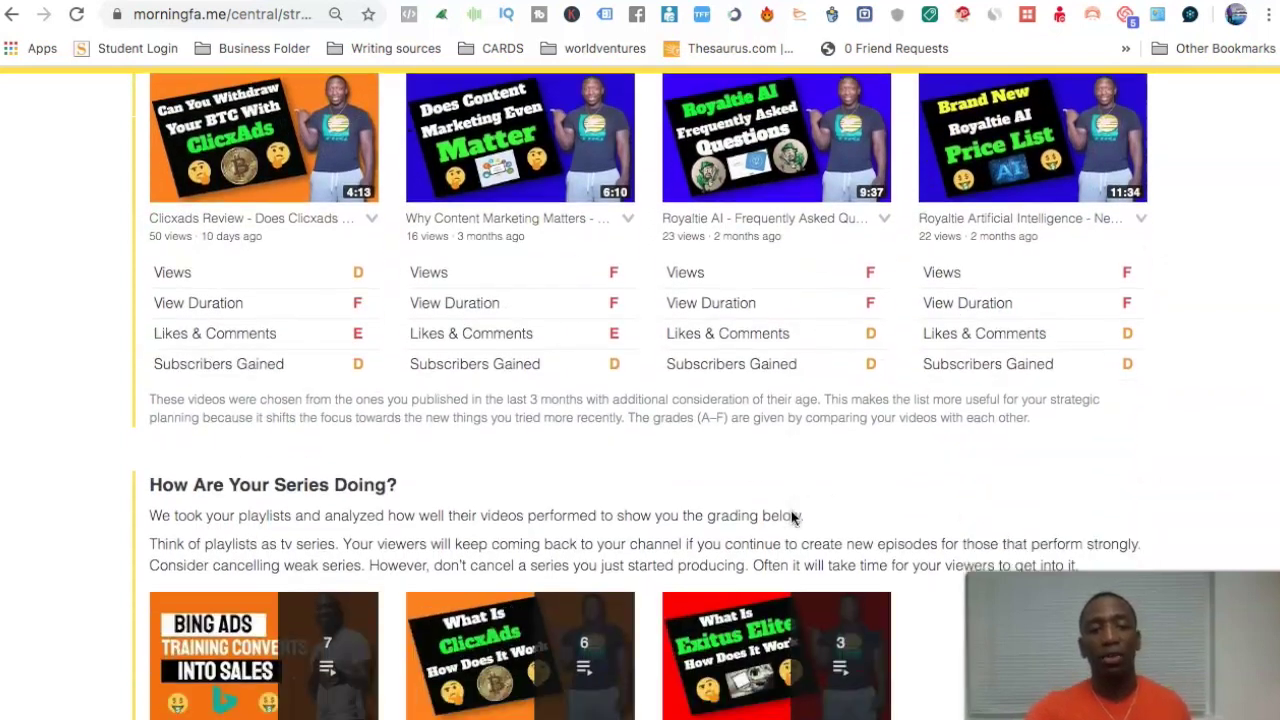
Step: Review the playlist grades under "How Are Your Series Doing?" and the "Is Your Channel Growing?" charts
scroll(791, 515, down, 1)
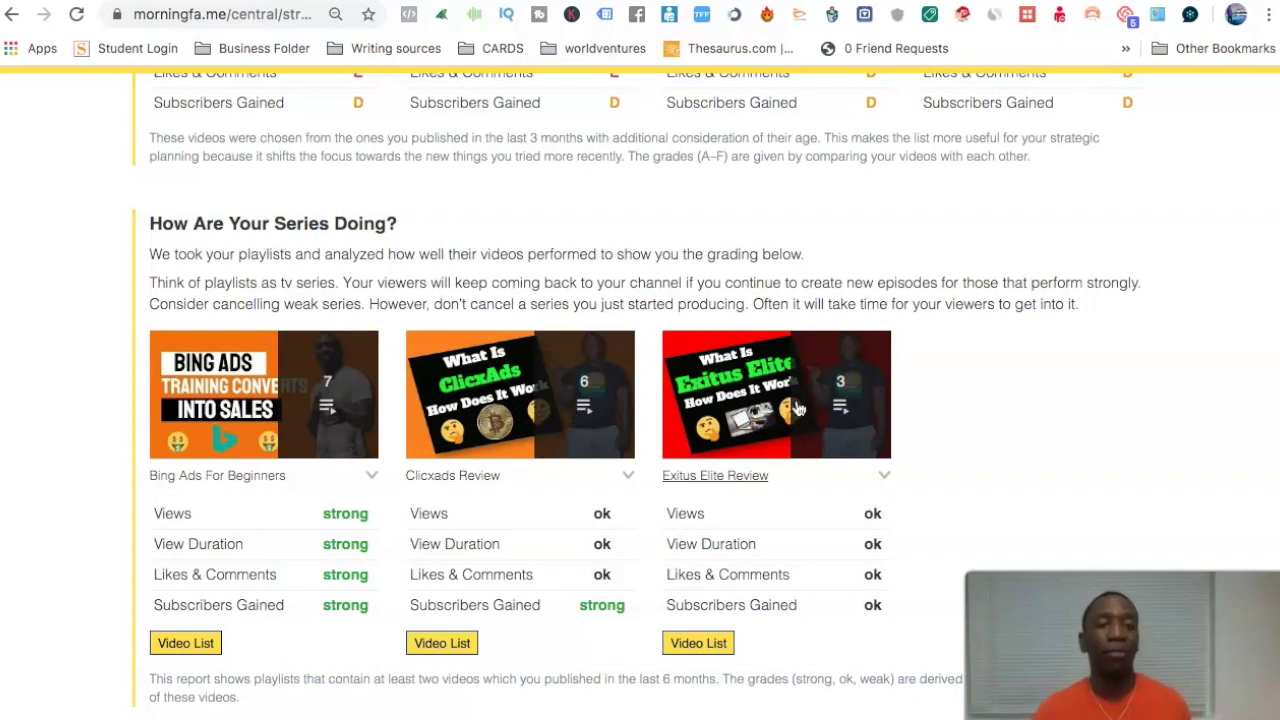
scroll(798, 408, down, 5)
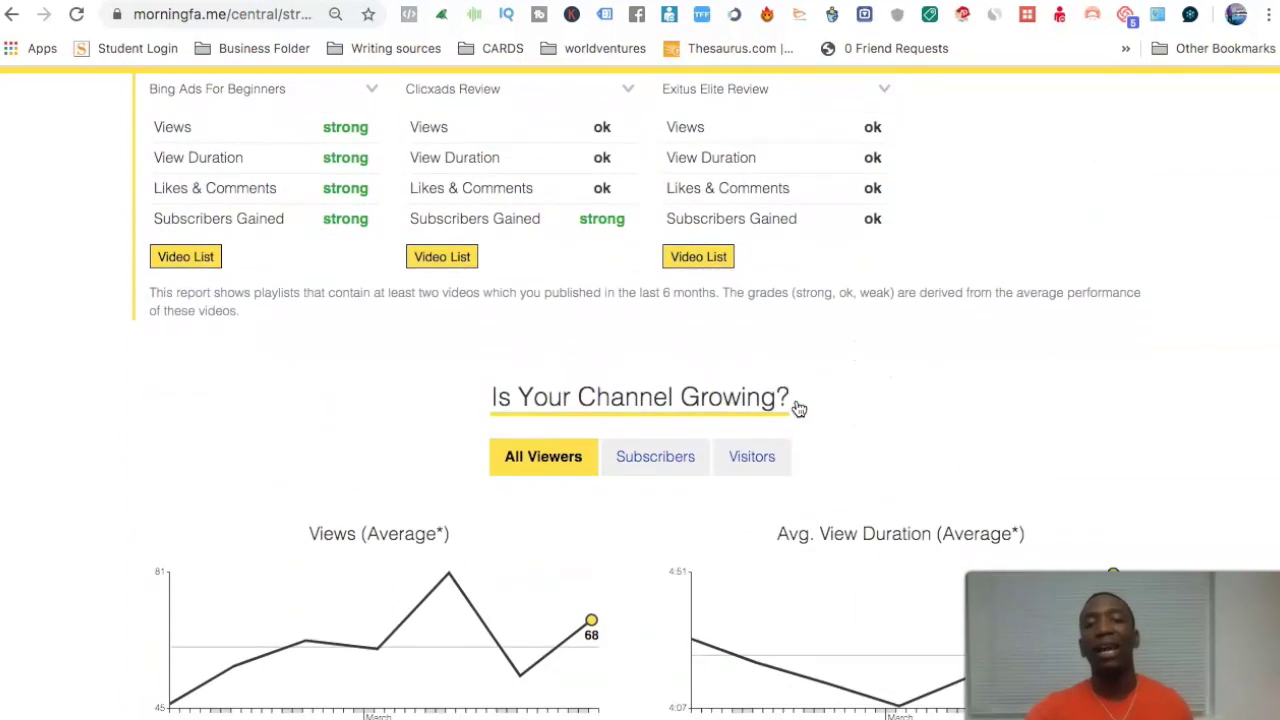
scroll(798, 408, down, 2)
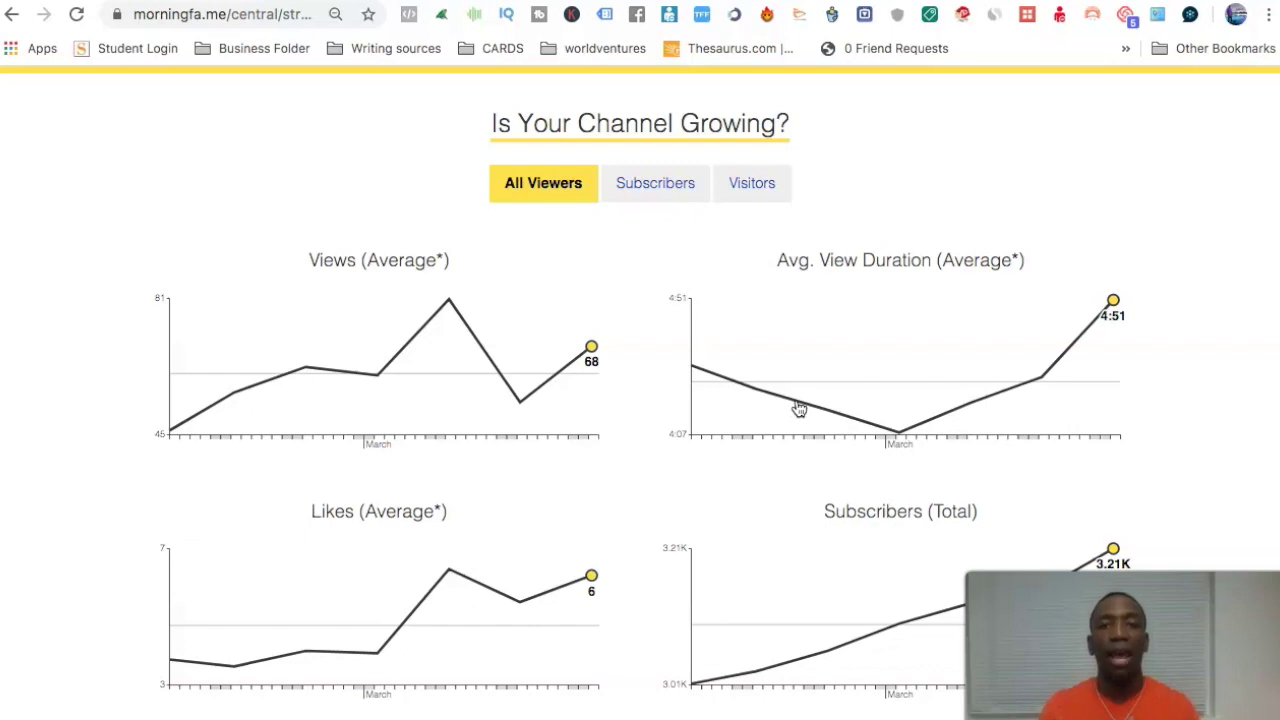
Step: Return to the channel performance graph and enter the Workshop for the recommended focus, Views
scroll(799, 408, up, 15)
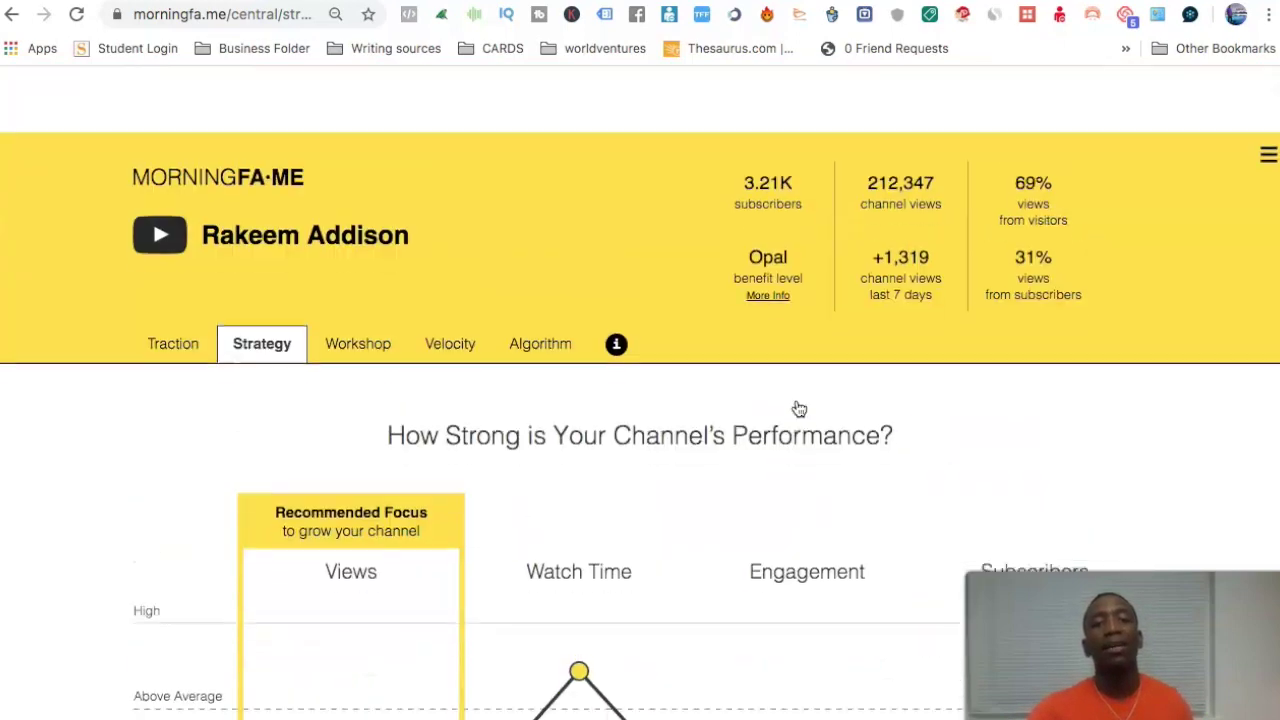
scroll(799, 408, down, 1)
scroll(373, 310, down, 3)
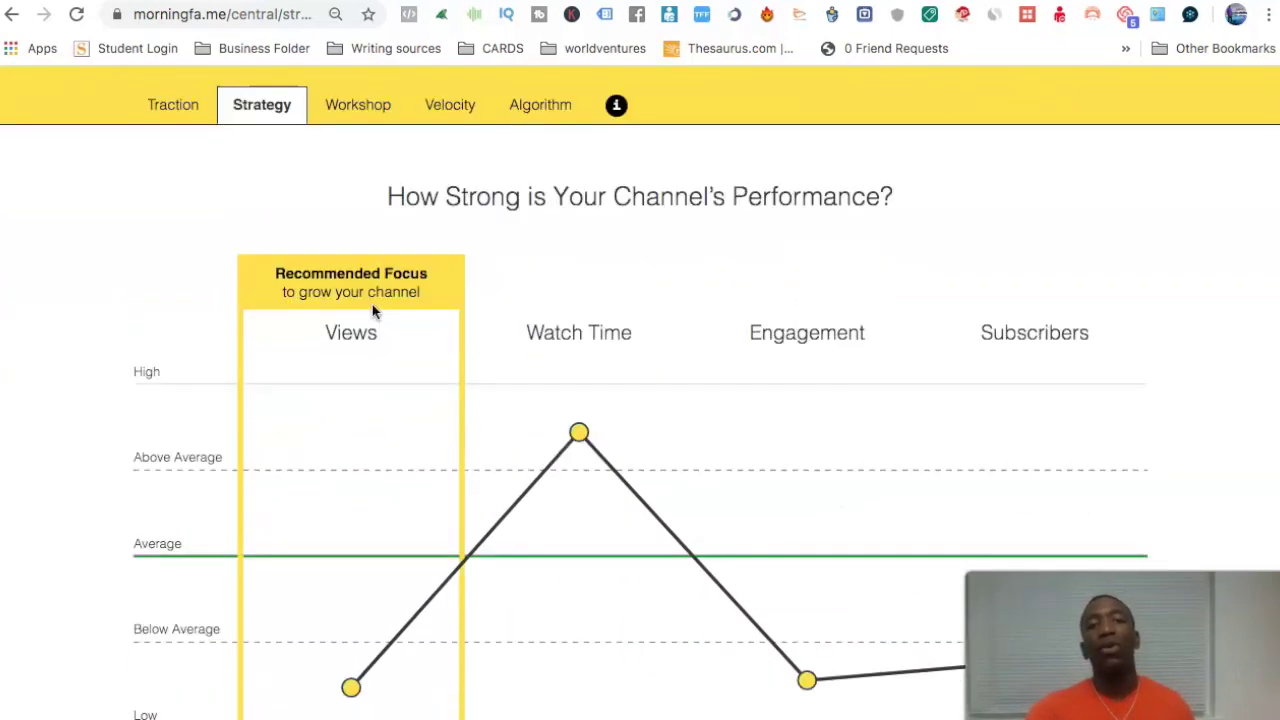
scroll(372, 308, down, 4)
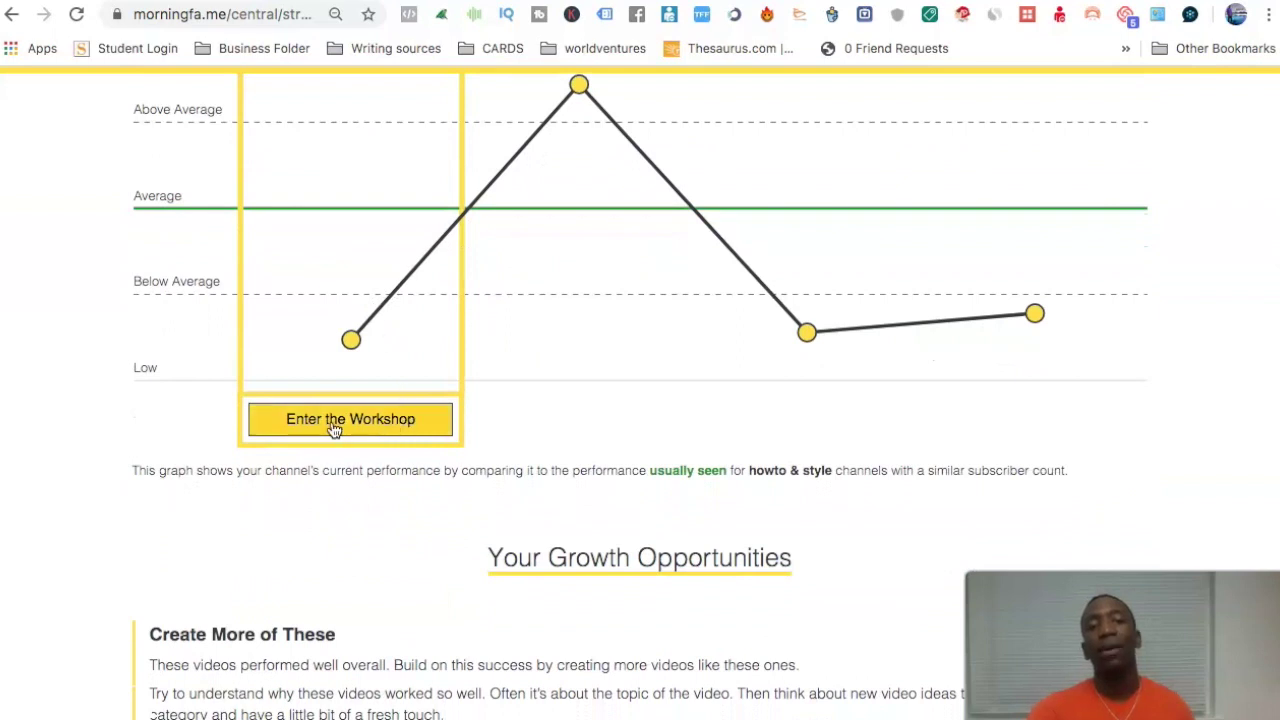
click(335, 428)
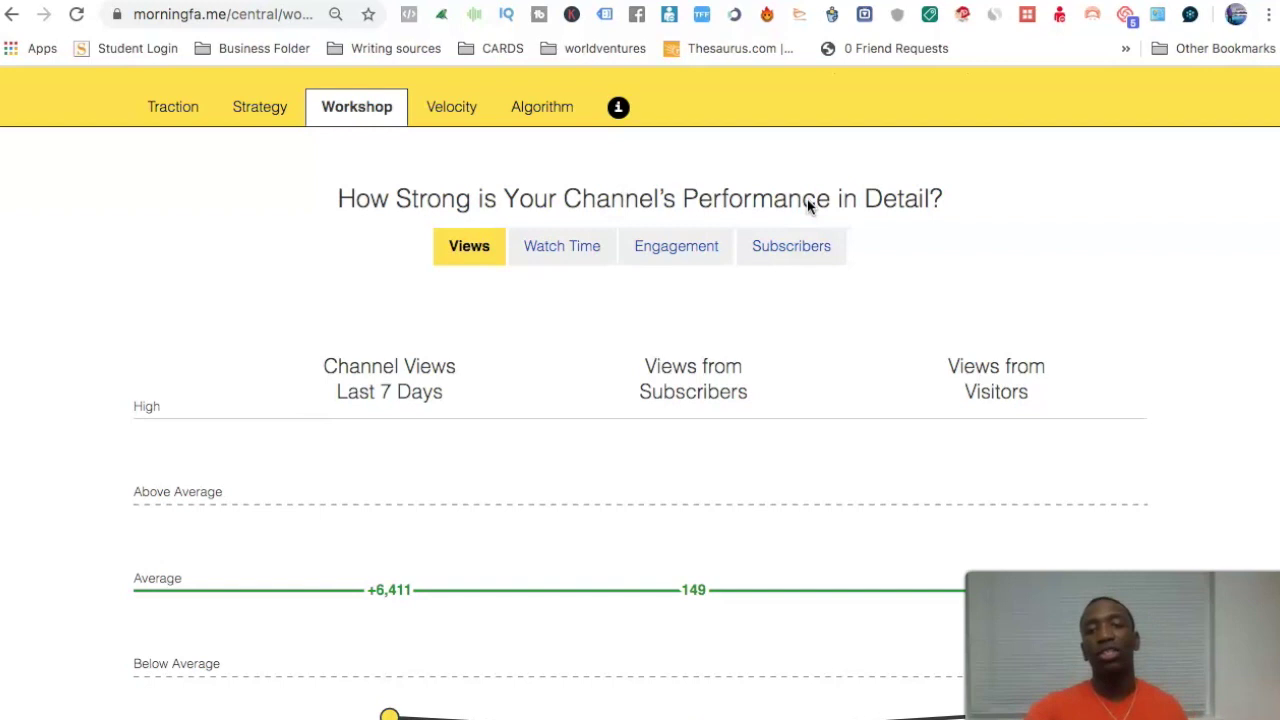
Step: Review the detailed Views performance graph, and switch the Workshop to the Watch Time metrics
scroll(975, 233, down, 1)
scroll(975, 233, down, 3)
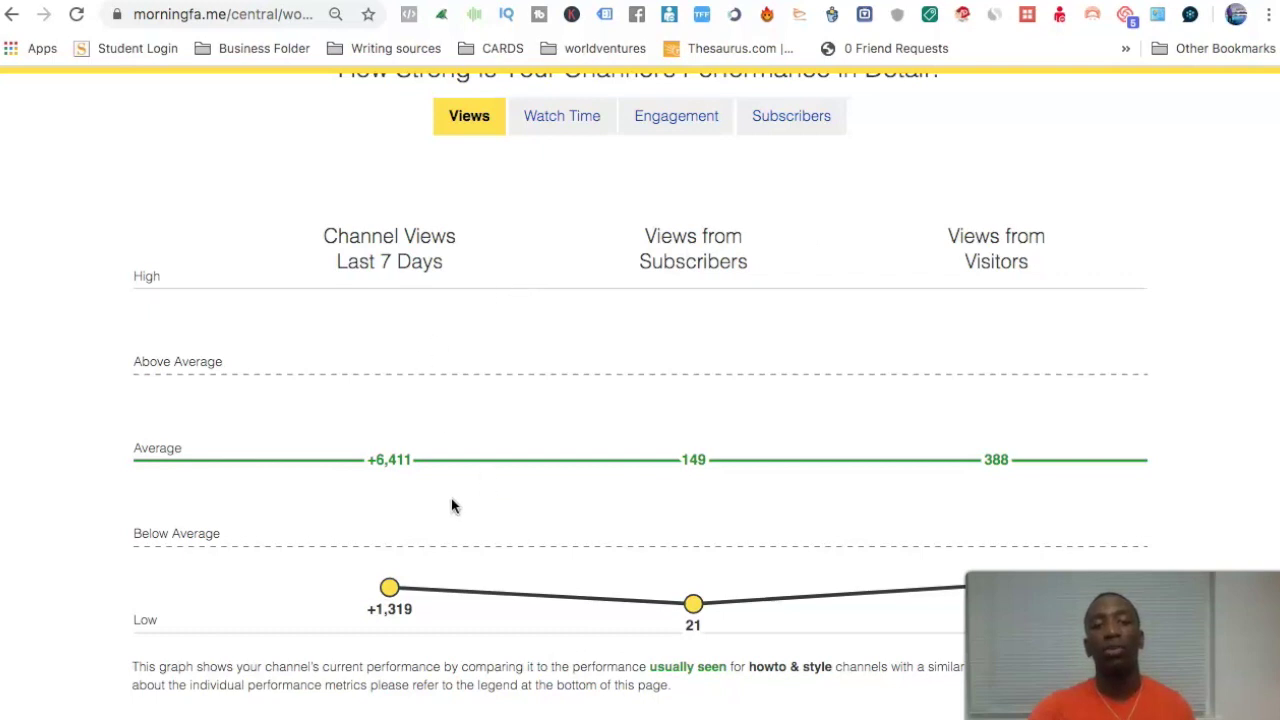
click(561, 118)
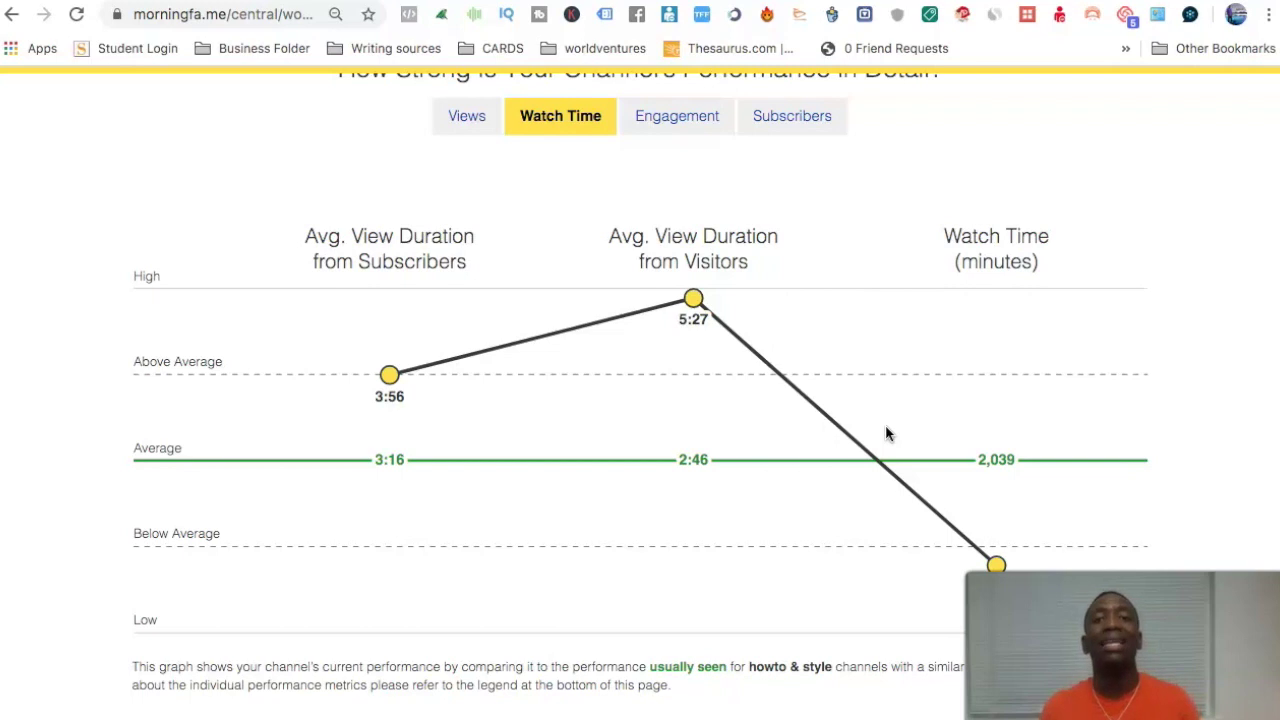
Step: Switch the Workshop back to Views and check the growth opportunities listed under its graph
click(481, 119)
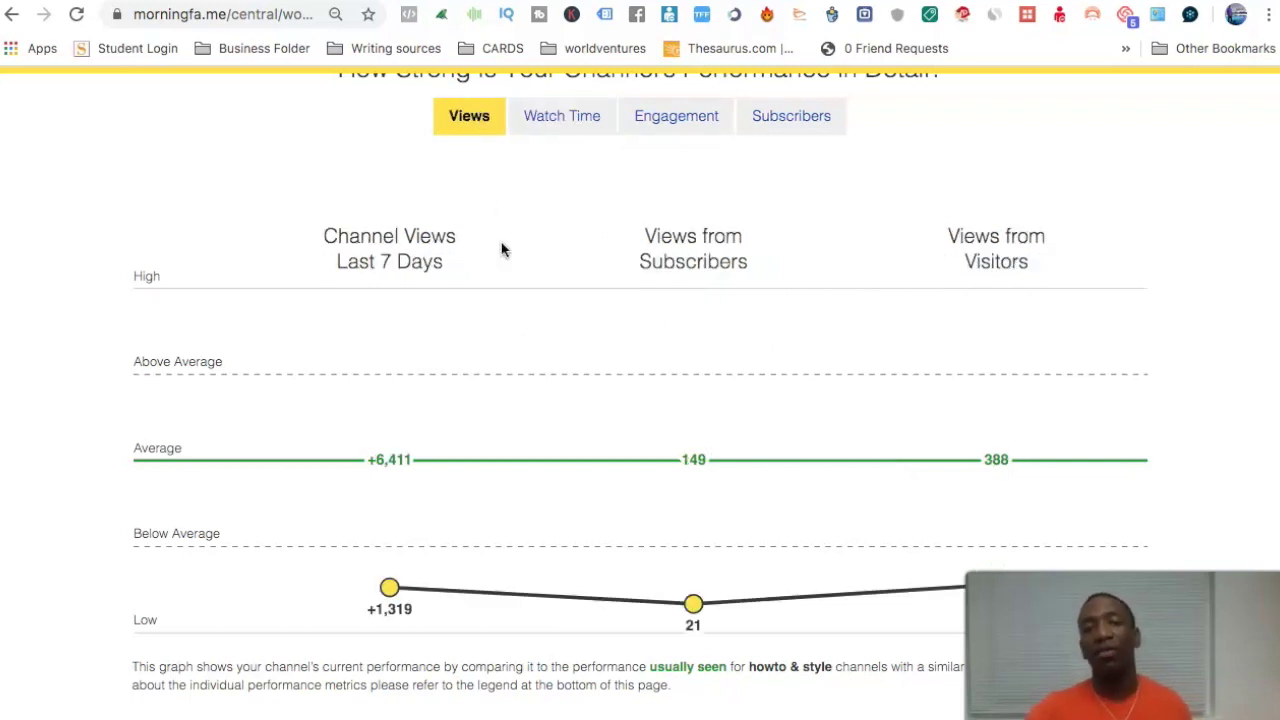
scroll(502, 249, down, 5)
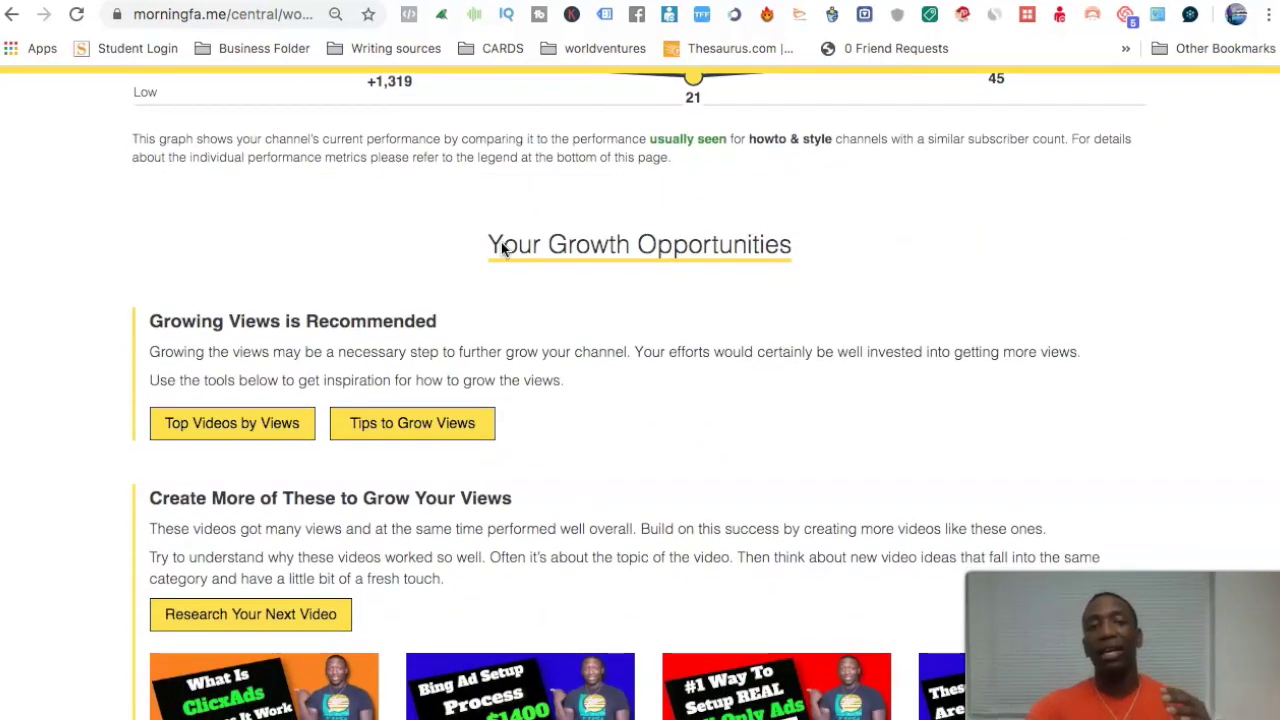
scroll(501, 249, up, 5)
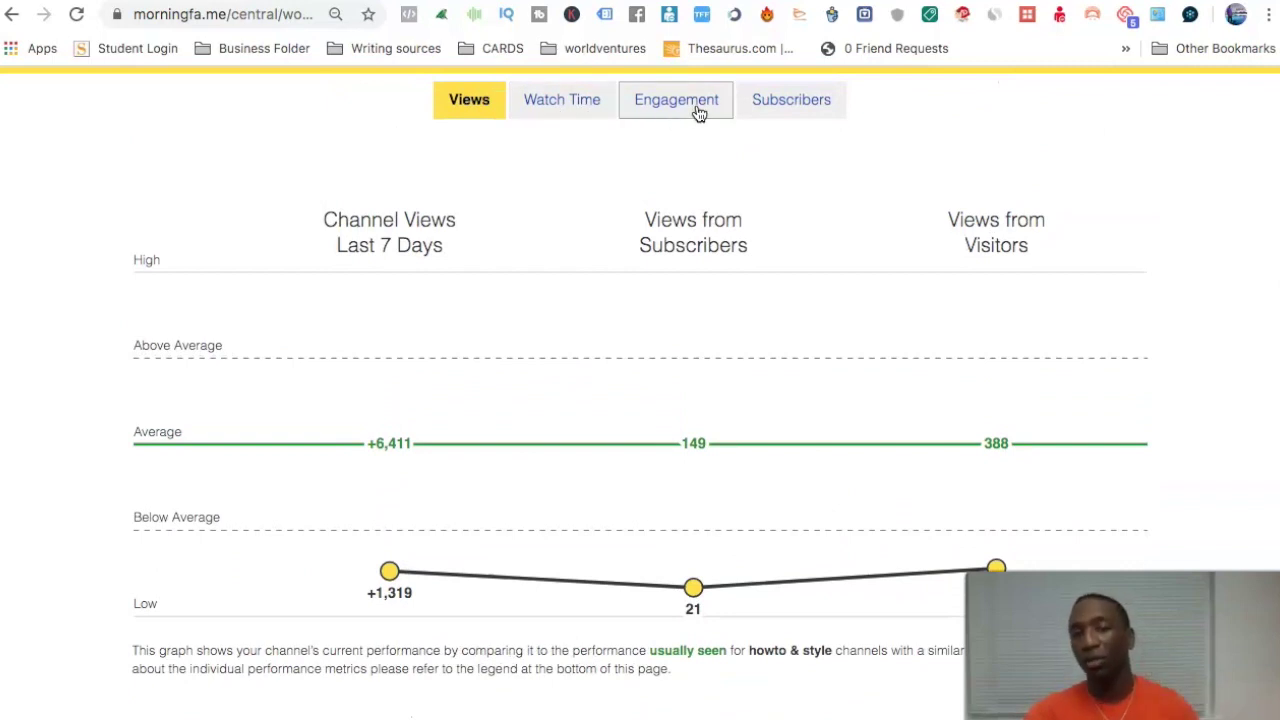
Step: Review the Views growth opportunities, from the videos to create more of and those to avoid down to the God Mode tools
scroll(783, 129, down, 4)
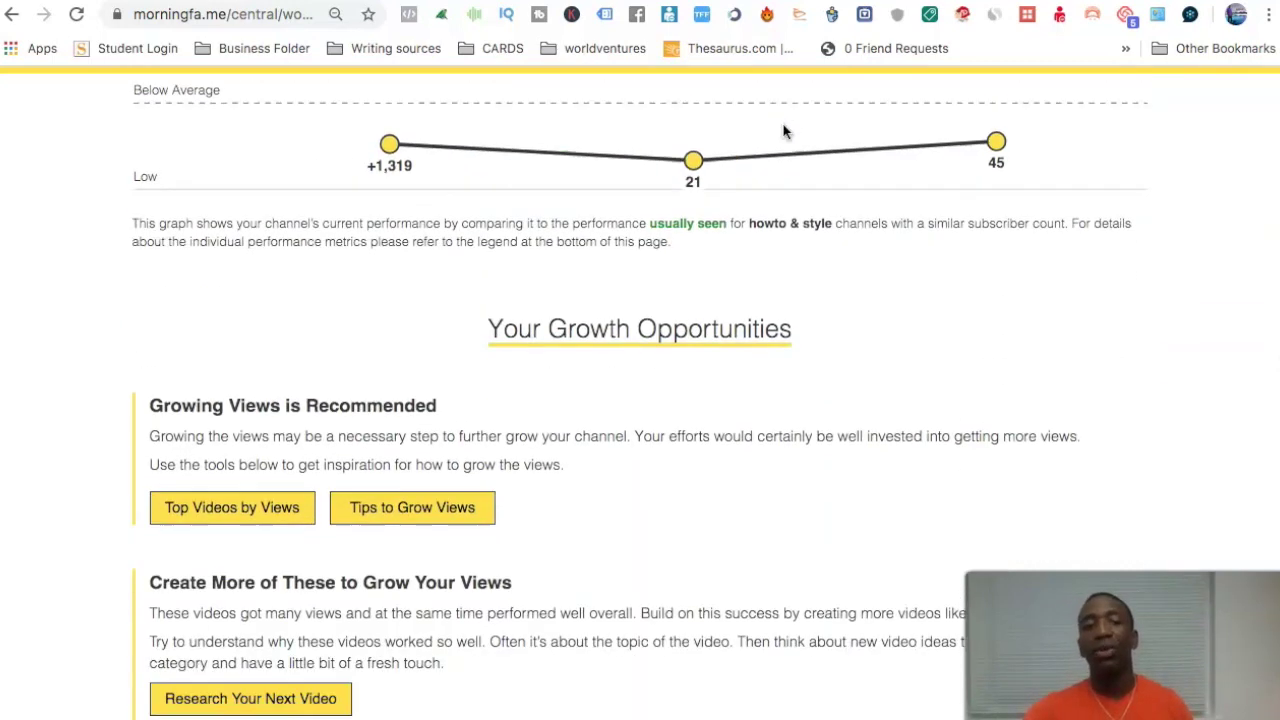
scroll(785, 128, down, 2)
scroll(594, 417, down, 1)
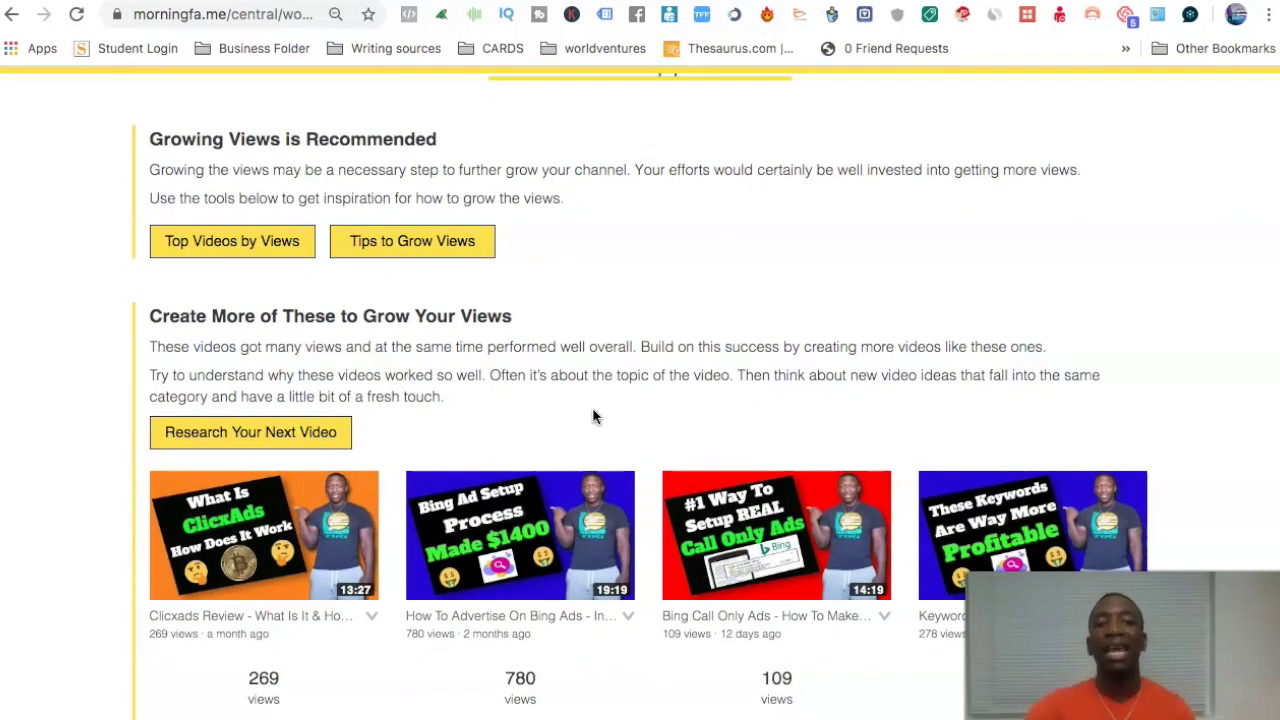
scroll(593, 417, down, 6)
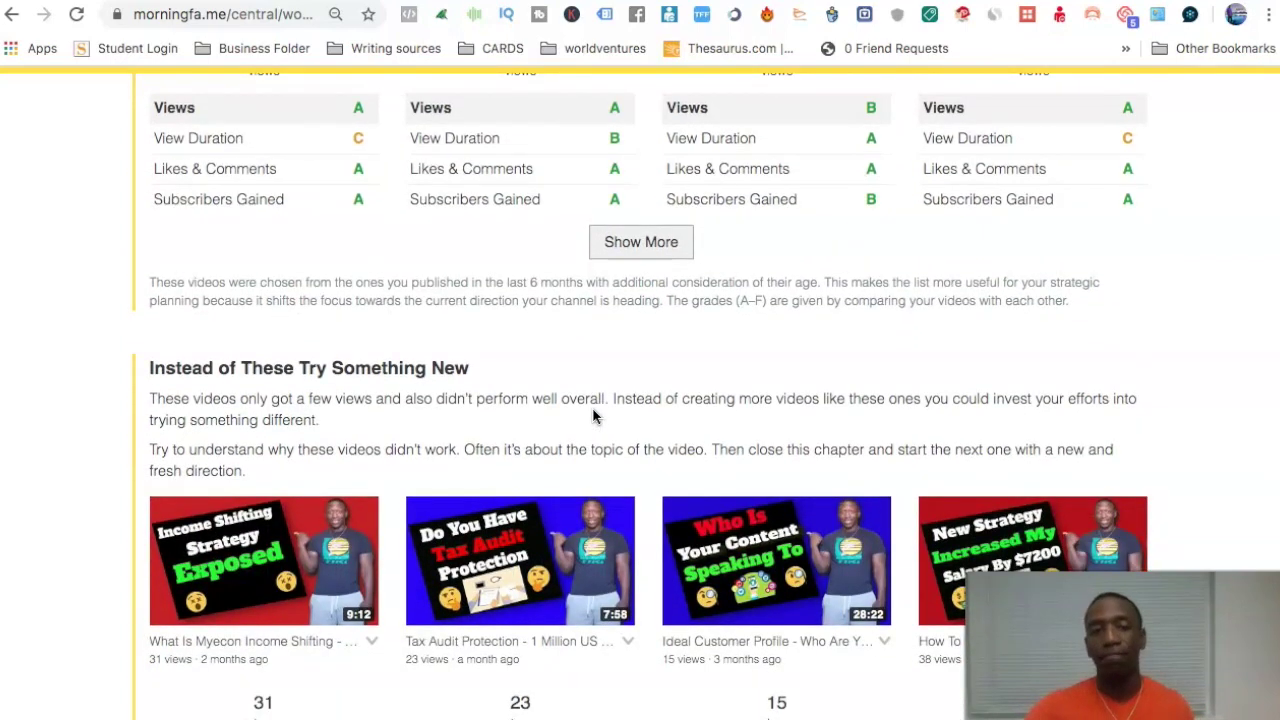
scroll(593, 417, down, 9)
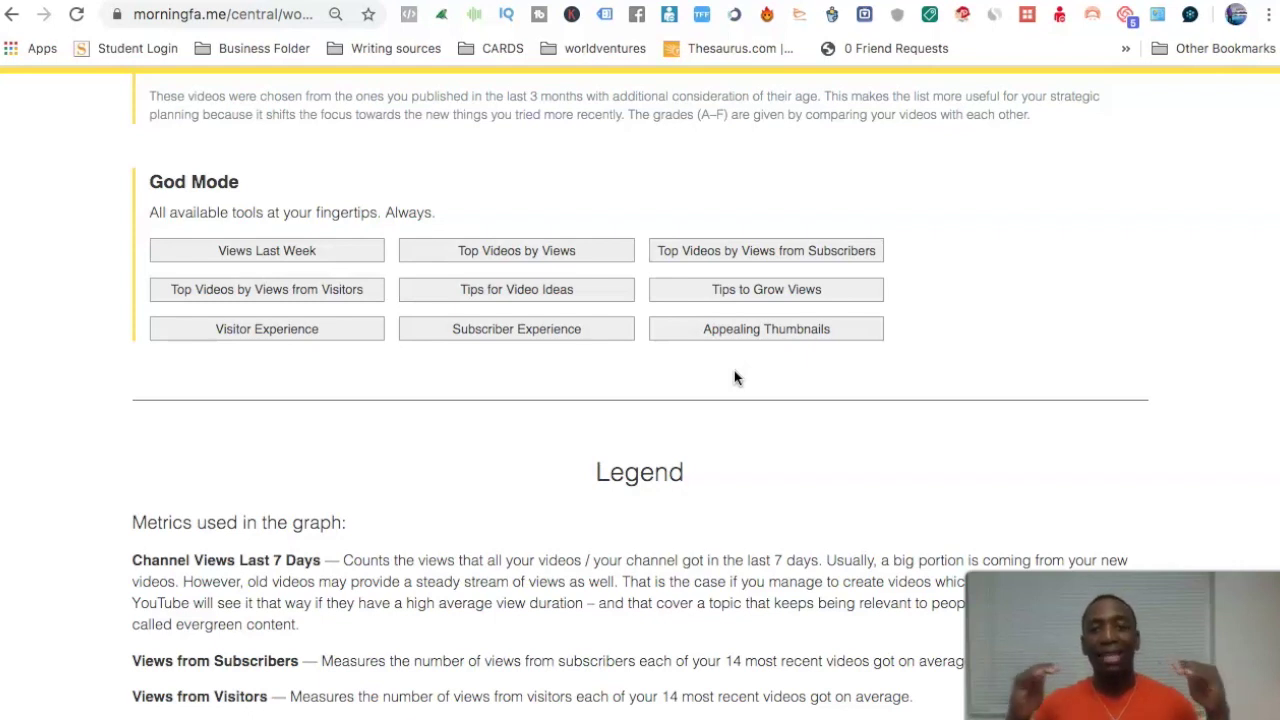
Step: Check the Views Last Week top 10 list from the God Mode tools, then close it and return to the Workshop metrics
click(311, 256)
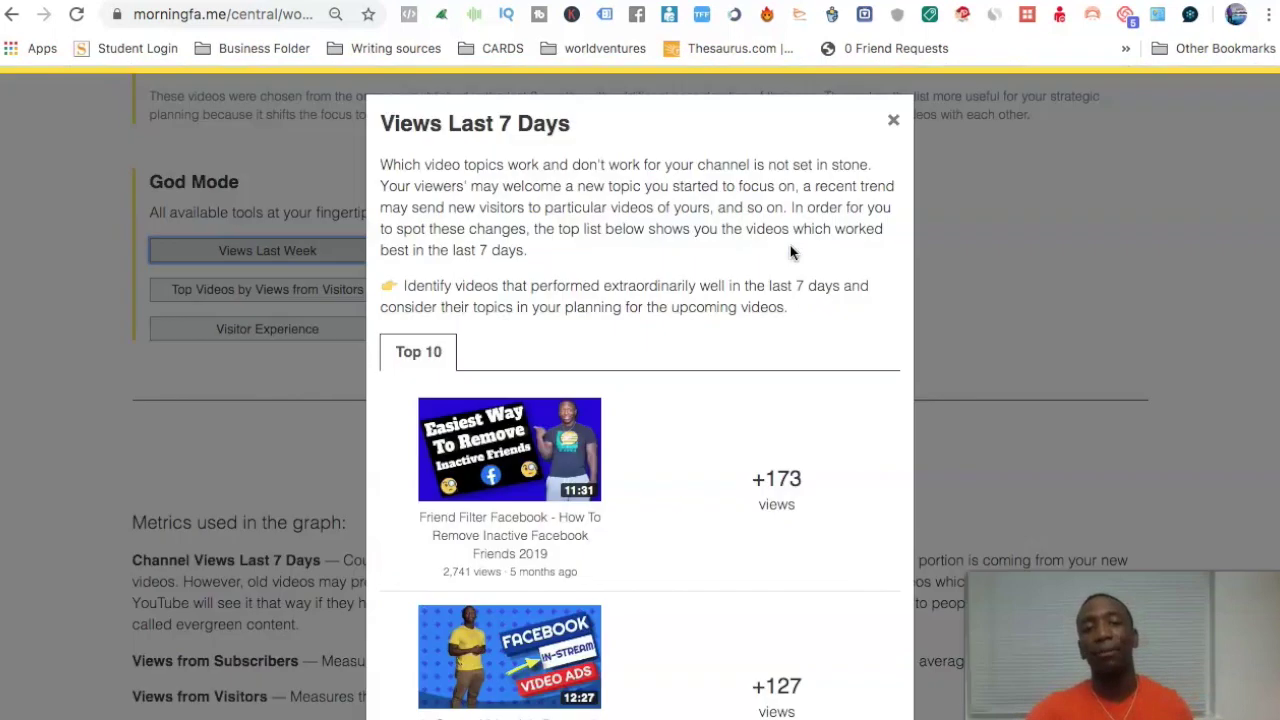
click(893, 123)
scroll(893, 125, up, 15)
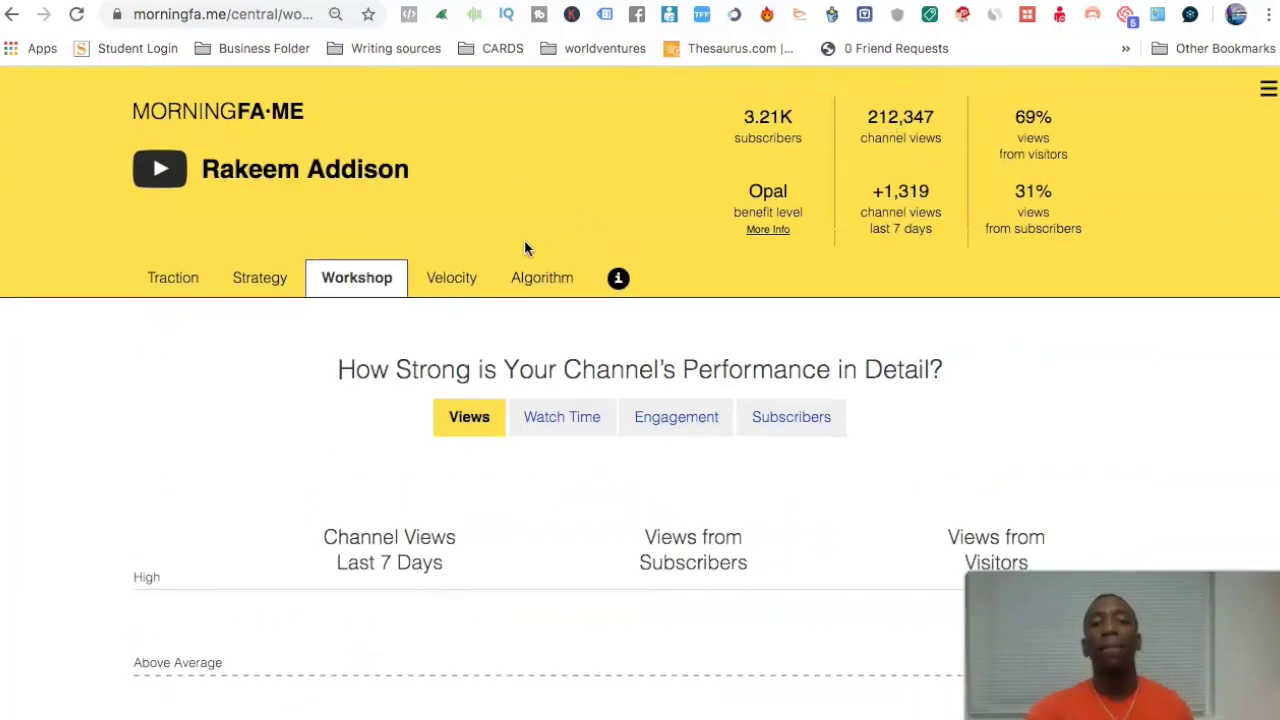
click(565, 424)
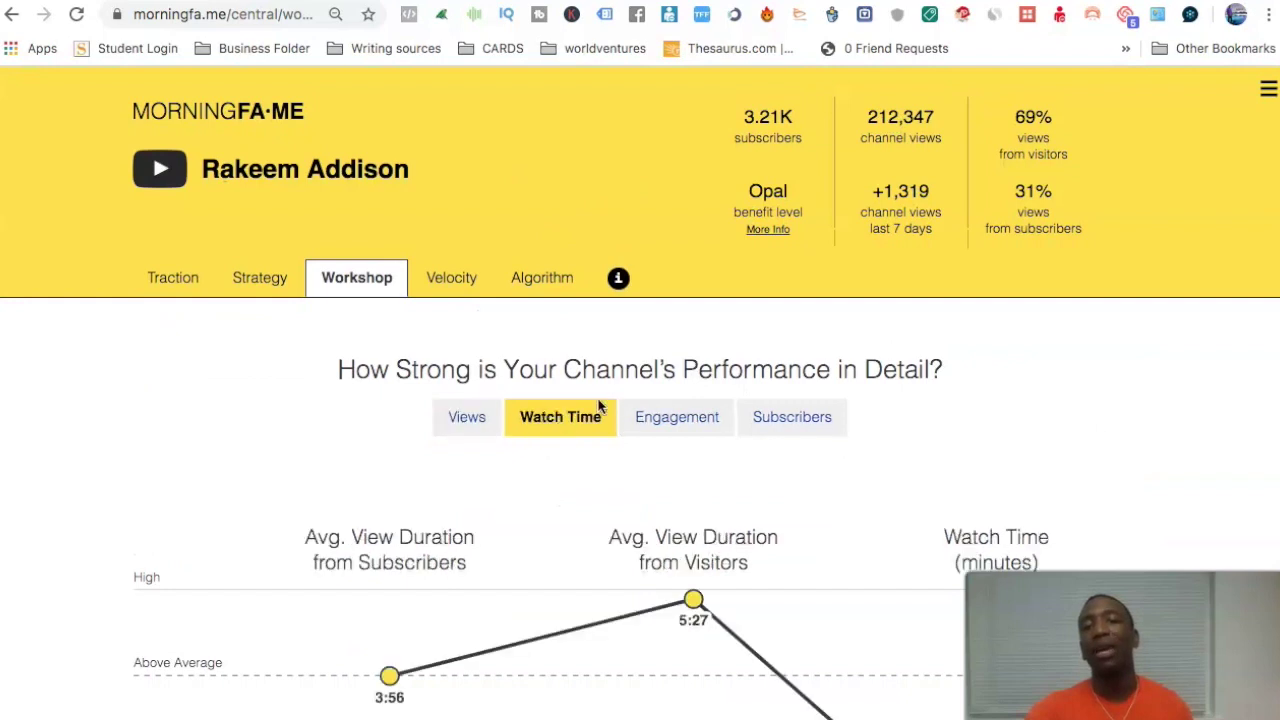
click(668, 417)
click(829, 417)
scroll(829, 418, down, 6)
scroll(829, 420, down, 6)
scroll(943, 577, down, 2)
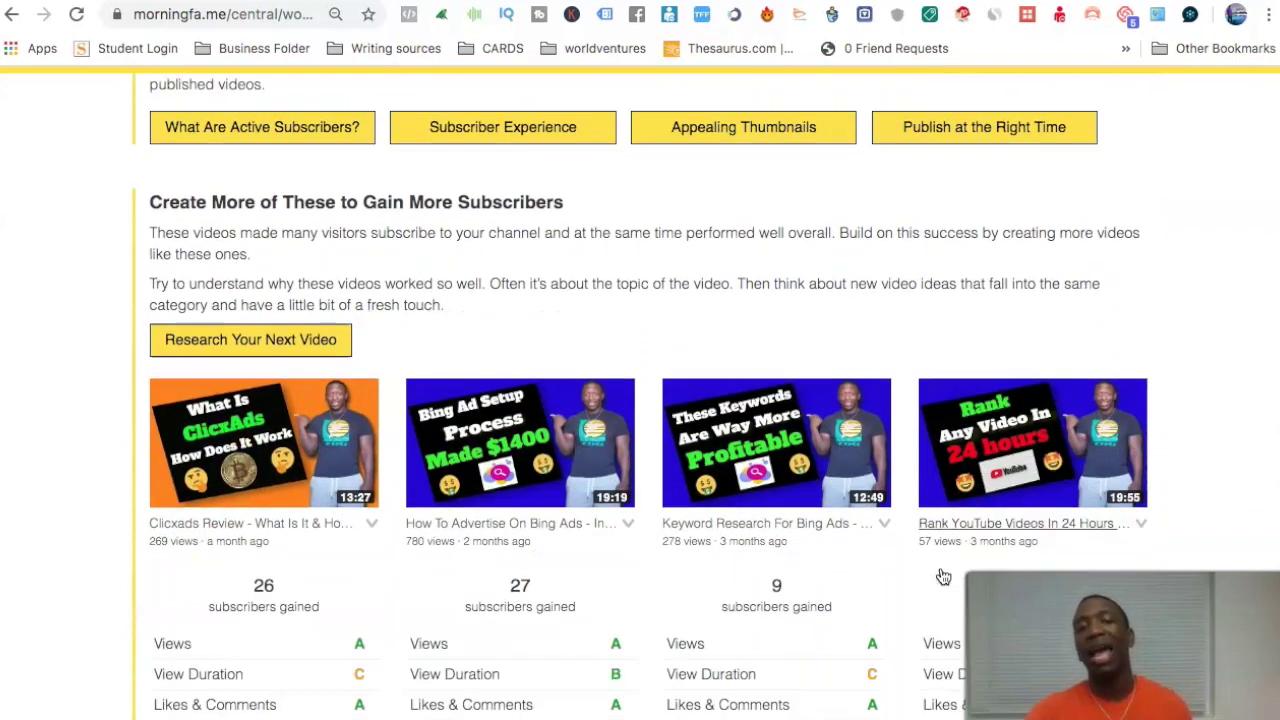
scroll(943, 577, down, 3)
scroll(943, 577, up, 15)
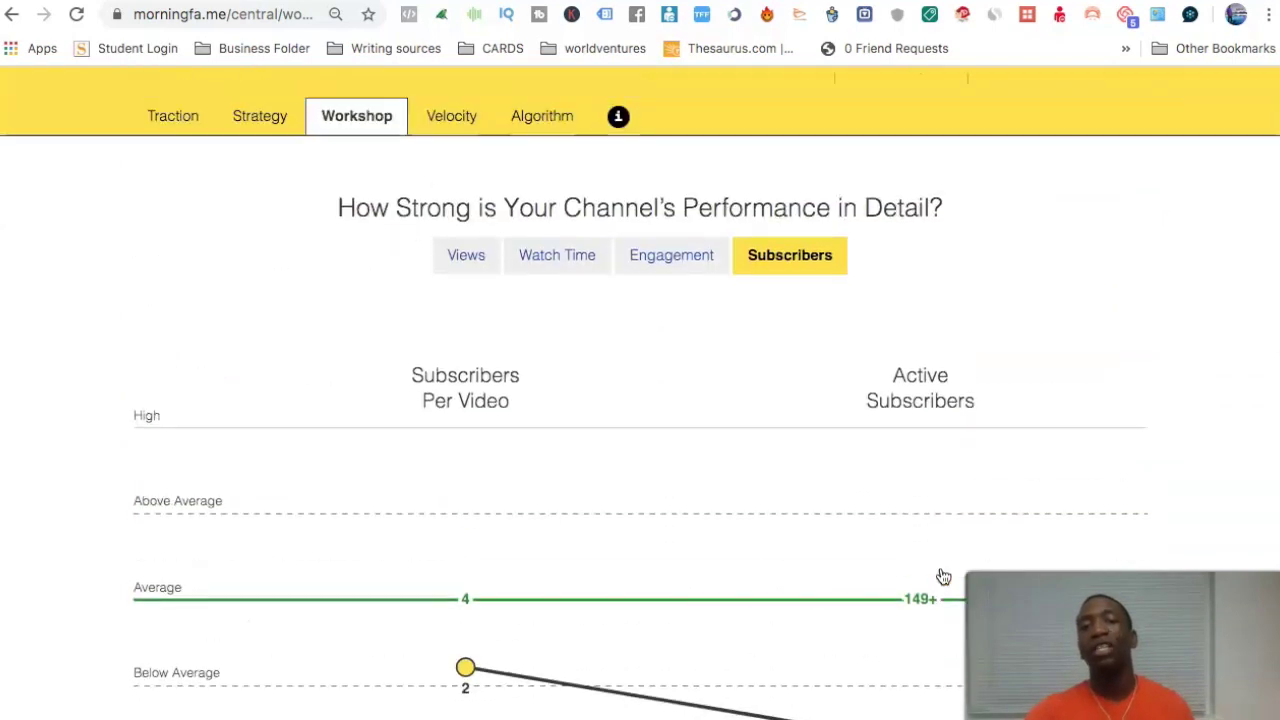
scroll(943, 577, up, 2)
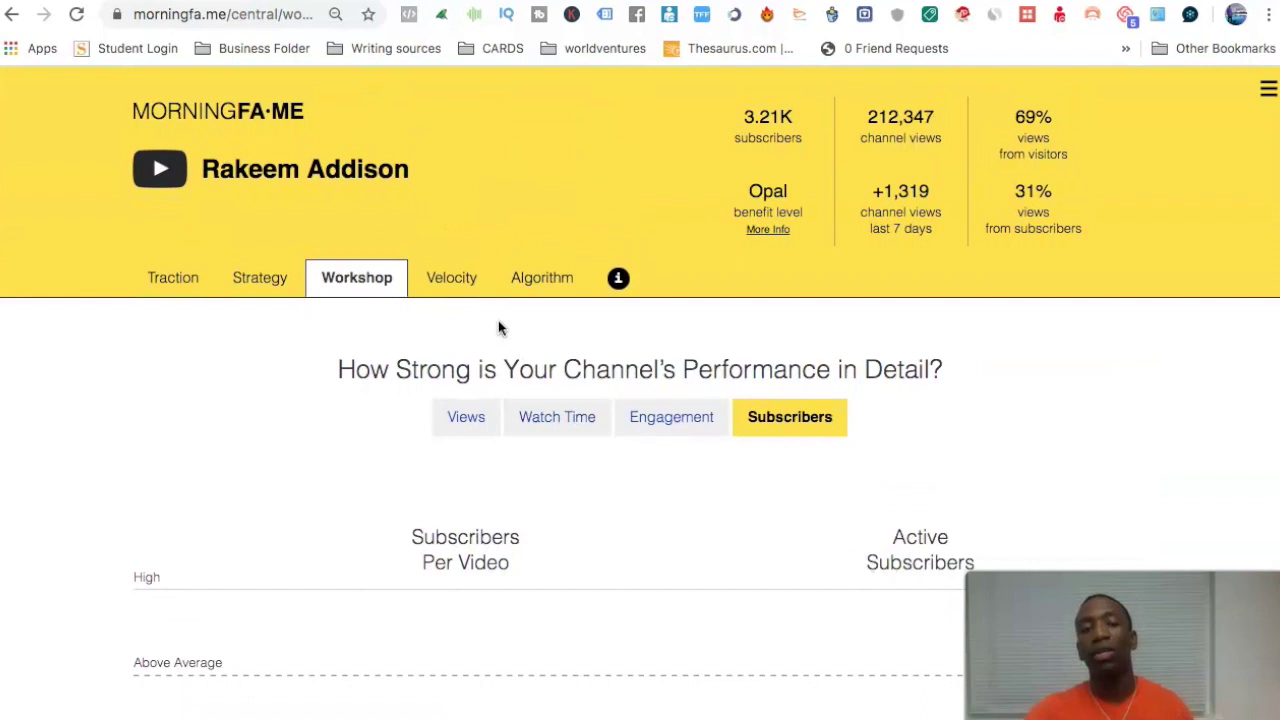
Step: Open the Appealing Thumbnails report from Velocity and check whether the channel's thumbnails have a consistent look
click(458, 289)
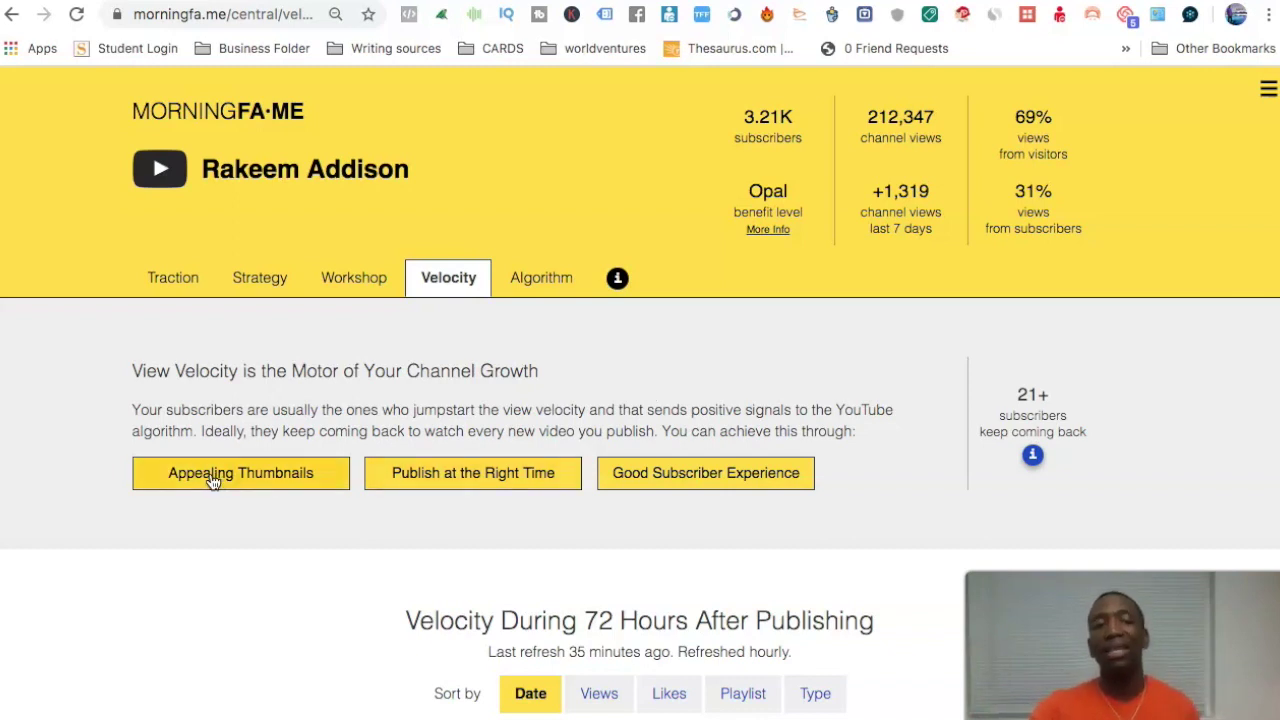
click(251, 474)
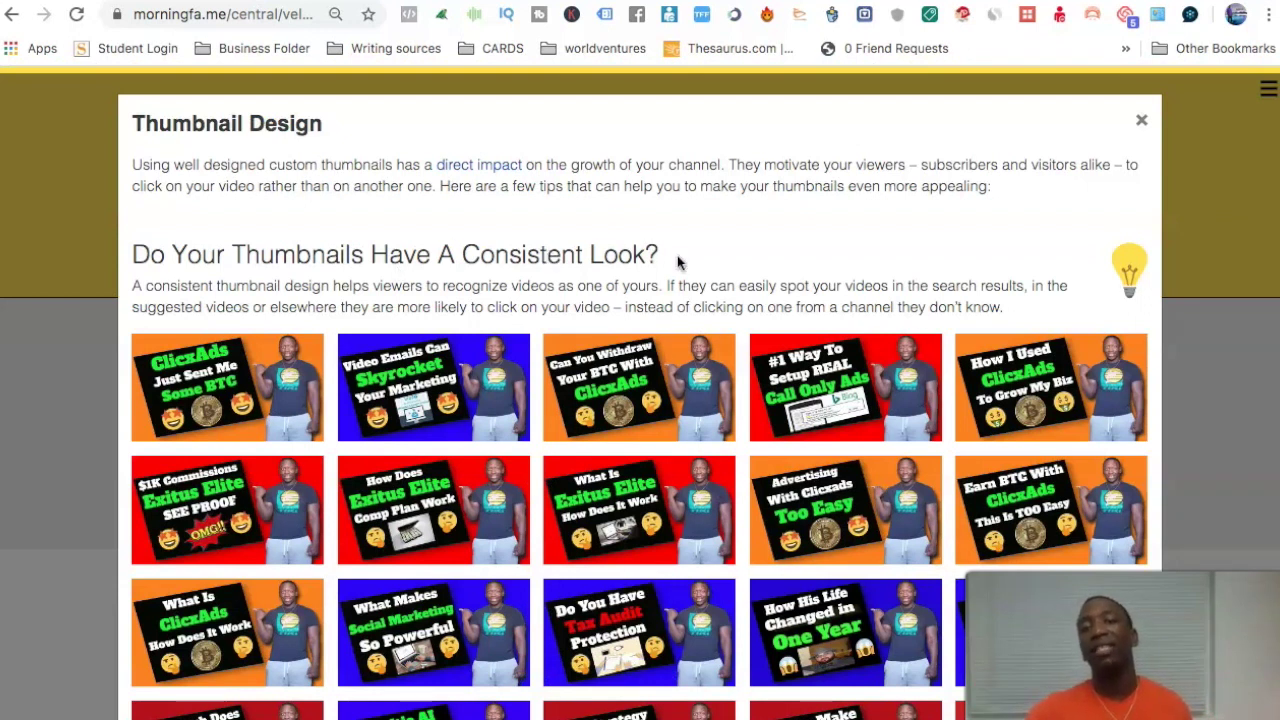
scroll(689, 357, down, 1)
scroll(689, 357, down, 3)
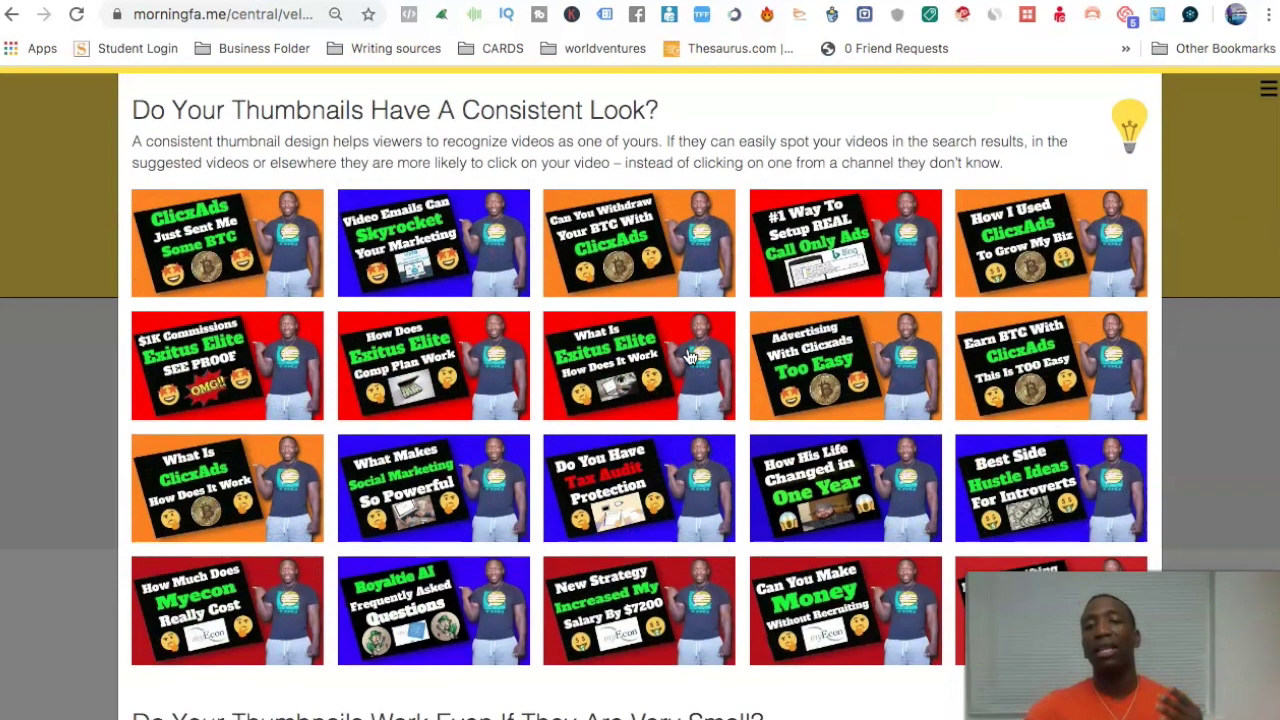
scroll(689, 357, down, 1)
scroll(689, 357, down, 1)
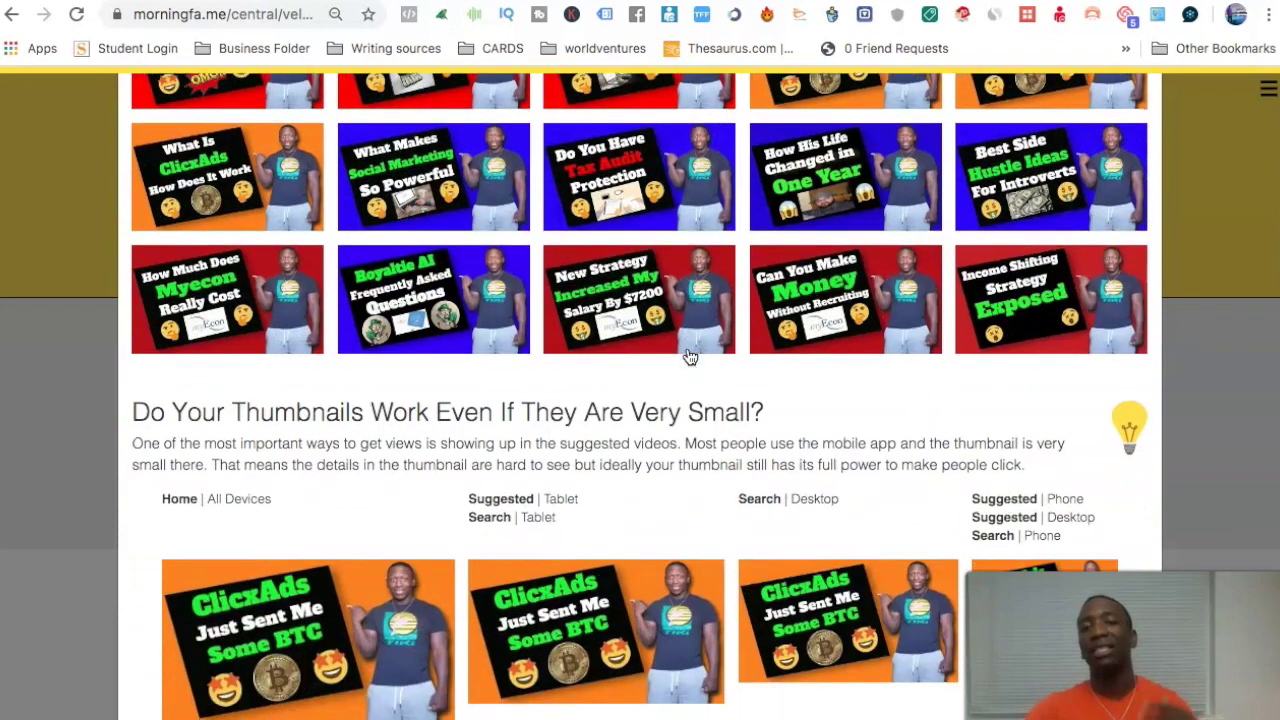
Step: Check how the channel's thumbnails work at the small sizes used on tablet, desktop and phone
scroll(689, 357, down, 2)
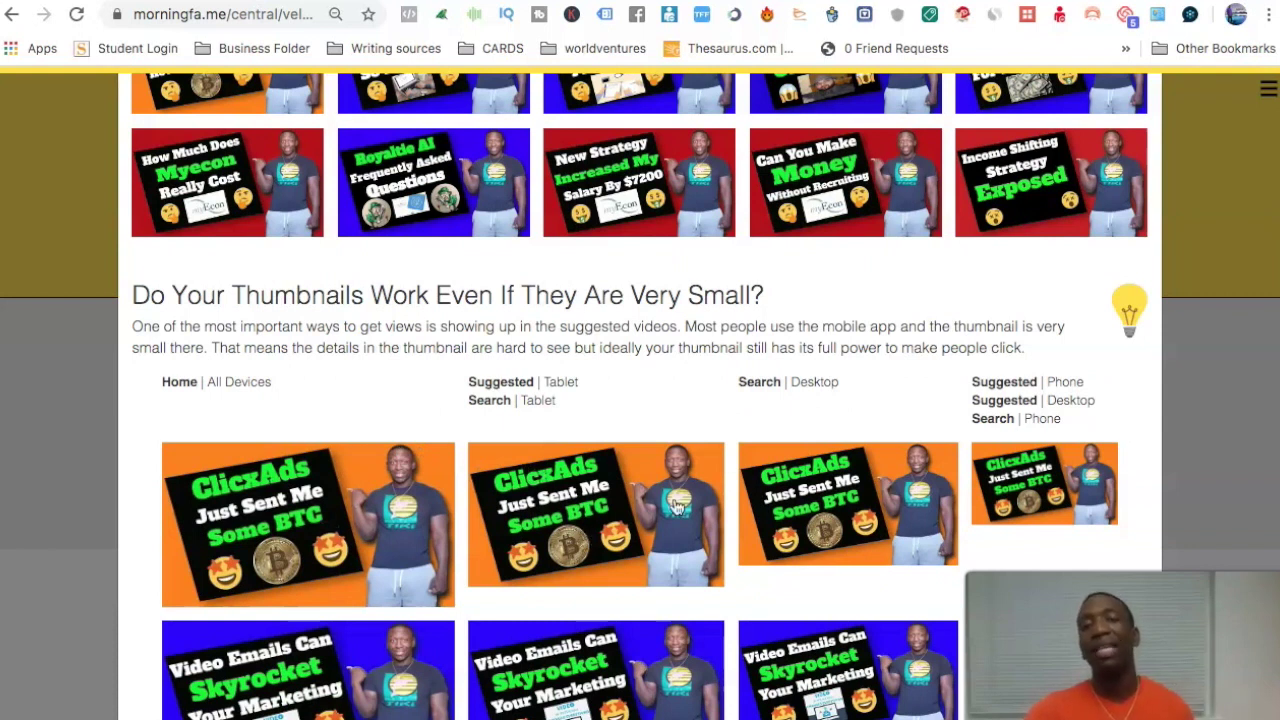
scroll(903, 490, down, 6)
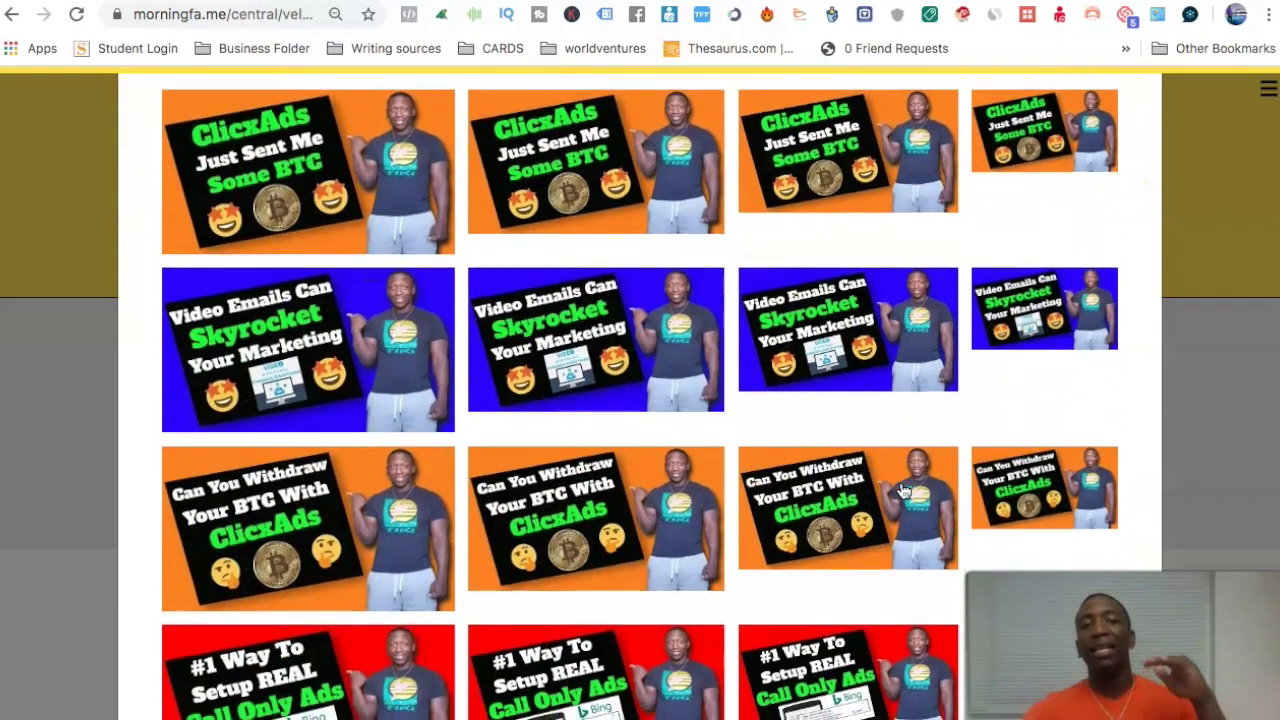
scroll(903, 490, down, 3)
scroll(903, 490, down, 2)
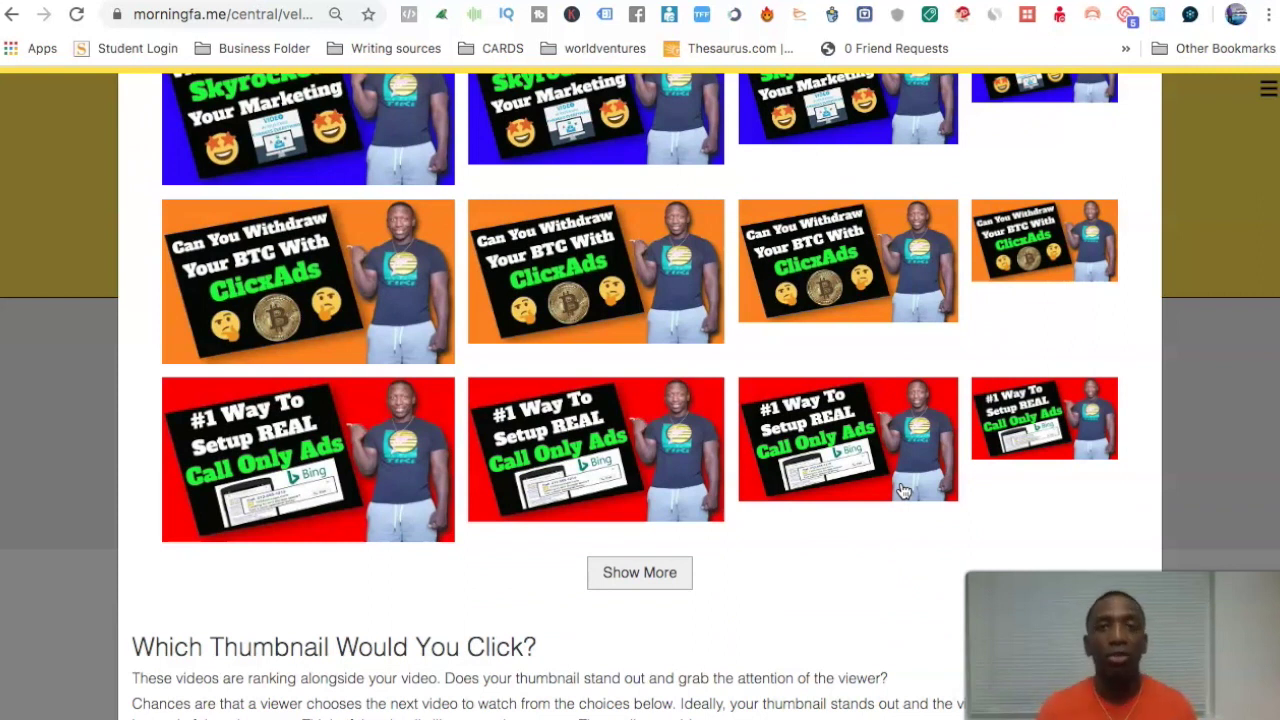
Step: Compare the channel's thumbnails with competing videos under "Which Thumbnail Would You Click?", and return to the Velocity overview
scroll(903, 490, down, 3)
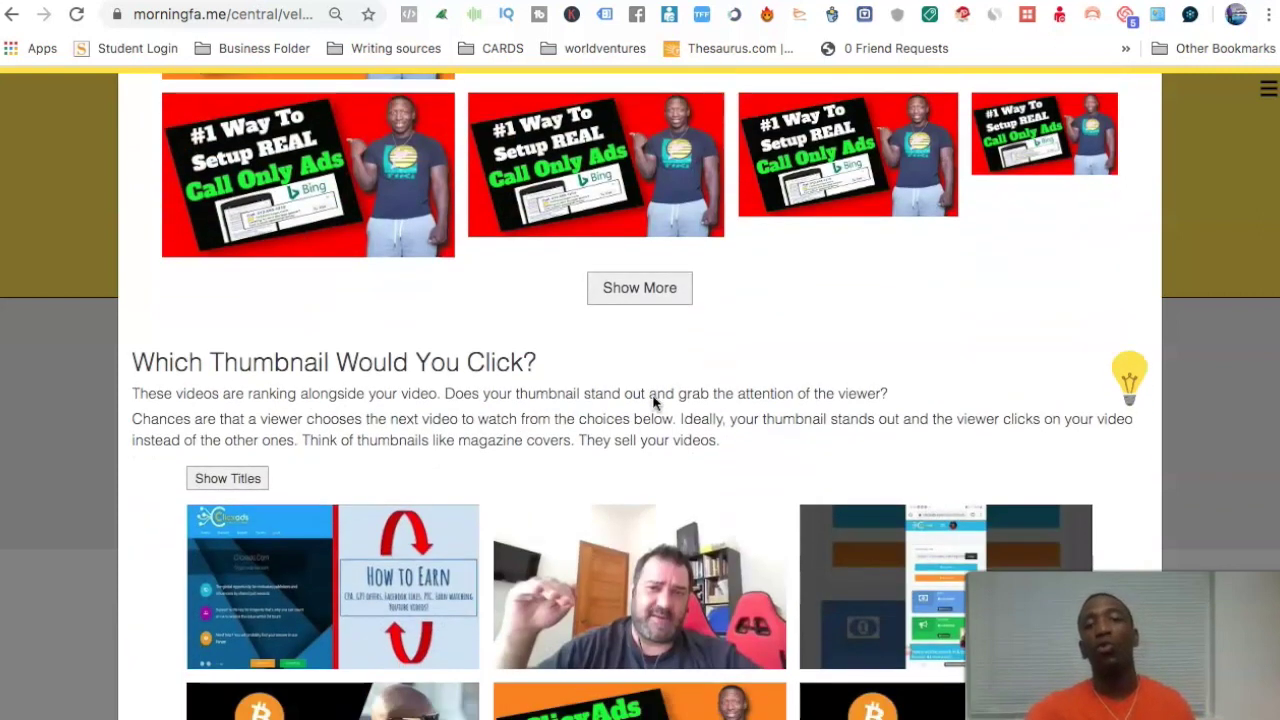
scroll(732, 421, down, 5)
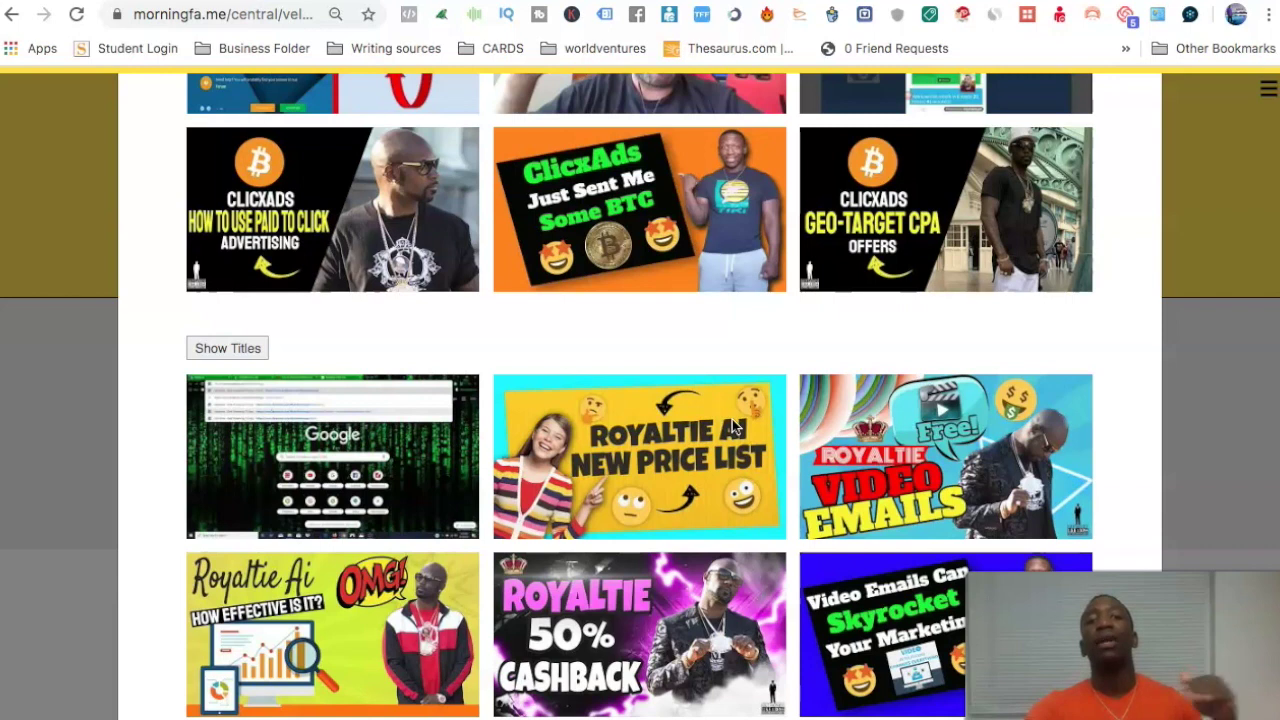
scroll(732, 424, up, 3)
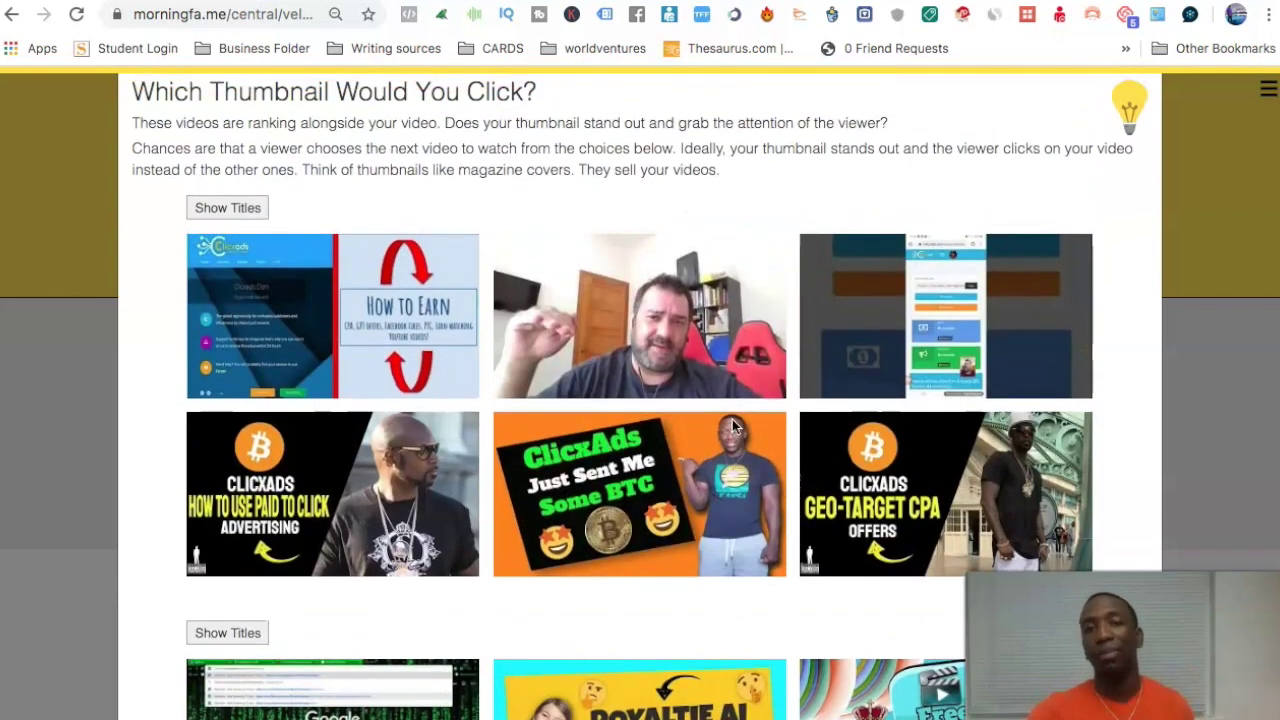
scroll(732, 426, down, 5)
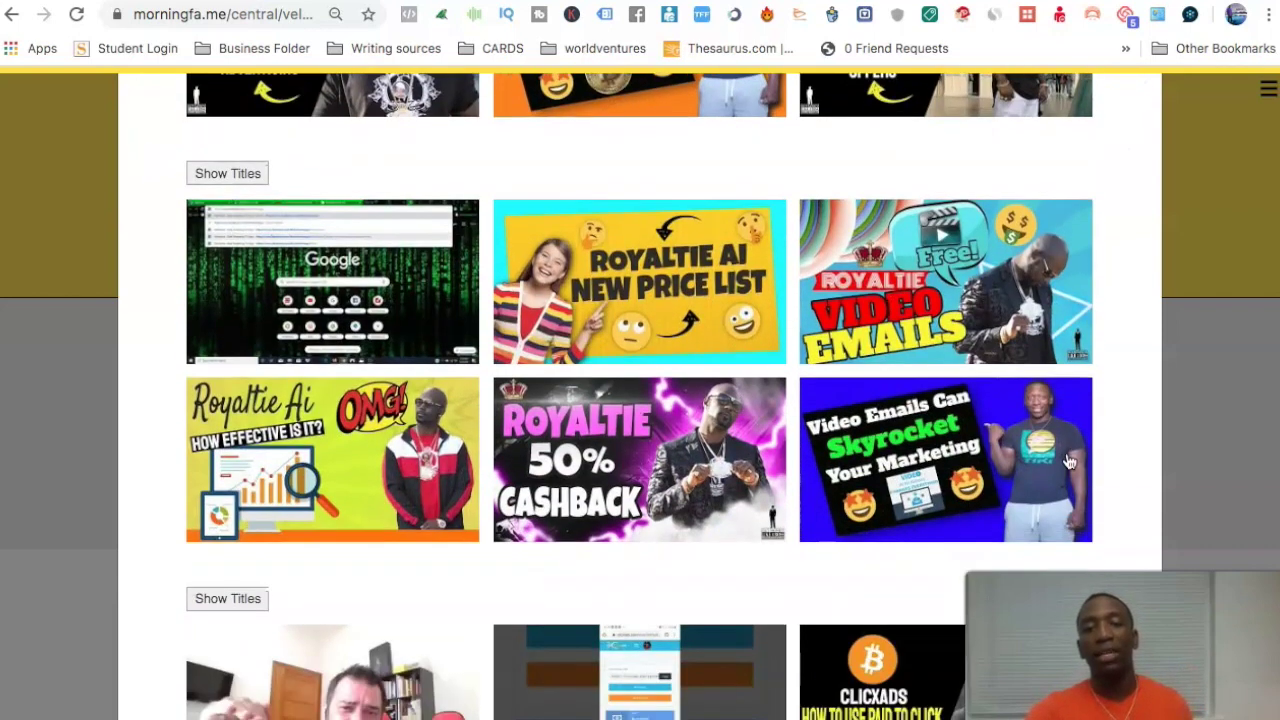
scroll(966, 368, down, 3)
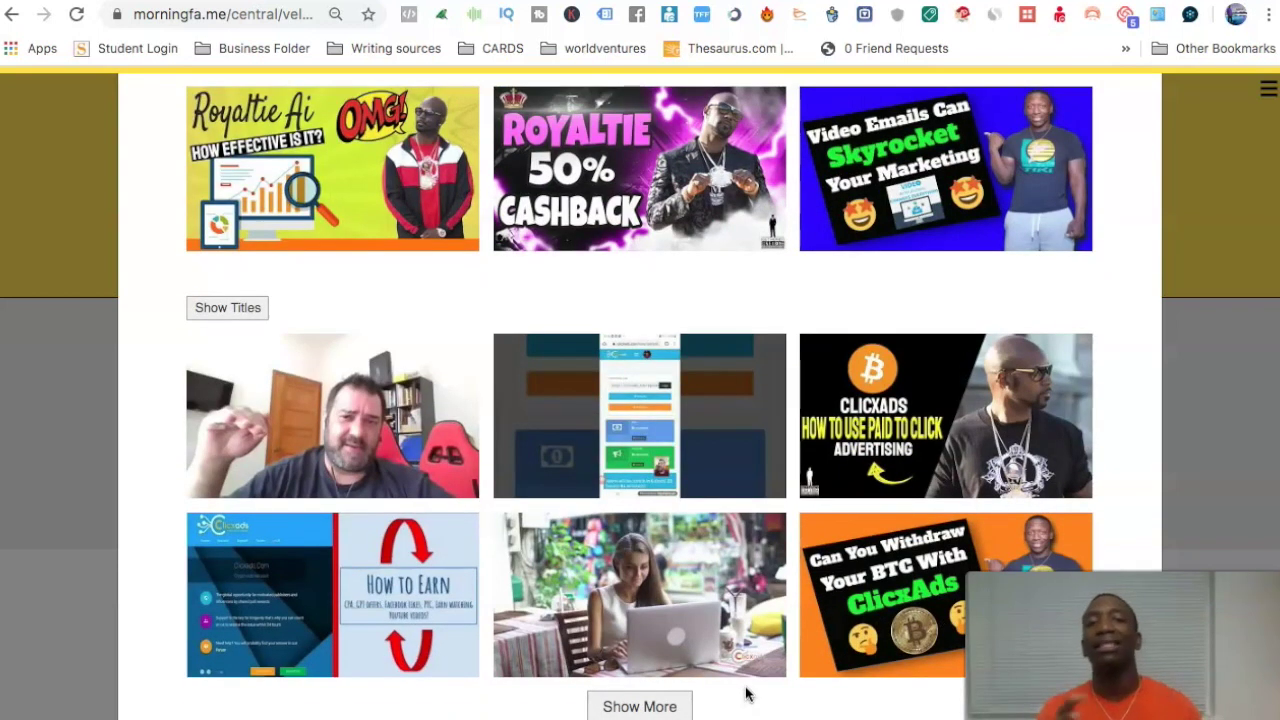
scroll(745, 693, up, 10)
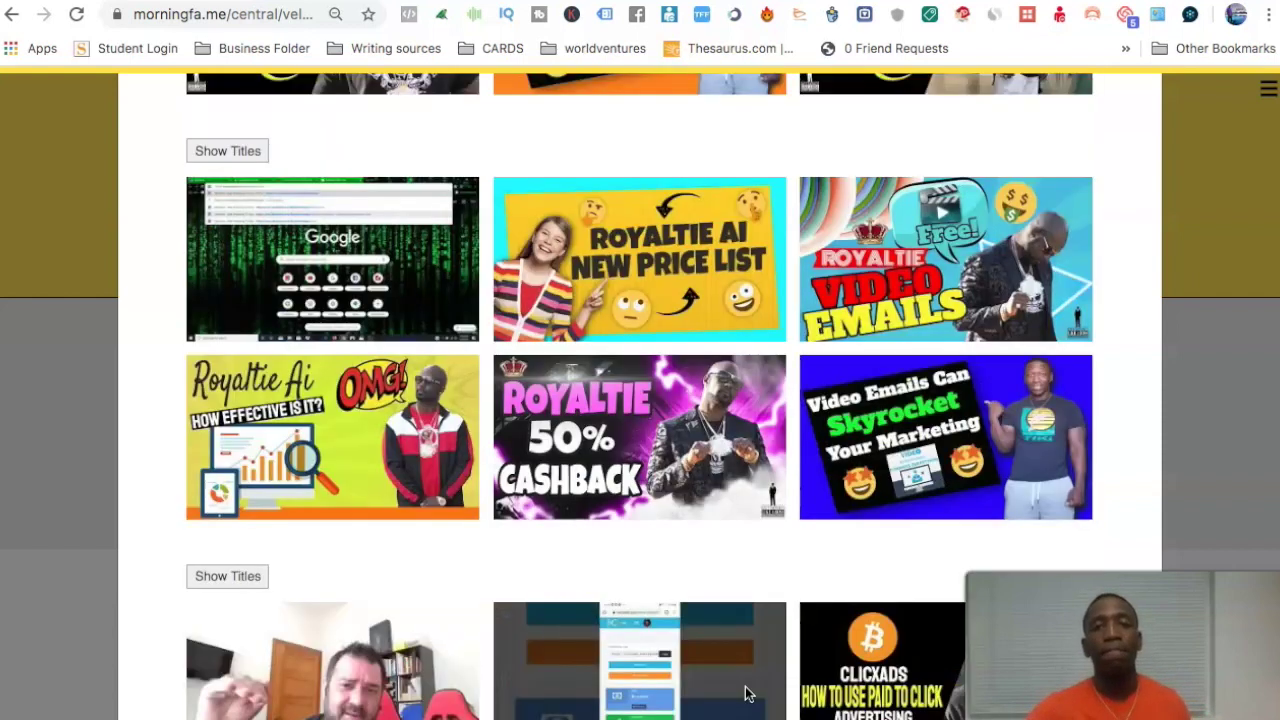
scroll(1211, 202, up, 10)
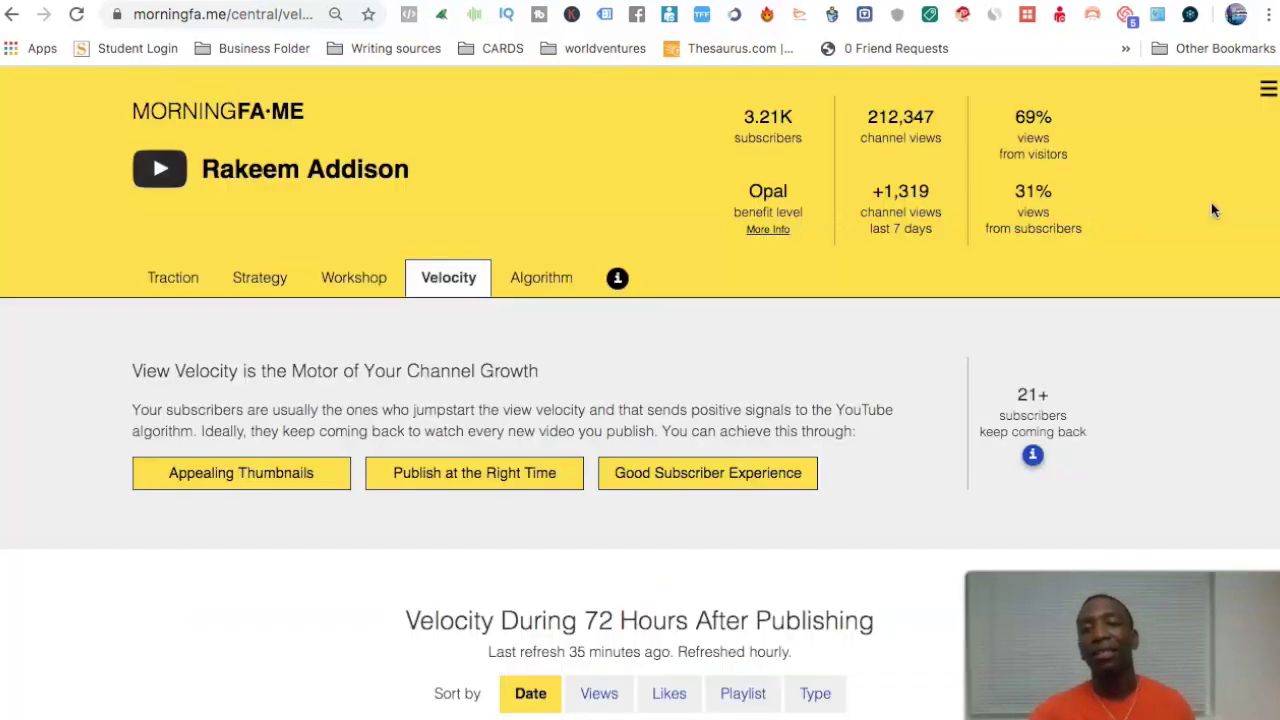
Step: Examine the Publish at the Right Time chart with its proven, promising and worth-testing times, and close the report
click(514, 487)
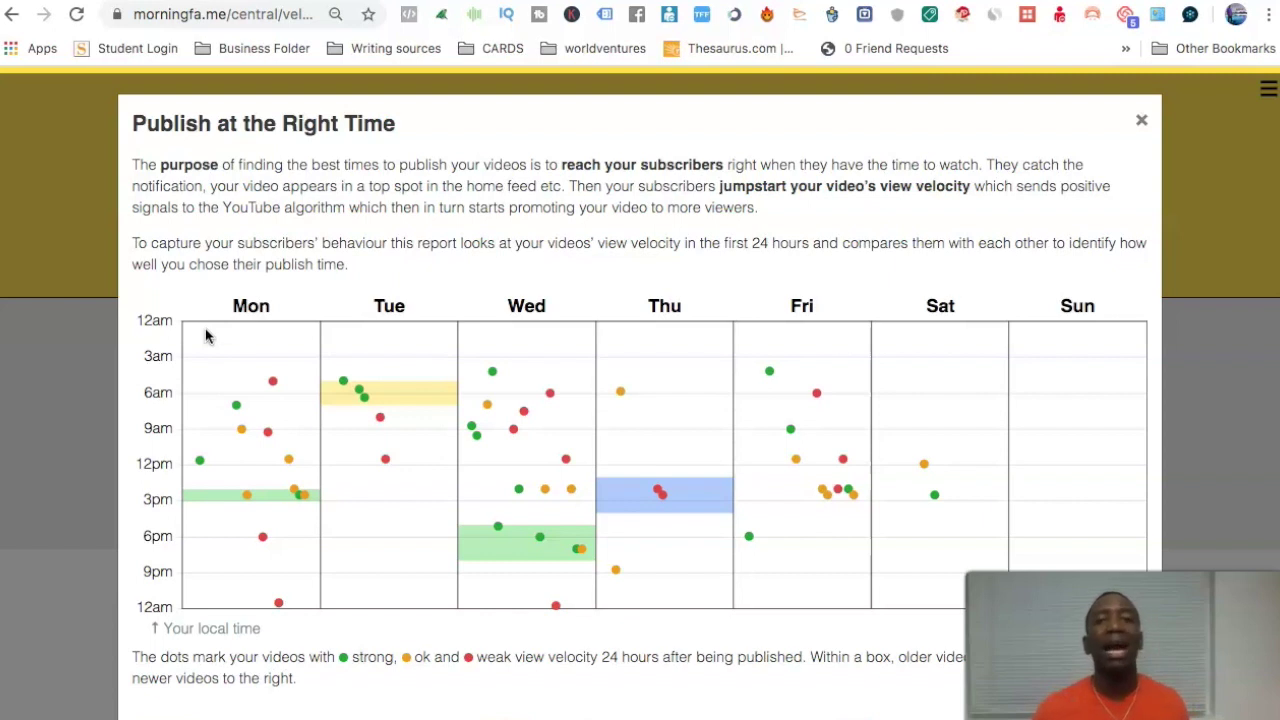
scroll(205, 336, down, 3)
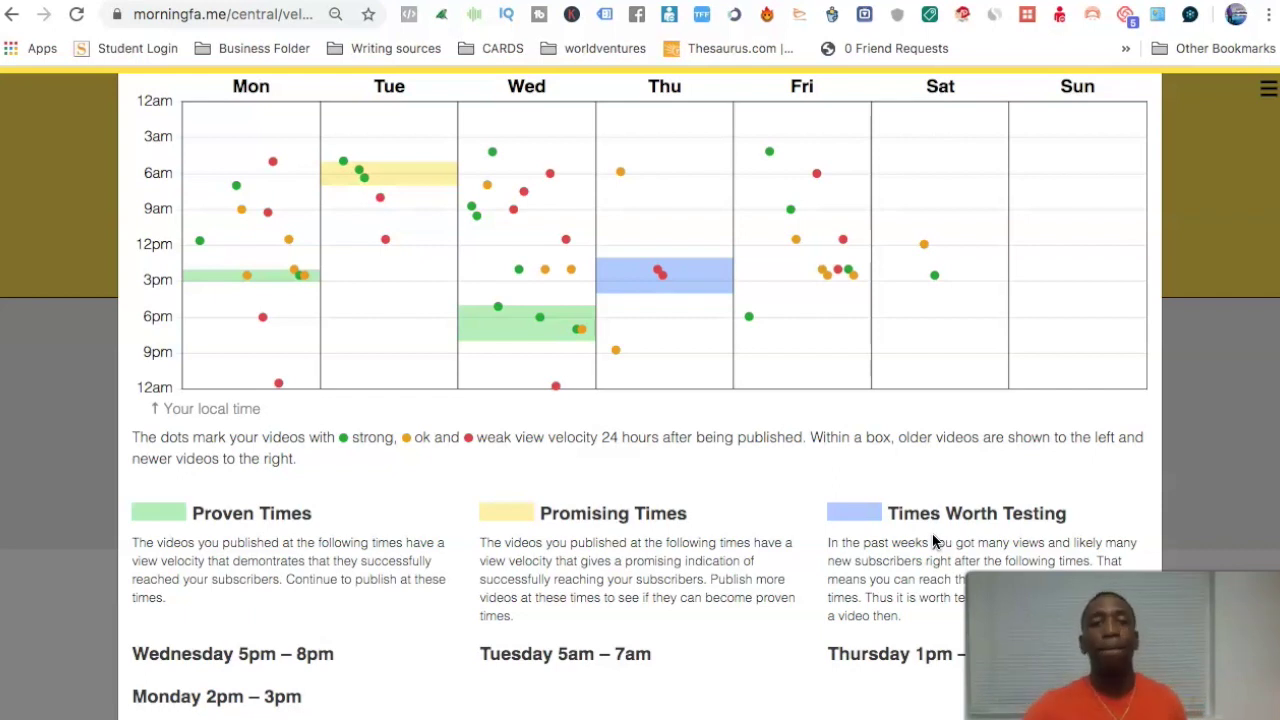
scroll(1240, 172, up, 15)
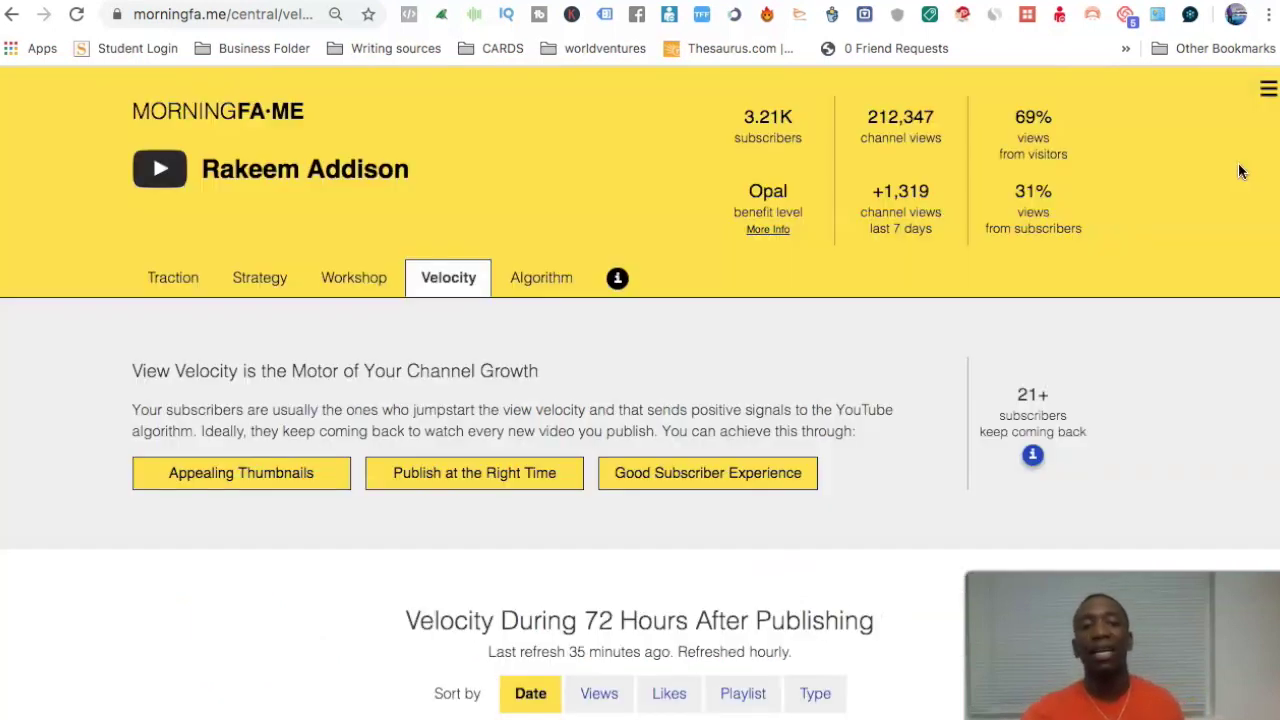
Step: Review the Top 10 and Bottom 10 videos in the Good Subscriber Experience report, and close it
click(700, 484)
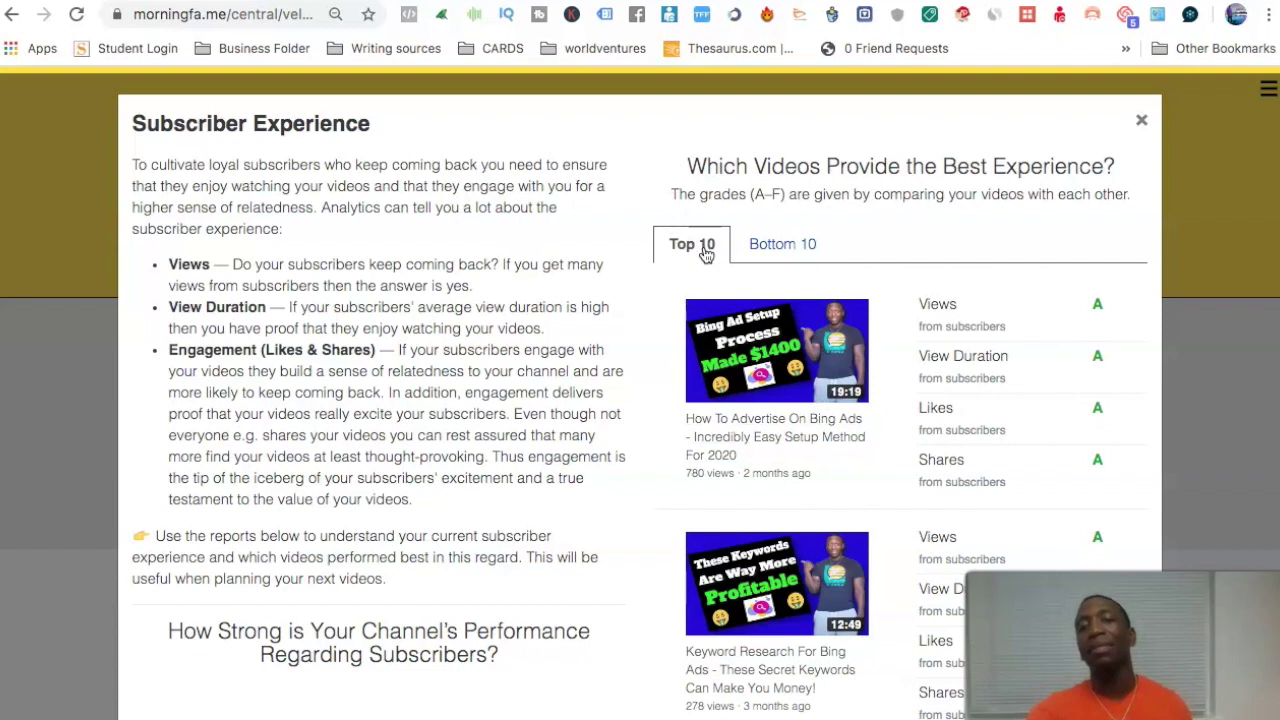
click(772, 247)
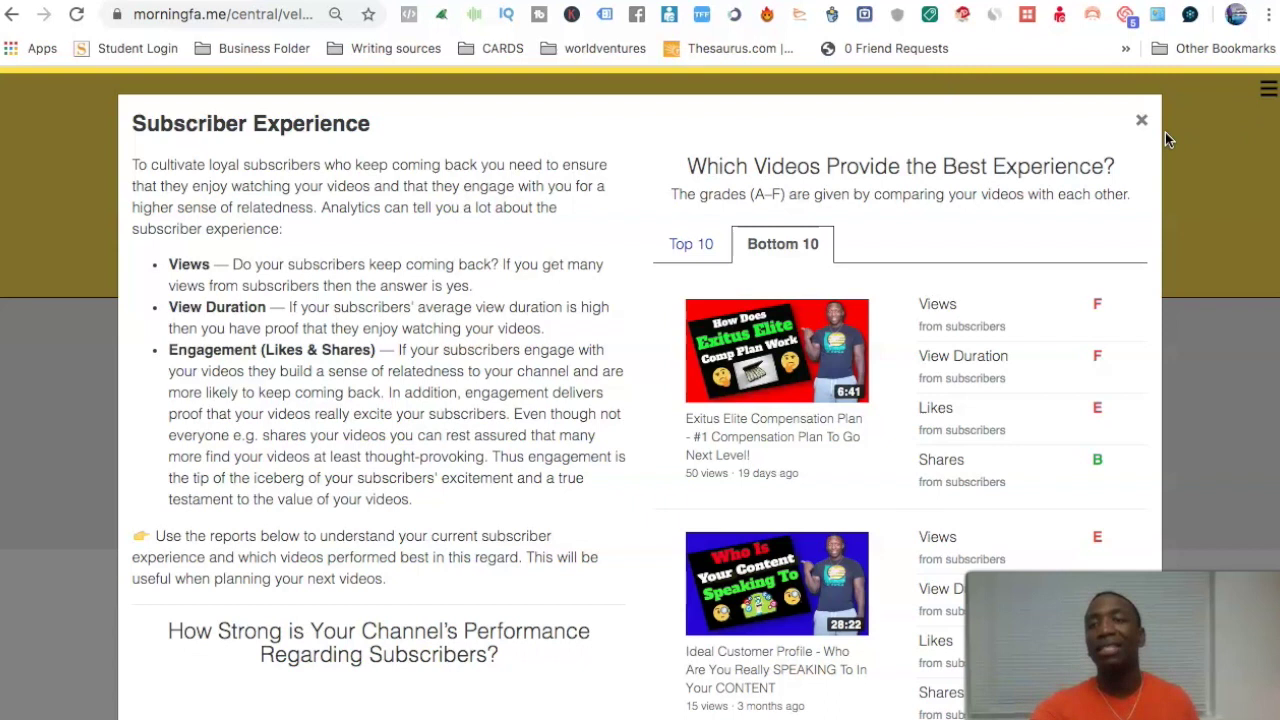
click(1139, 122)
Step: Review the views and likes velocity graphs for the 72 hours after publishing, and open the Bing Call Only Ads video's details
scroll(605, 240, down, 5)
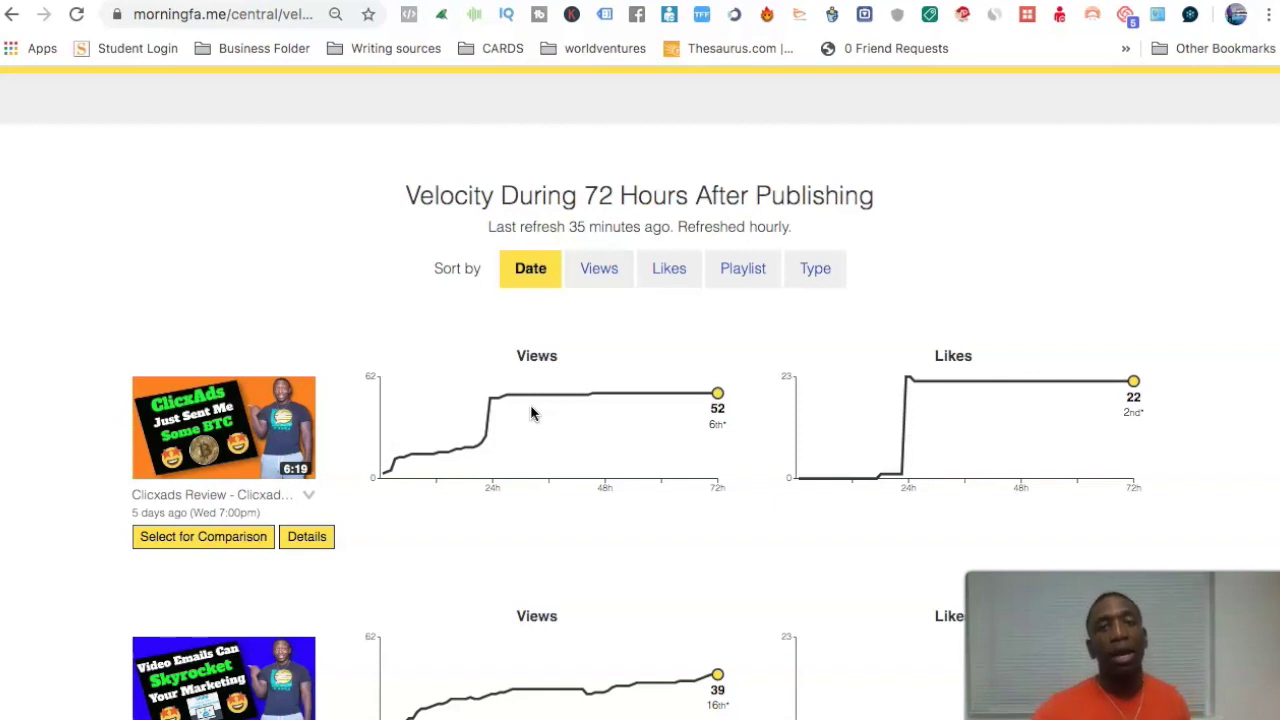
scroll(531, 413, down, 8)
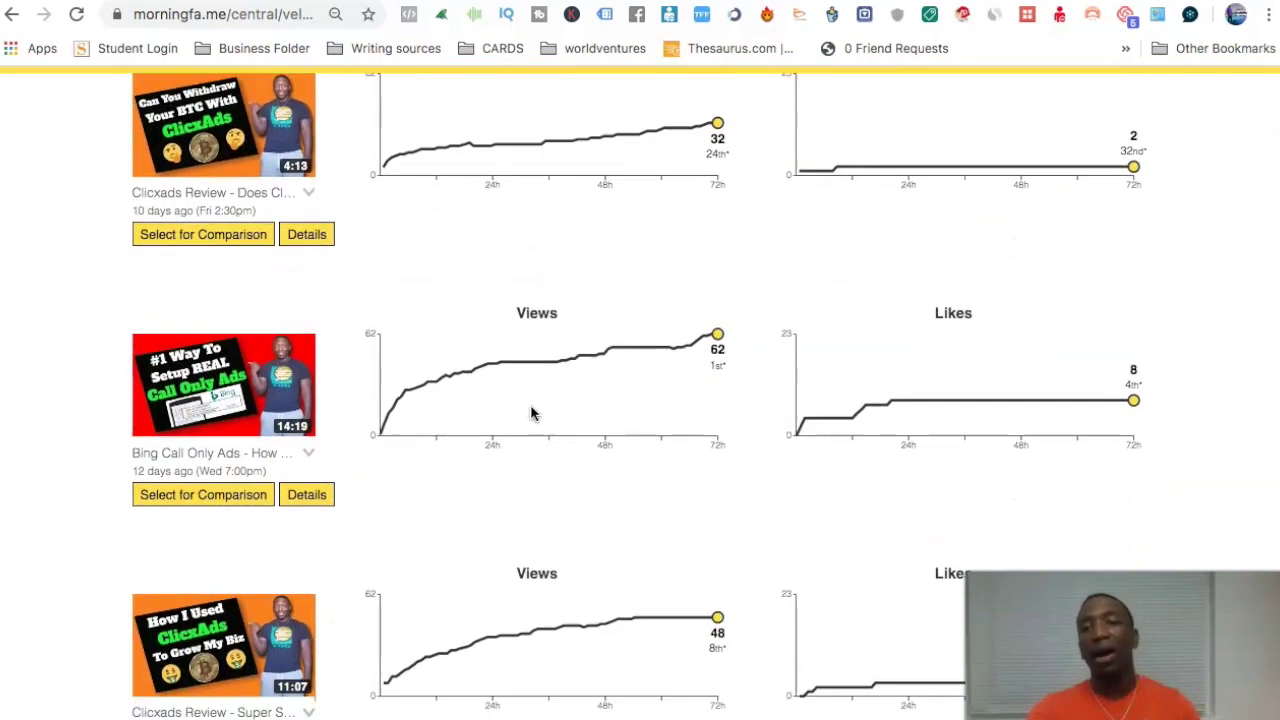
scroll(531, 413, down, 2)
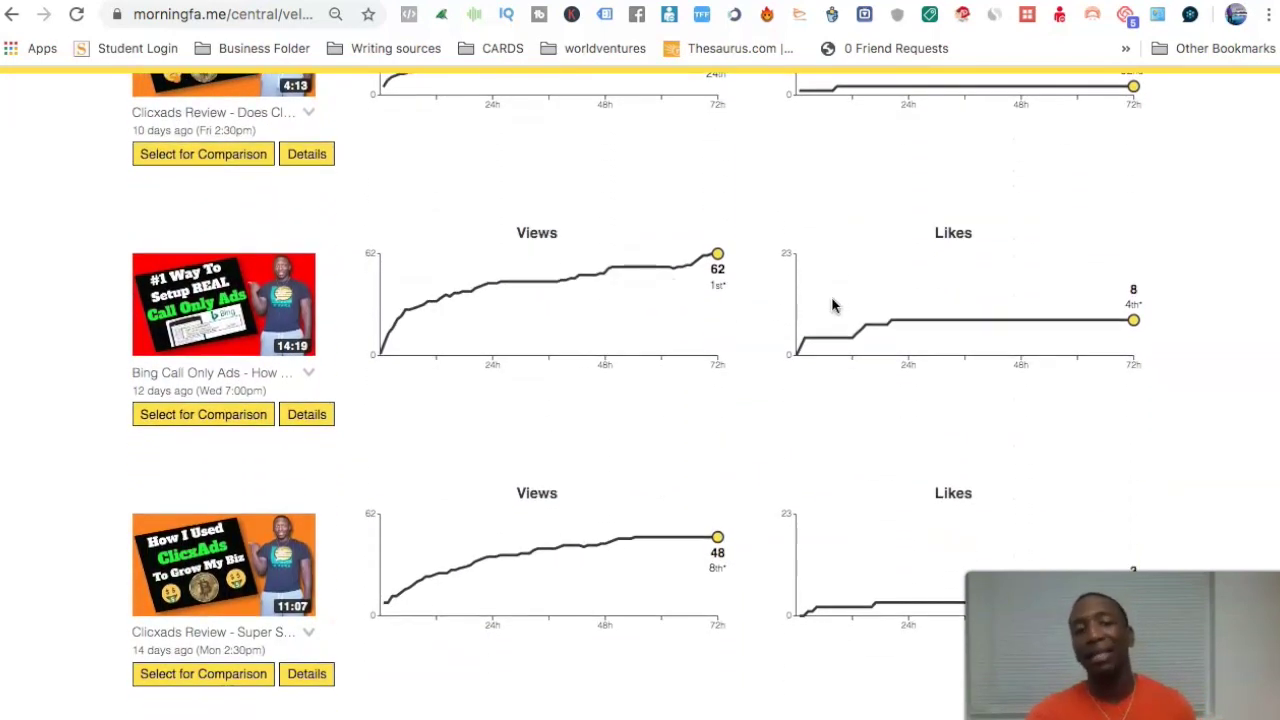
click(306, 414)
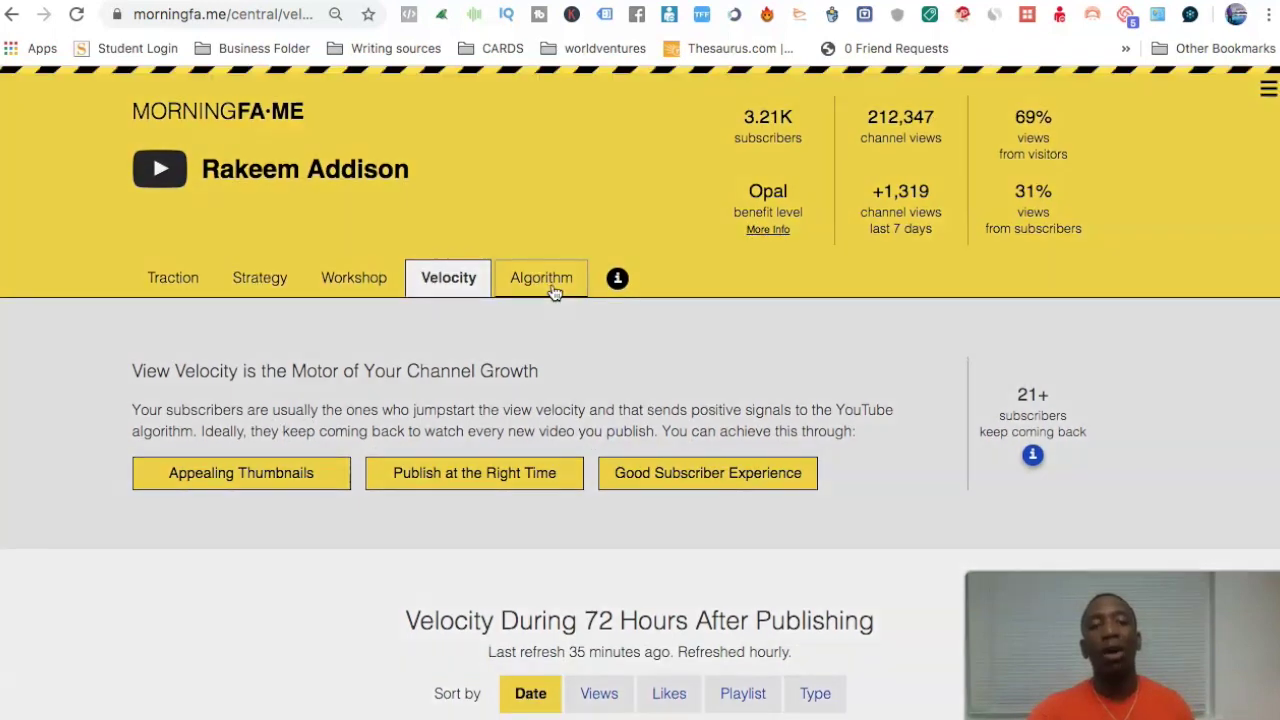
Step: Open the Algorithm report, review the top search terms with their videos and relevance scores under YouTube Search, and turn the details off
click(554, 288)
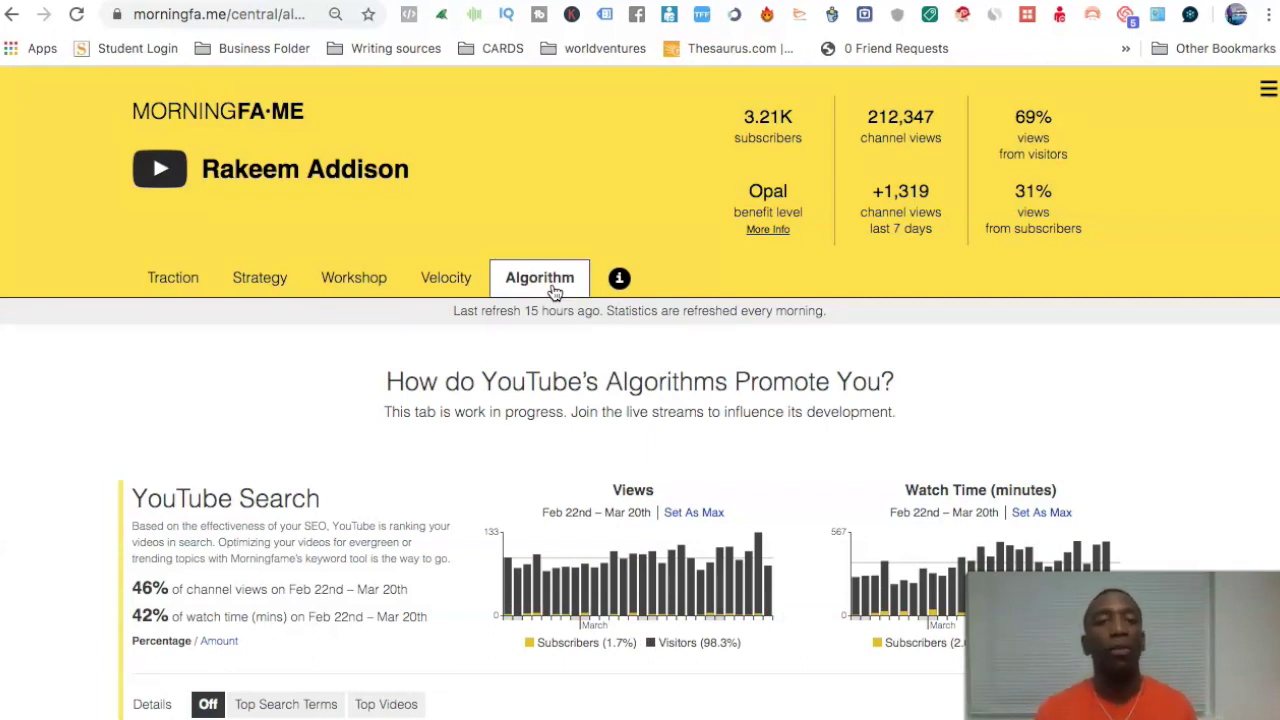
scroll(338, 398, down, 3)
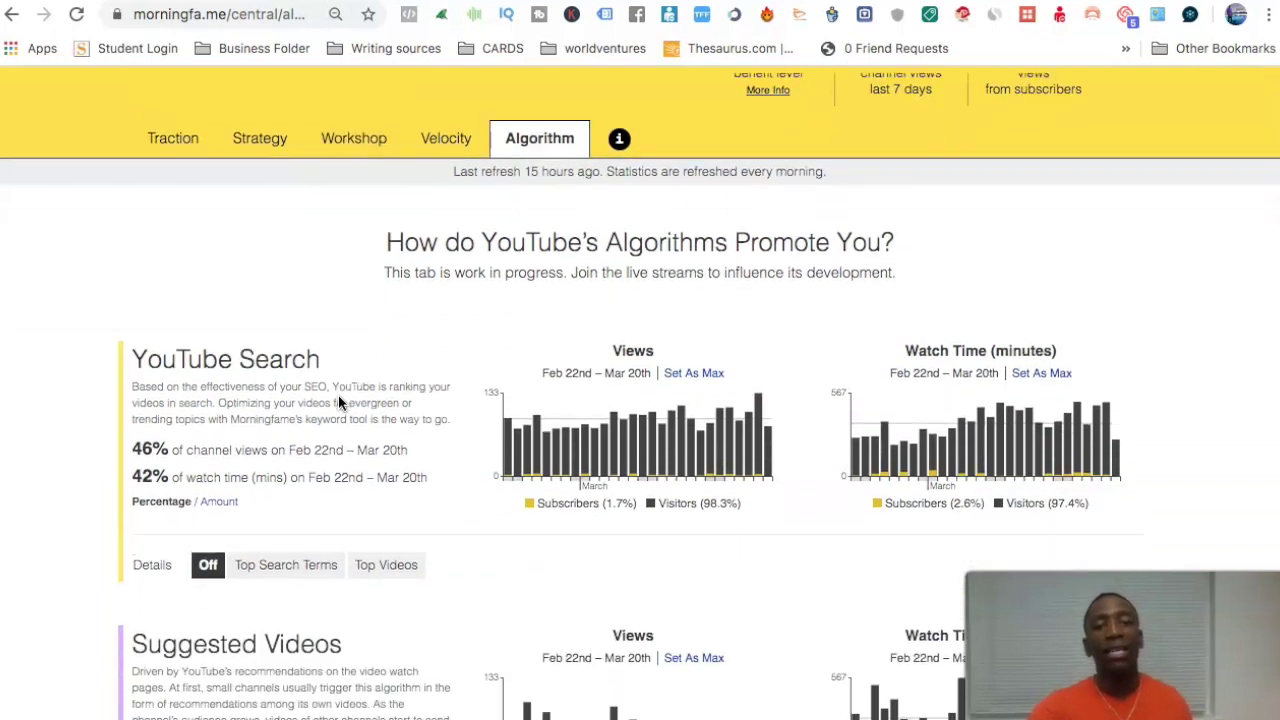
click(288, 548)
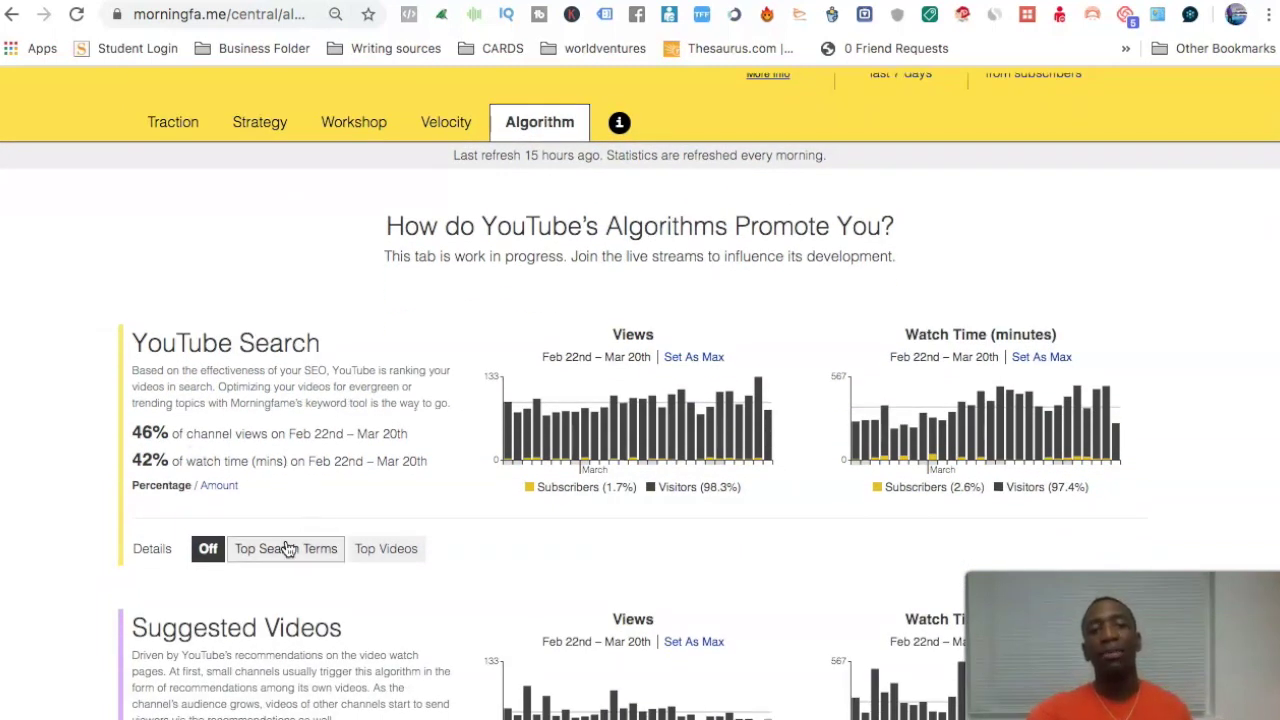
scroll(657, 480, down, 3)
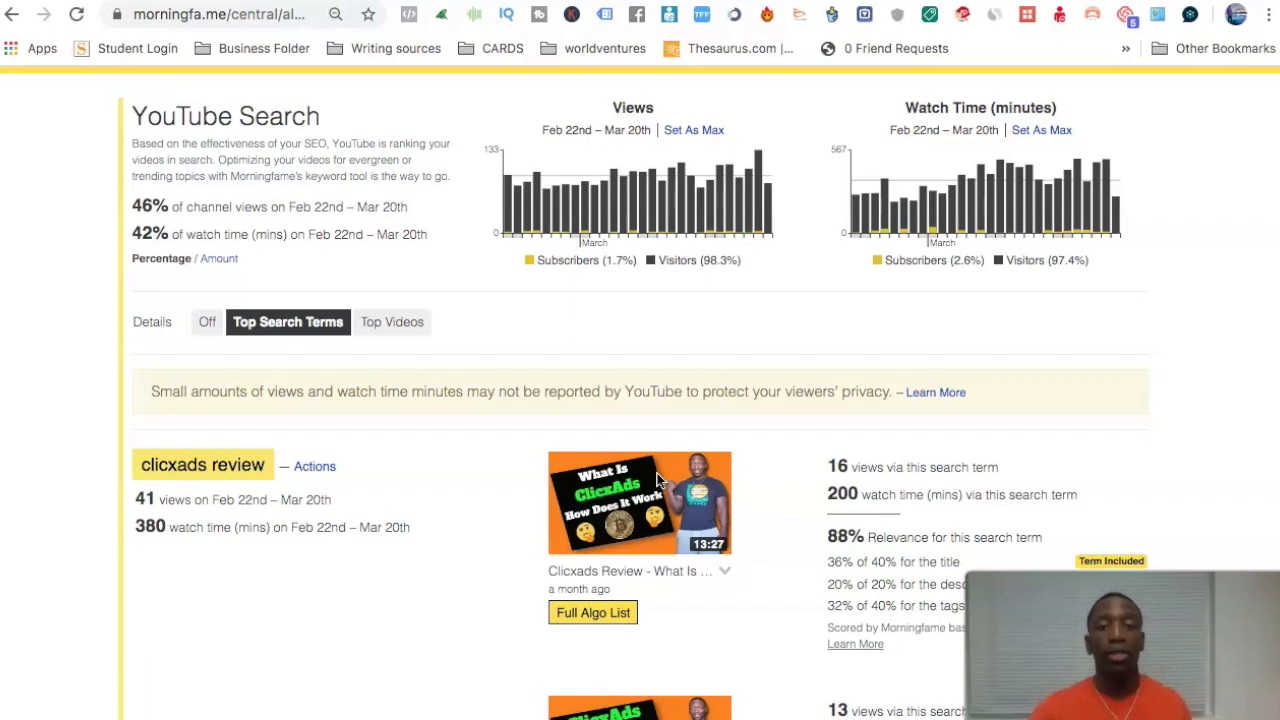
scroll(501, 534, down, 2)
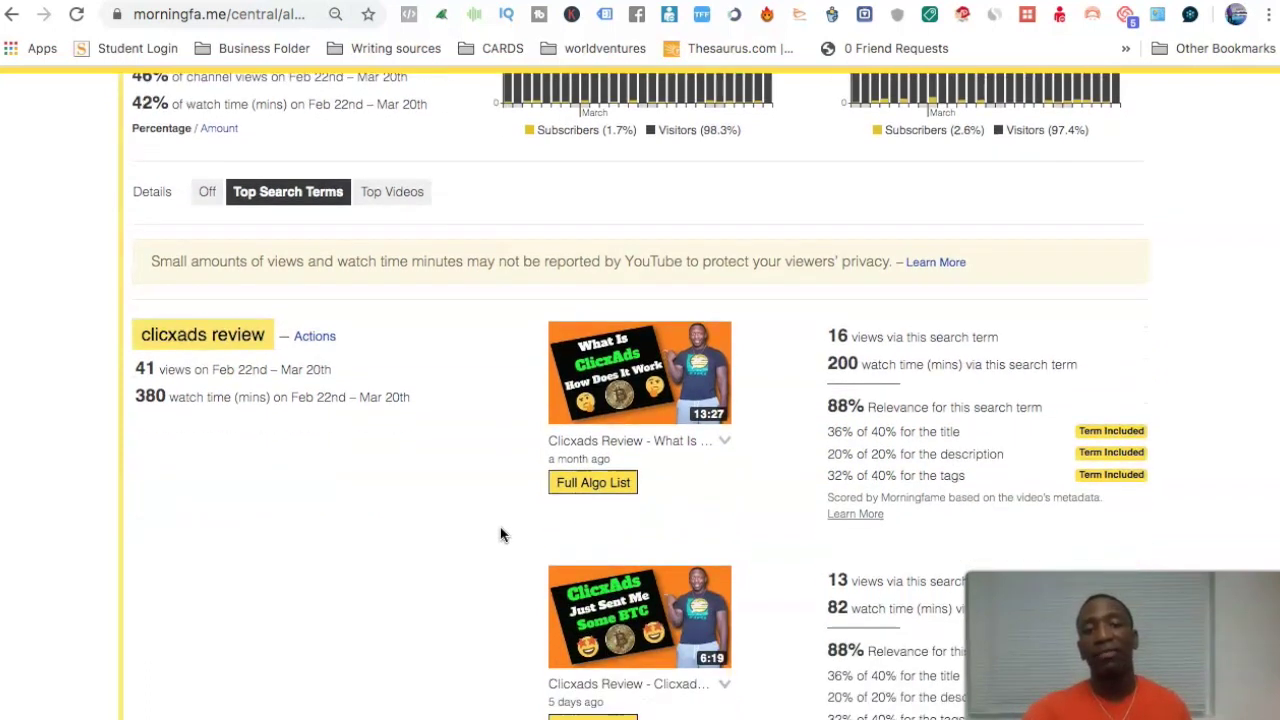
scroll(500, 440, down, 6)
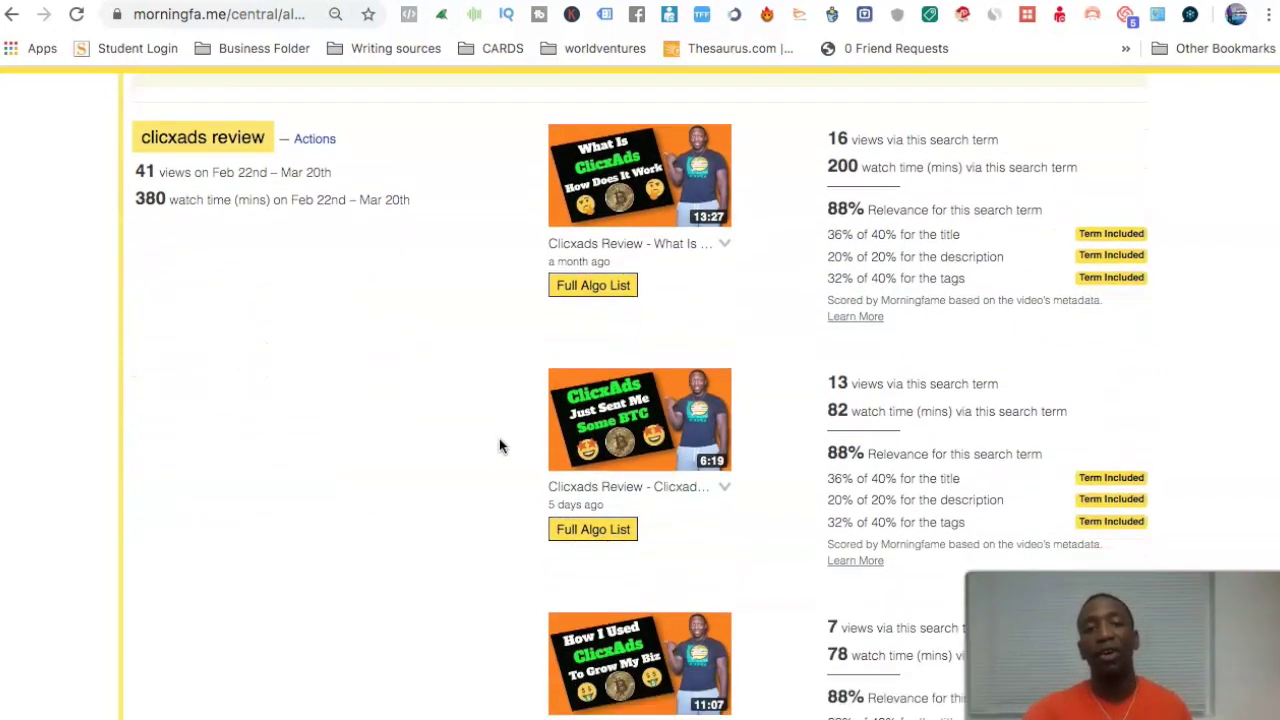
scroll(500, 446, down, 7)
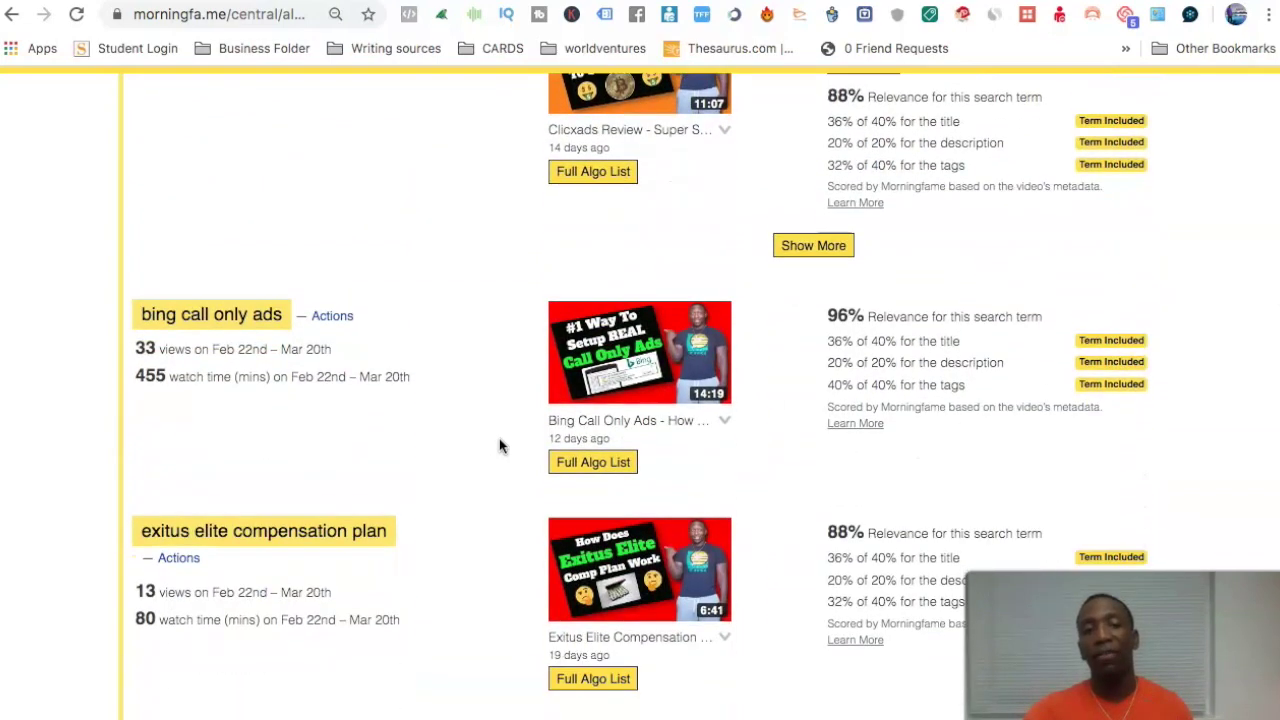
scroll(500, 446, down, 4)
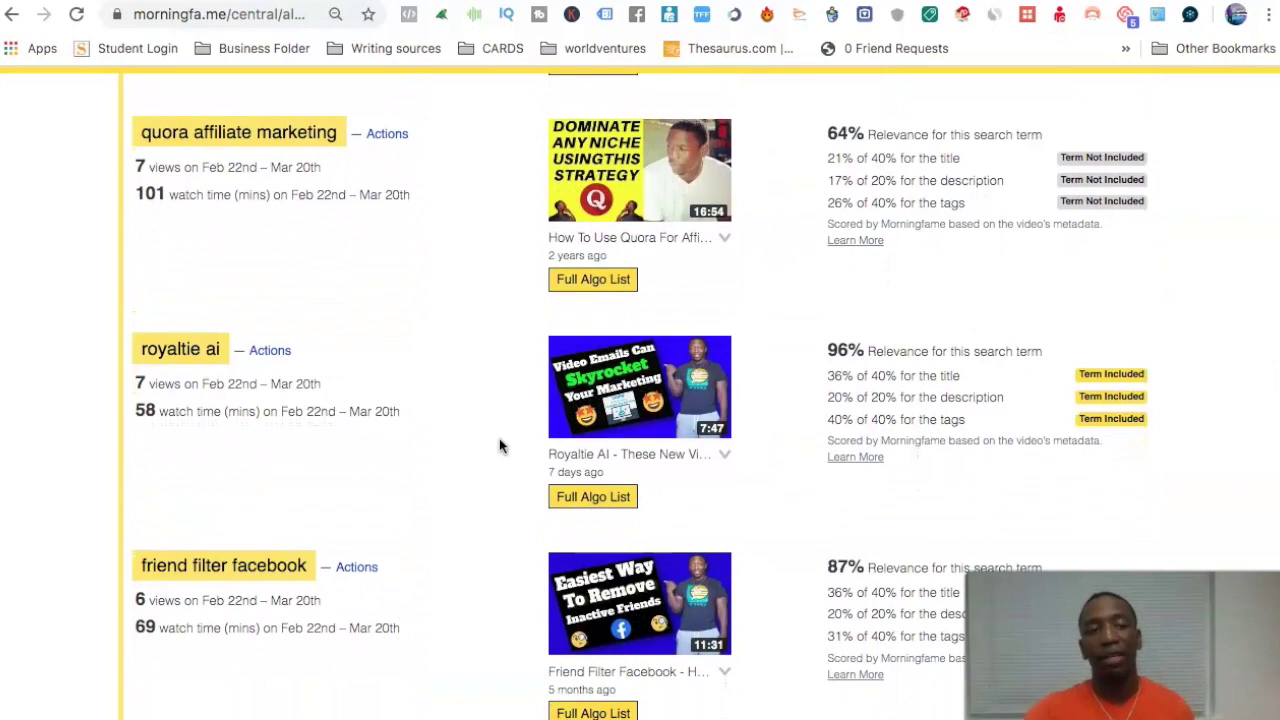
scroll(499, 438, up, 20)
scroll(499, 438, down, 2)
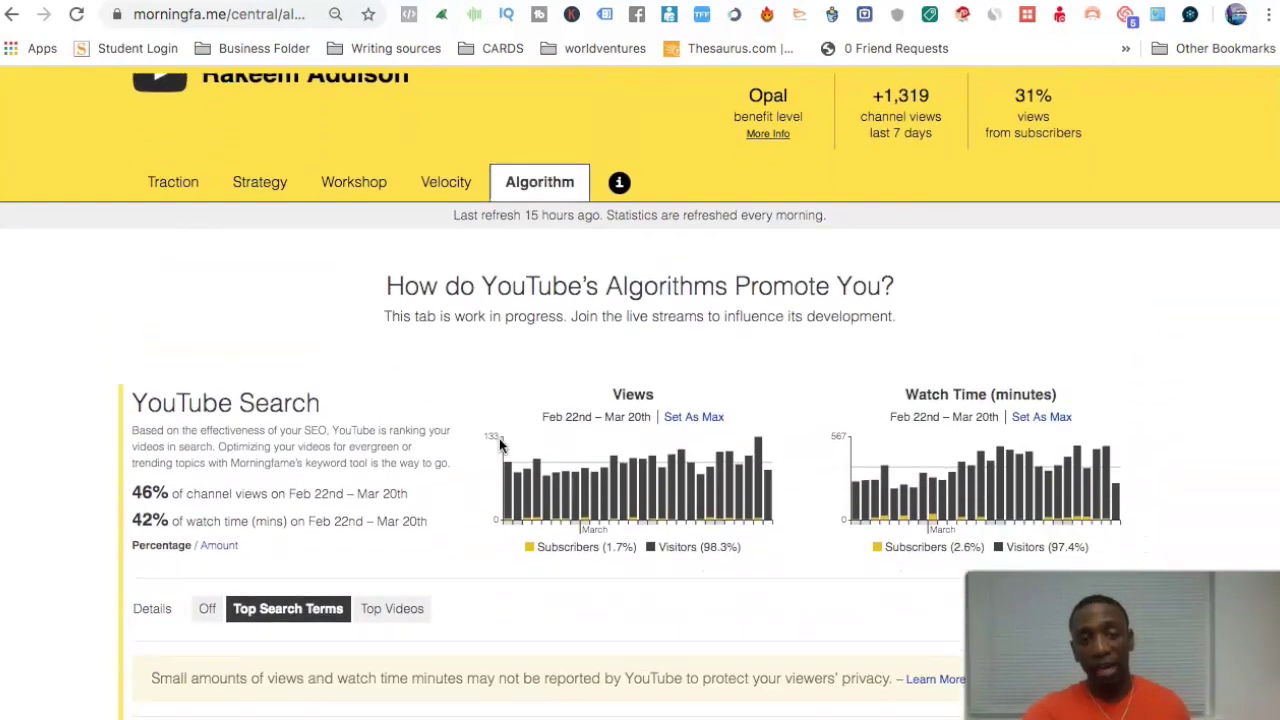
click(206, 564)
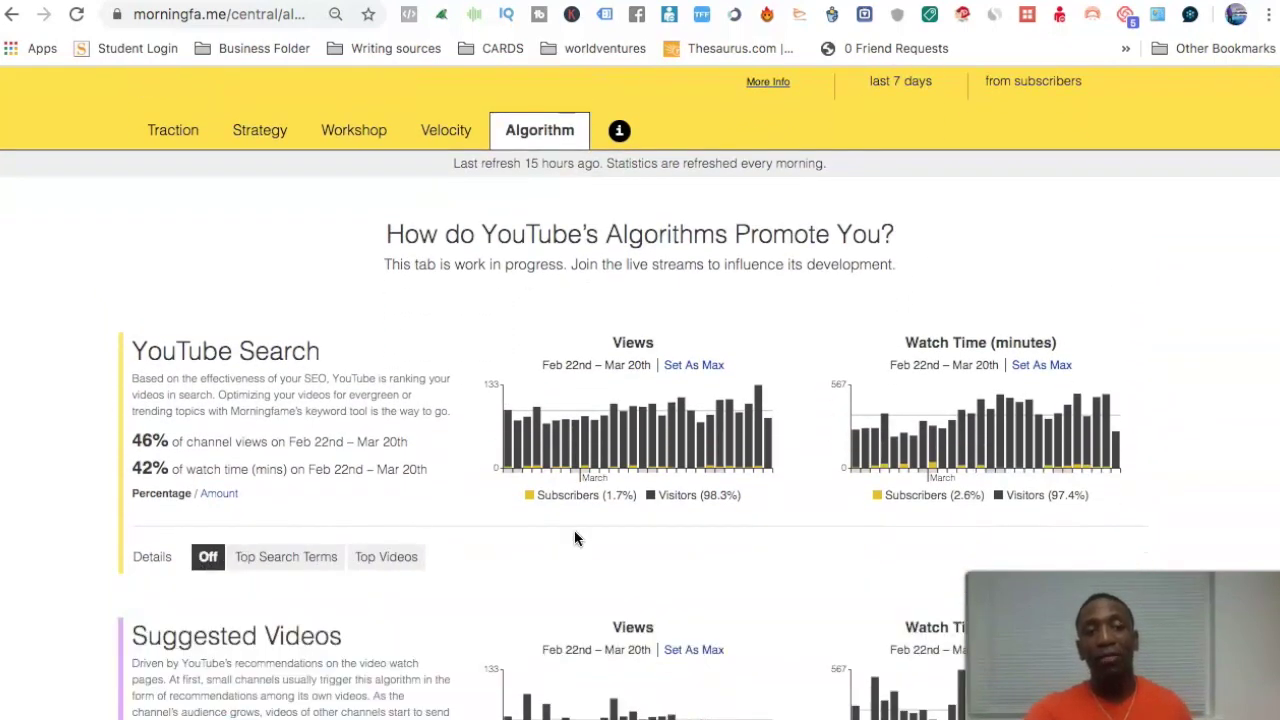
Step: Show the Top Recommending Channels under Suggested Videos and examine the SEMrush entry's sending and receiving videos
scroll(574, 535, down, 6)
click(366, 314)
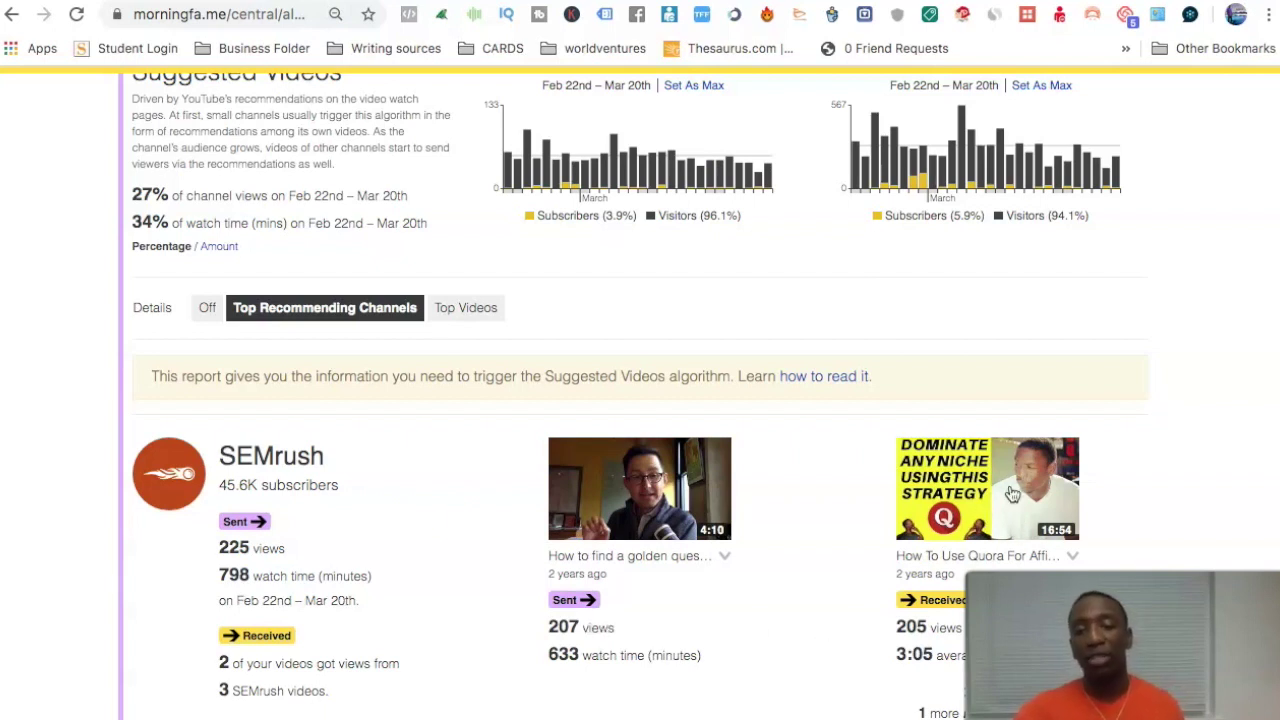
scroll(1022, 503, down, 1)
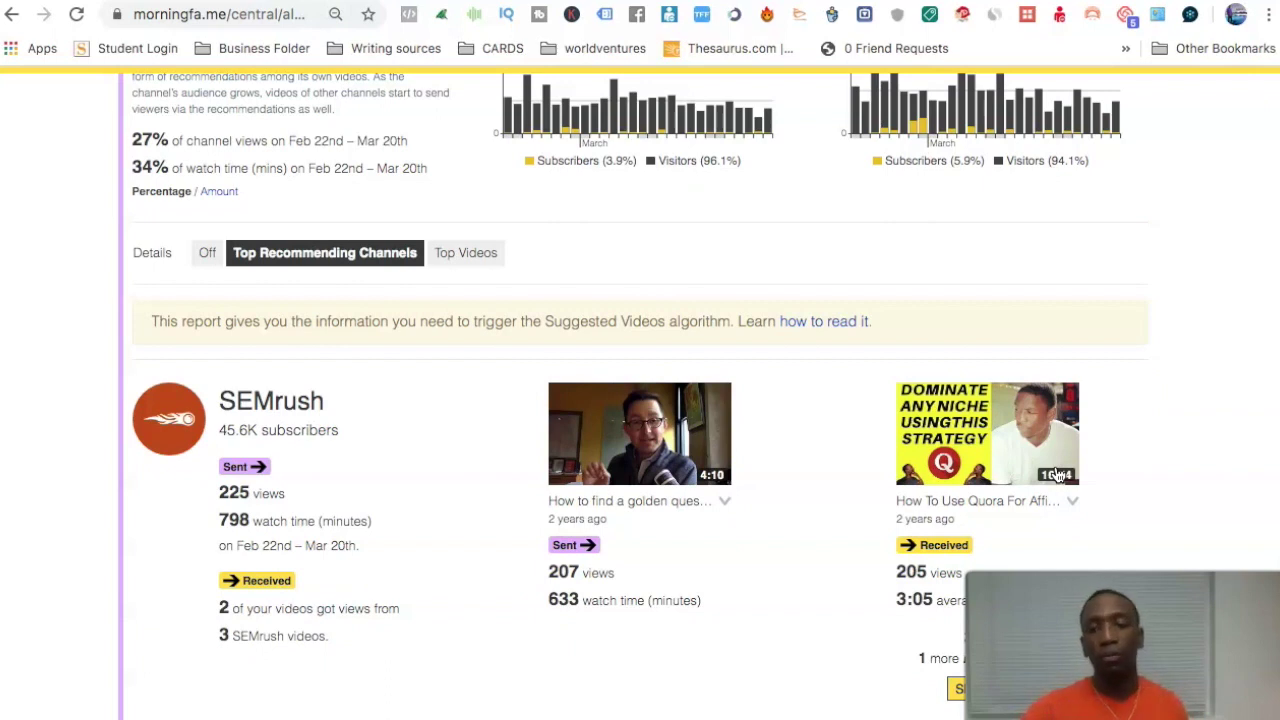
scroll(1058, 475, down, 2)
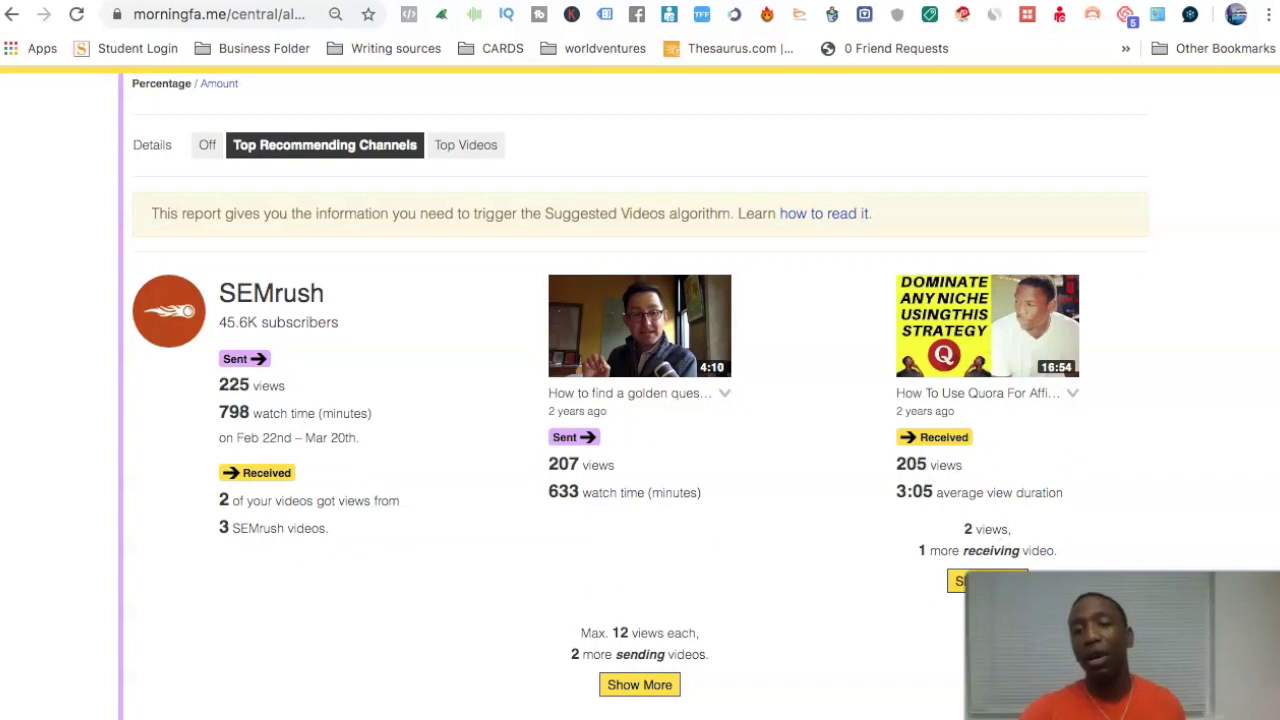
Step: Expand the additional receiving video in the SEMrush entry, examine its received views and average view duration, and return to the report's start
click(987, 580)
scroll(1088, 475, down, 3)
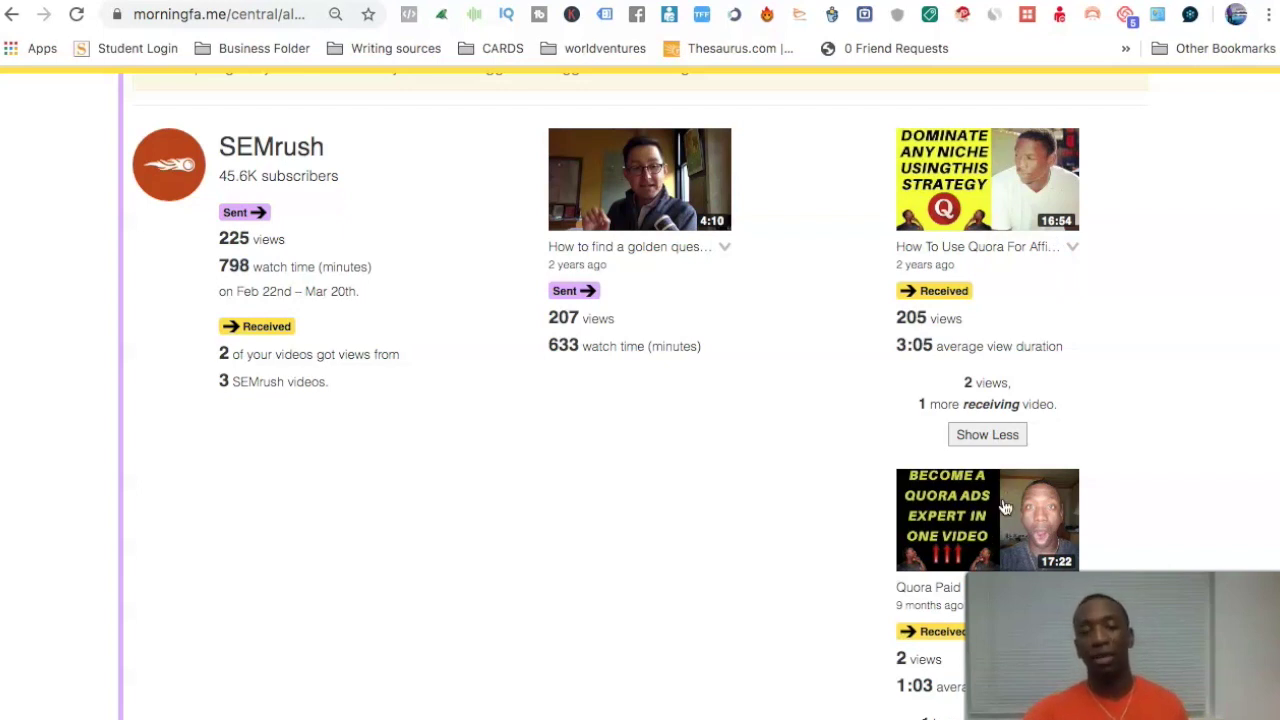
scroll(1005, 508, down, 2)
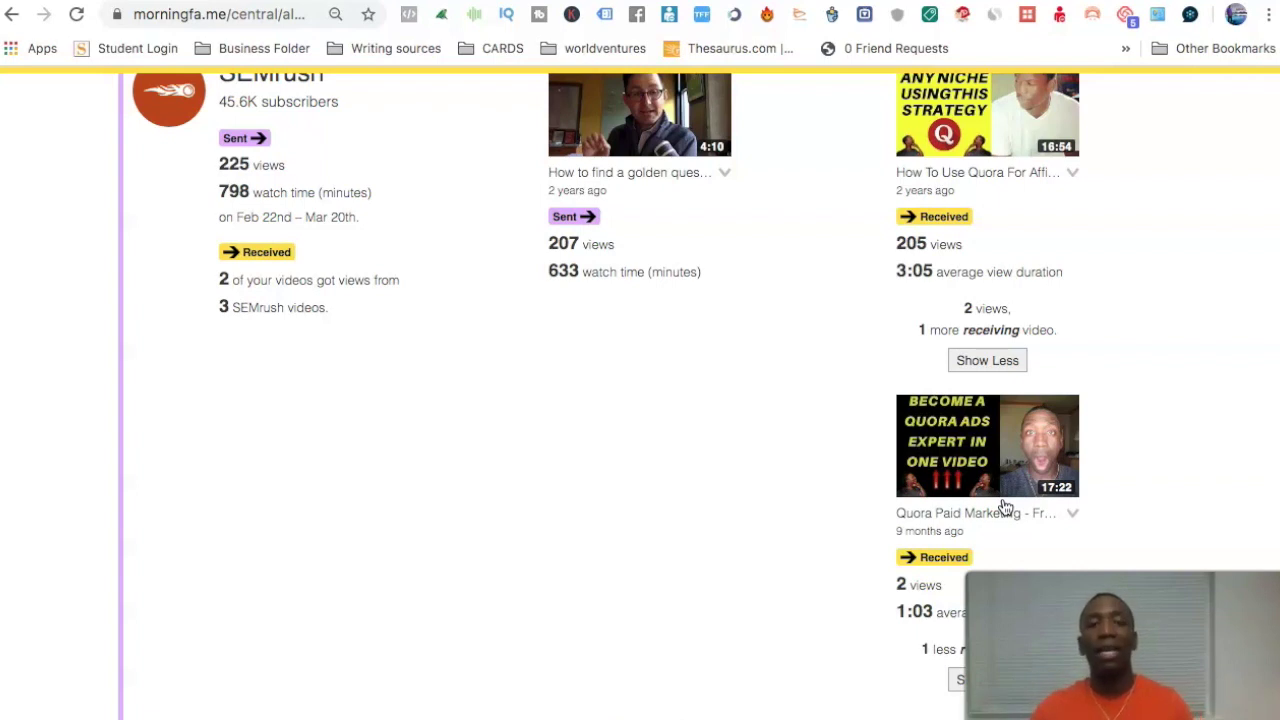
scroll(1005, 508, down, 2)
scroll(1005, 508, up, 4)
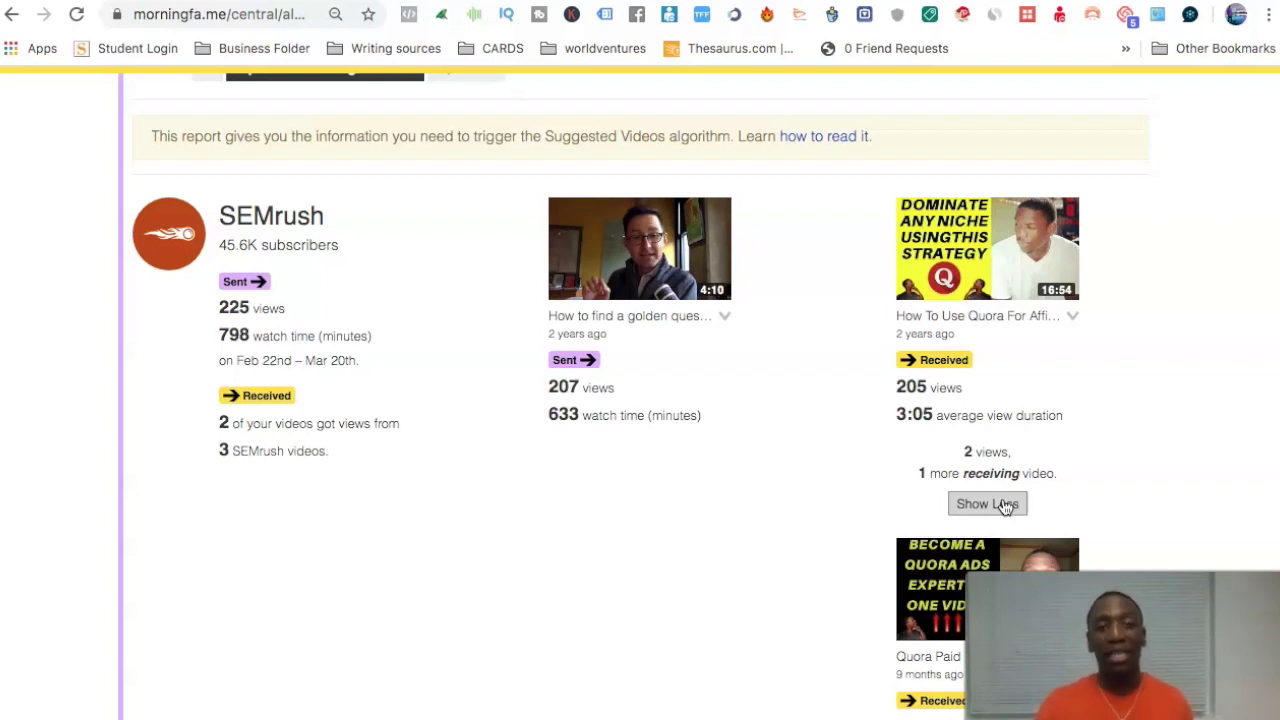
scroll(1005, 507, down, 3)
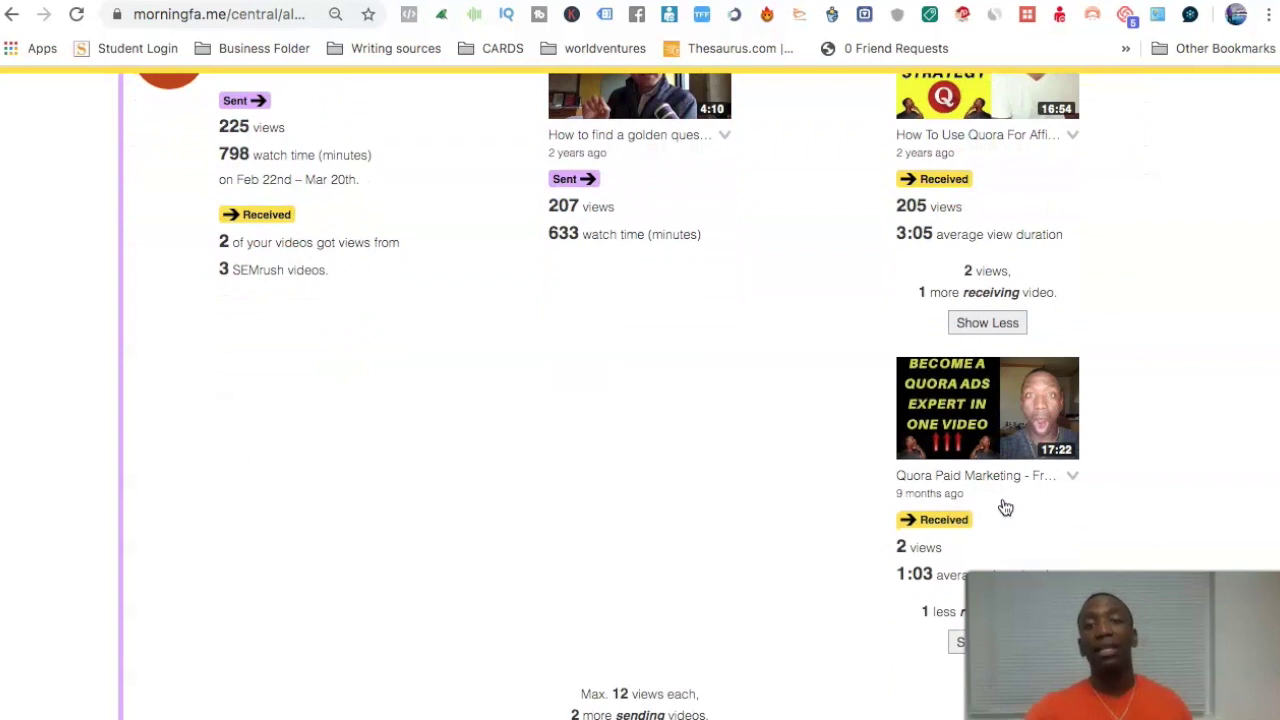
scroll(1005, 507, down, 2)
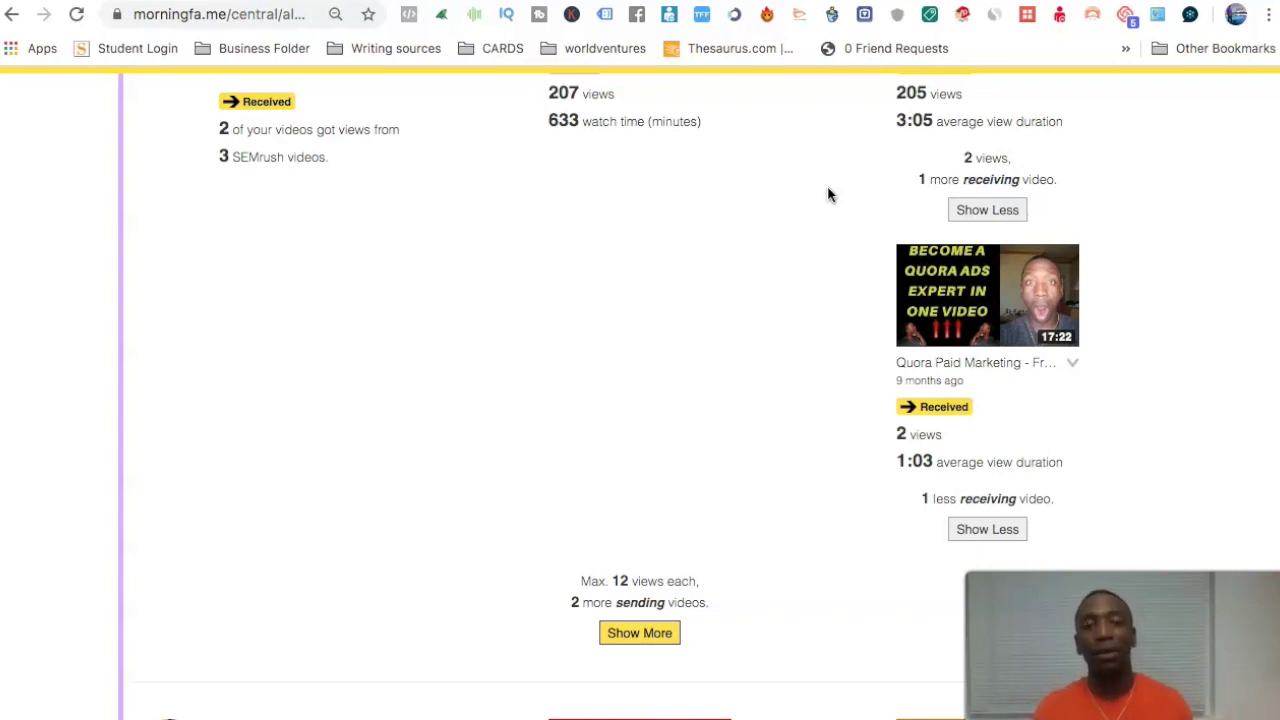
scroll(828, 190, up, 15)
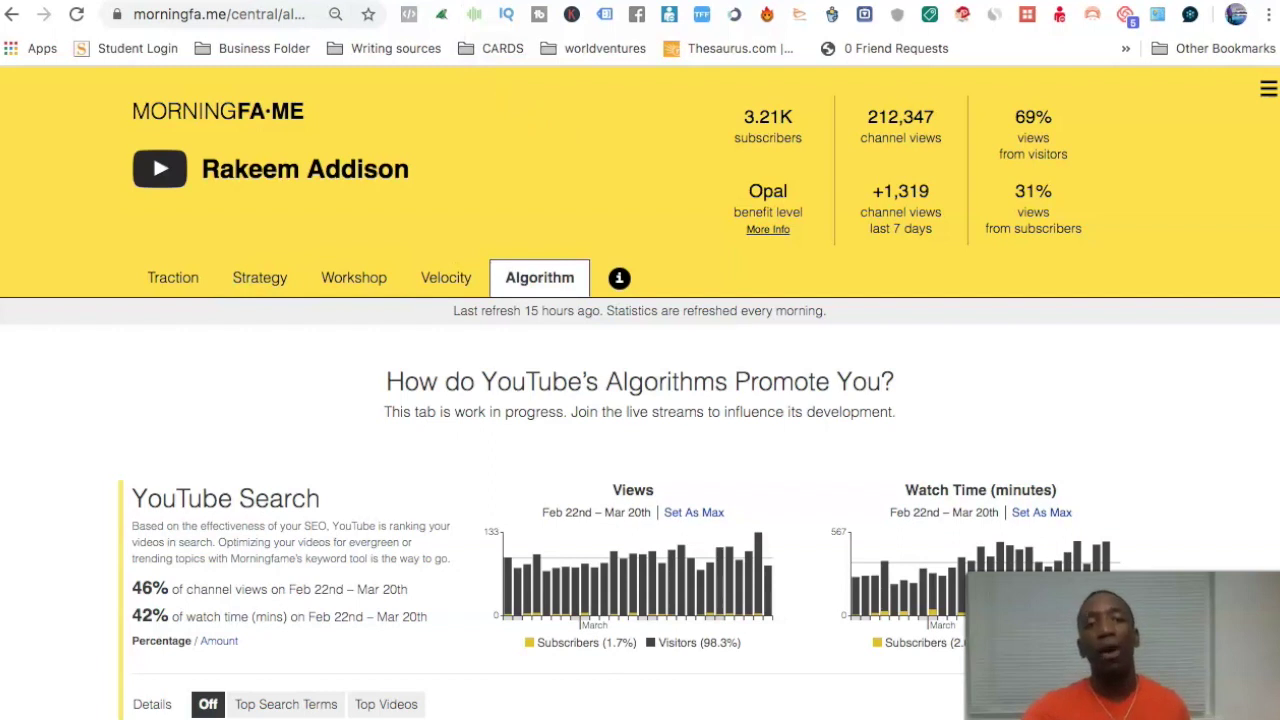
Step: Open the Keyword Research tool at its Choose a Video Topic step
key(ctrl+Tab)
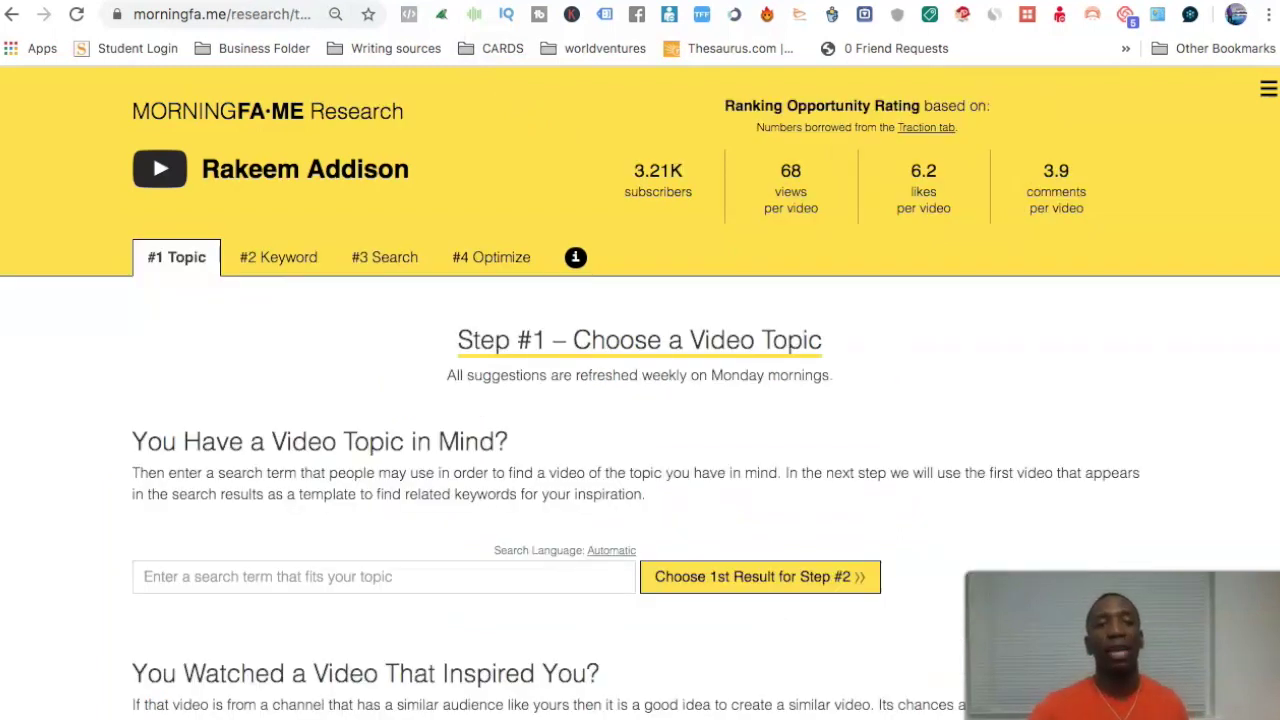
key(ctrl+shift+Tab)
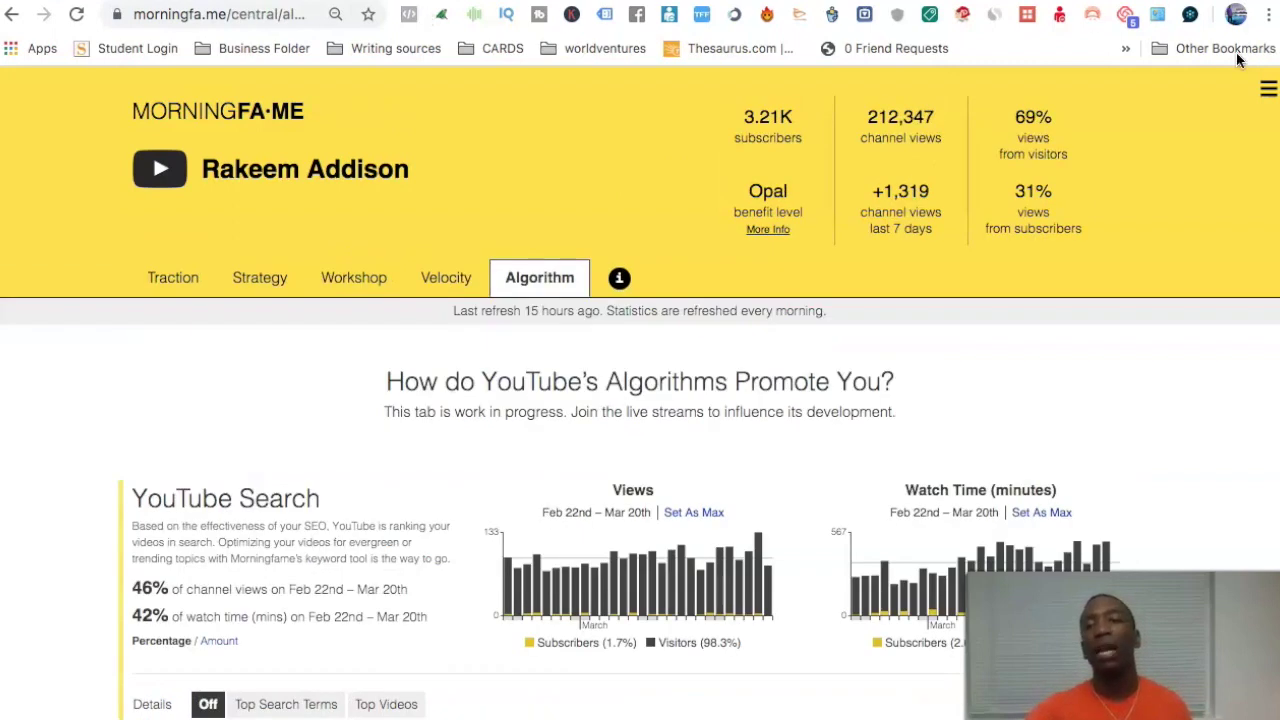
click(1268, 89)
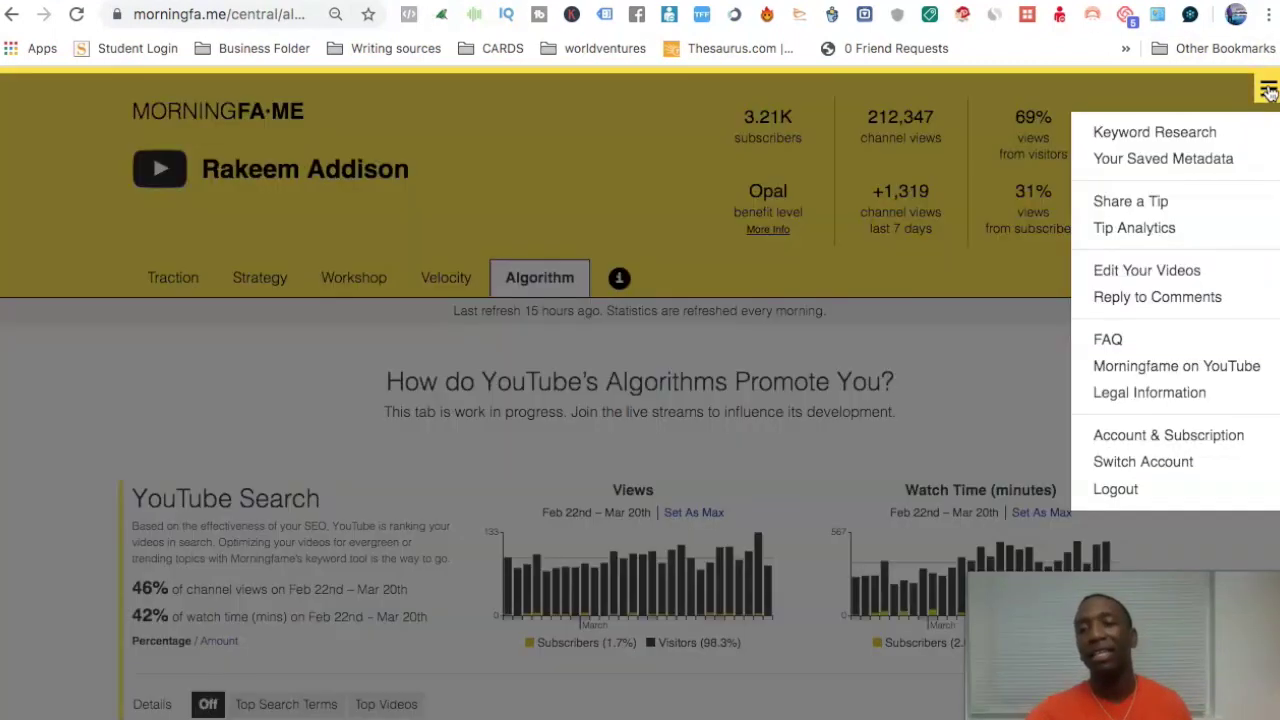
click(1171, 144)
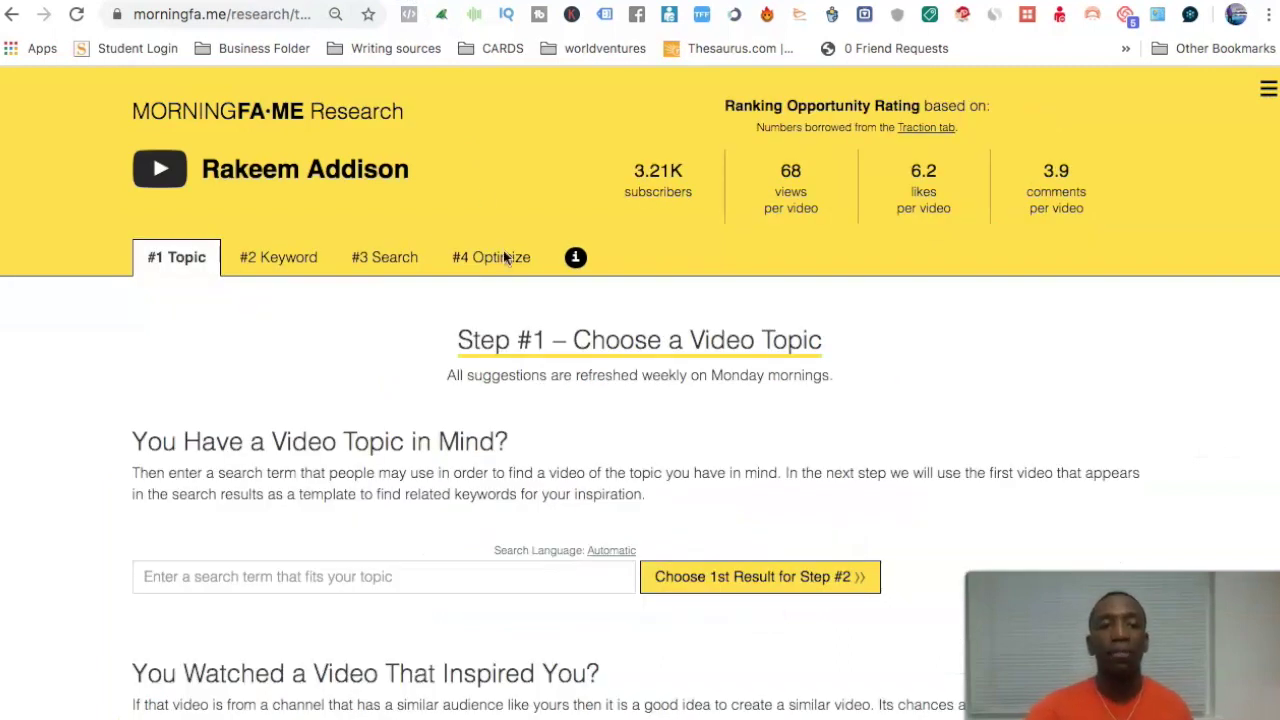
scroll(512, 274, down, 1)
scroll(512, 274, up, 1)
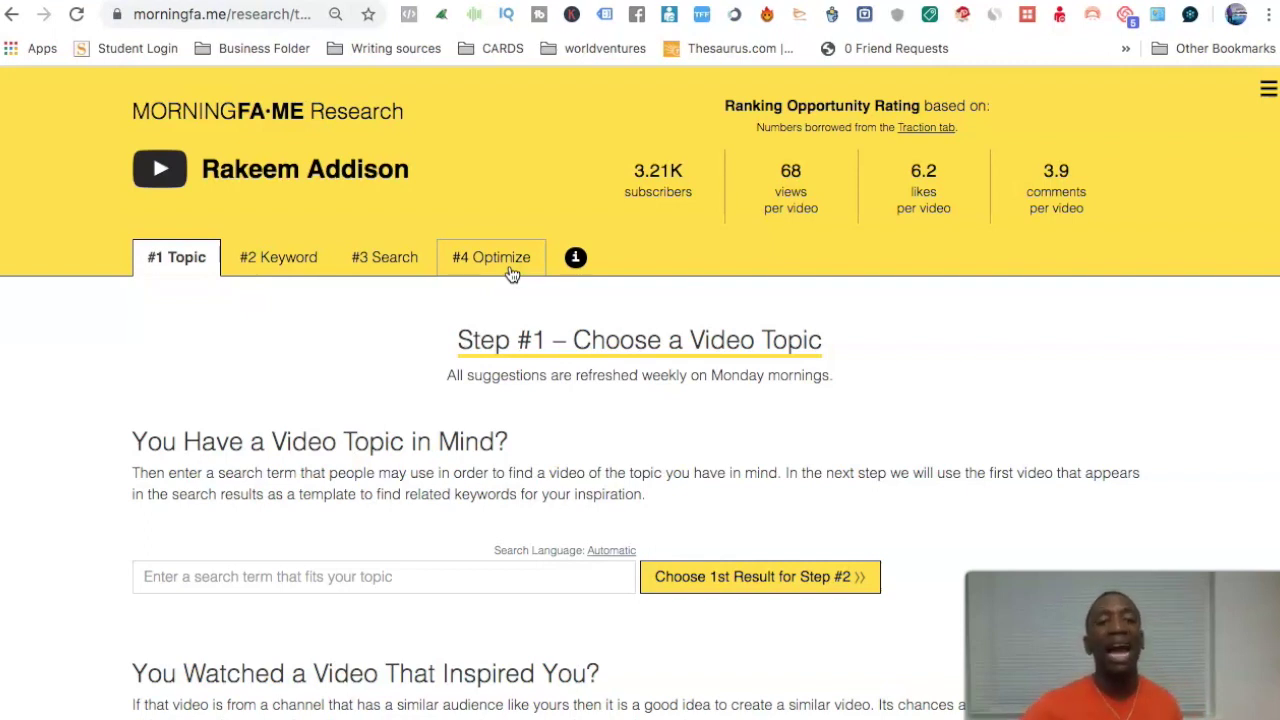
Step: View the Search step for "morningfame review 2020", and open the Optimize step at the video's title and relevance score
click(381, 261)
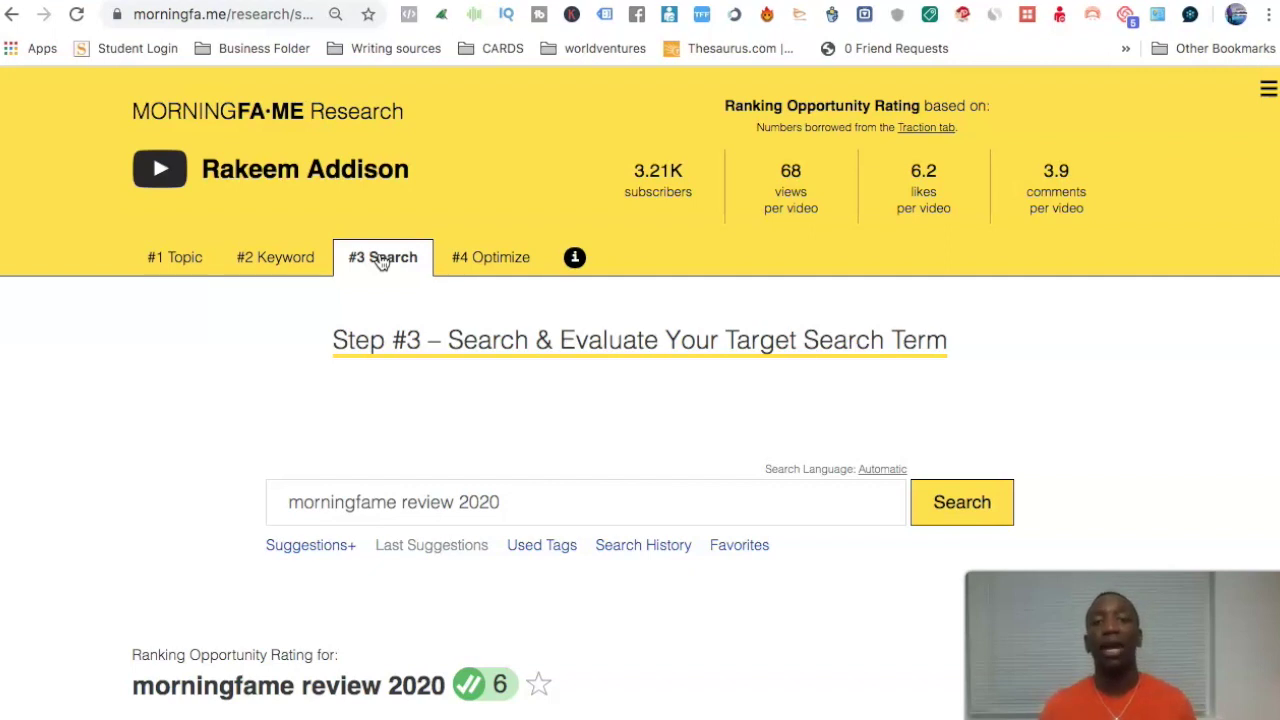
click(499, 256)
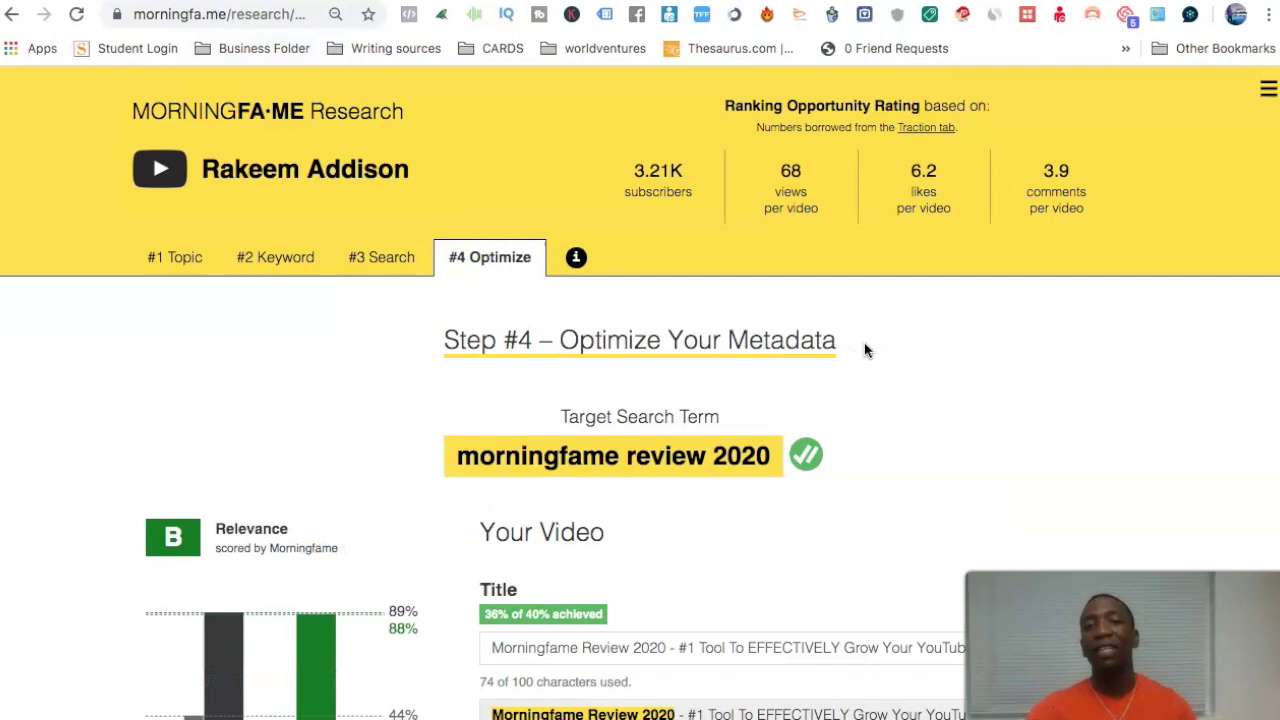
scroll(866, 349, down, 4)
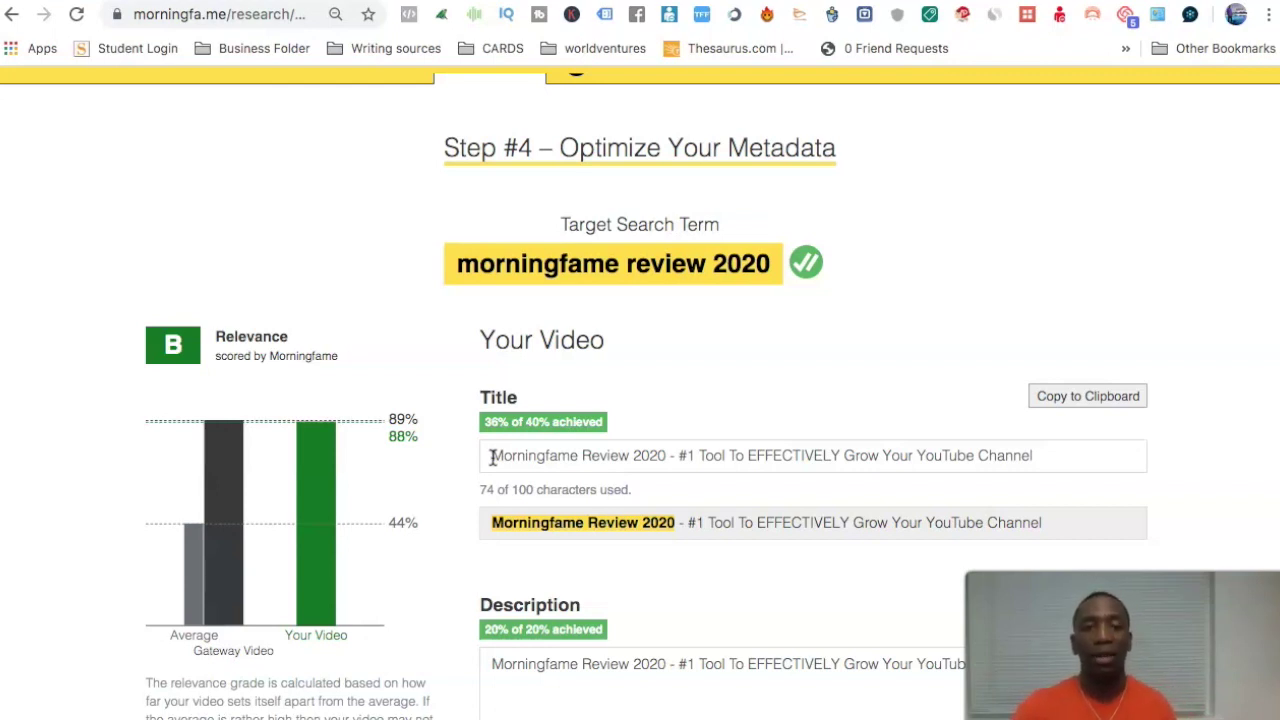
scroll(636, 310, down, 1)
scroll(637, 313, down, 1)
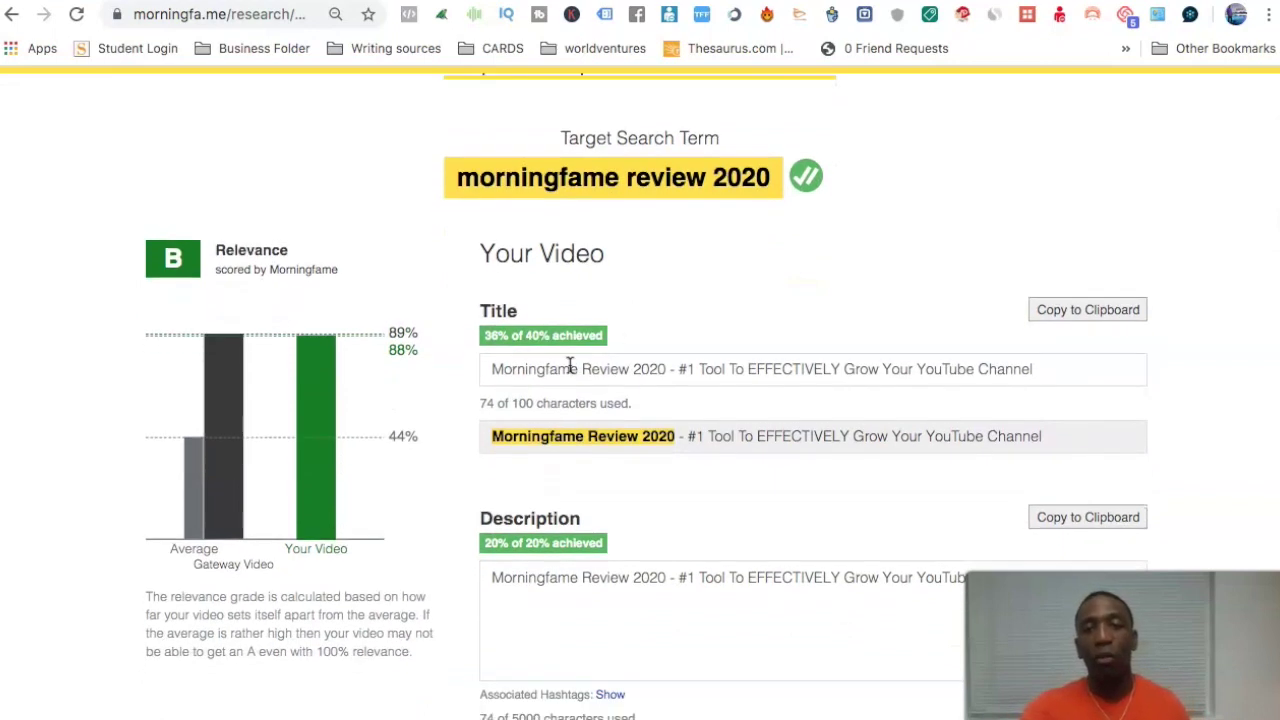
Step: Highlight the title's target keyword "Morningfame Review 2020" and its hook "#1 Tool To EFFECTIVELY Grow Your YouTube Channel" in turn
drag(492, 368, 664, 369)
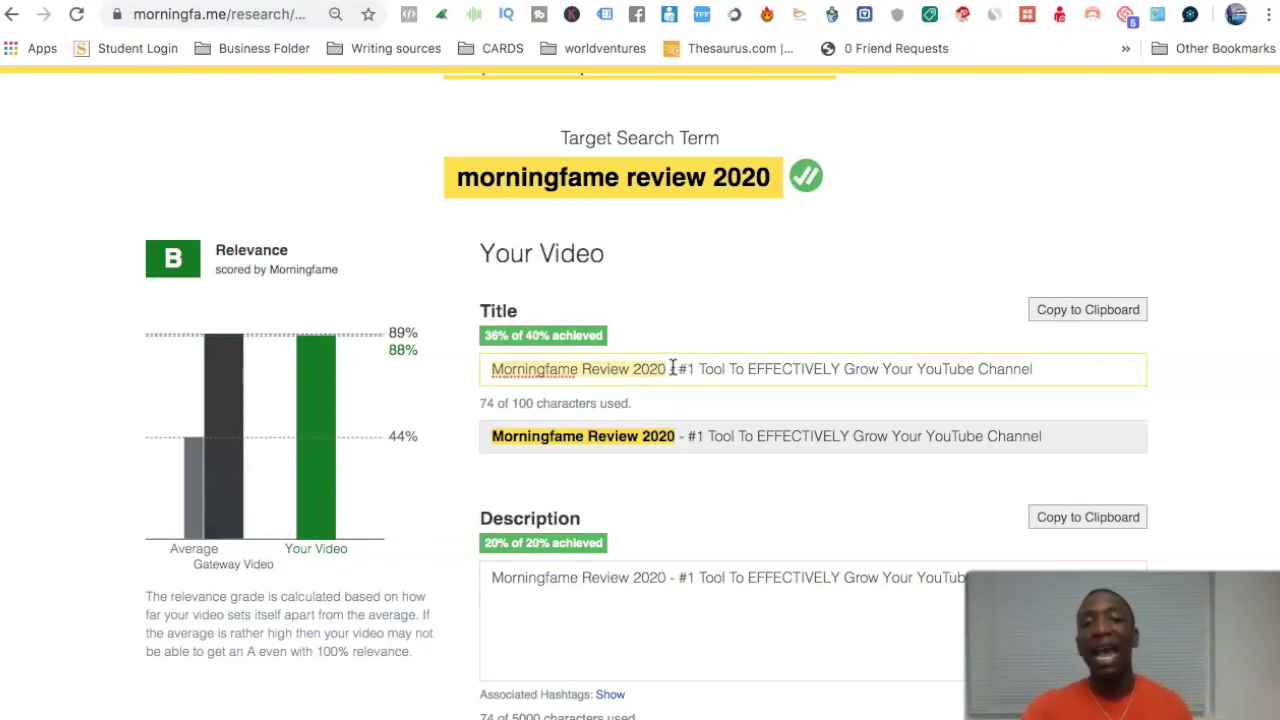
drag(677, 369, 1034, 371)
click(790, 318)
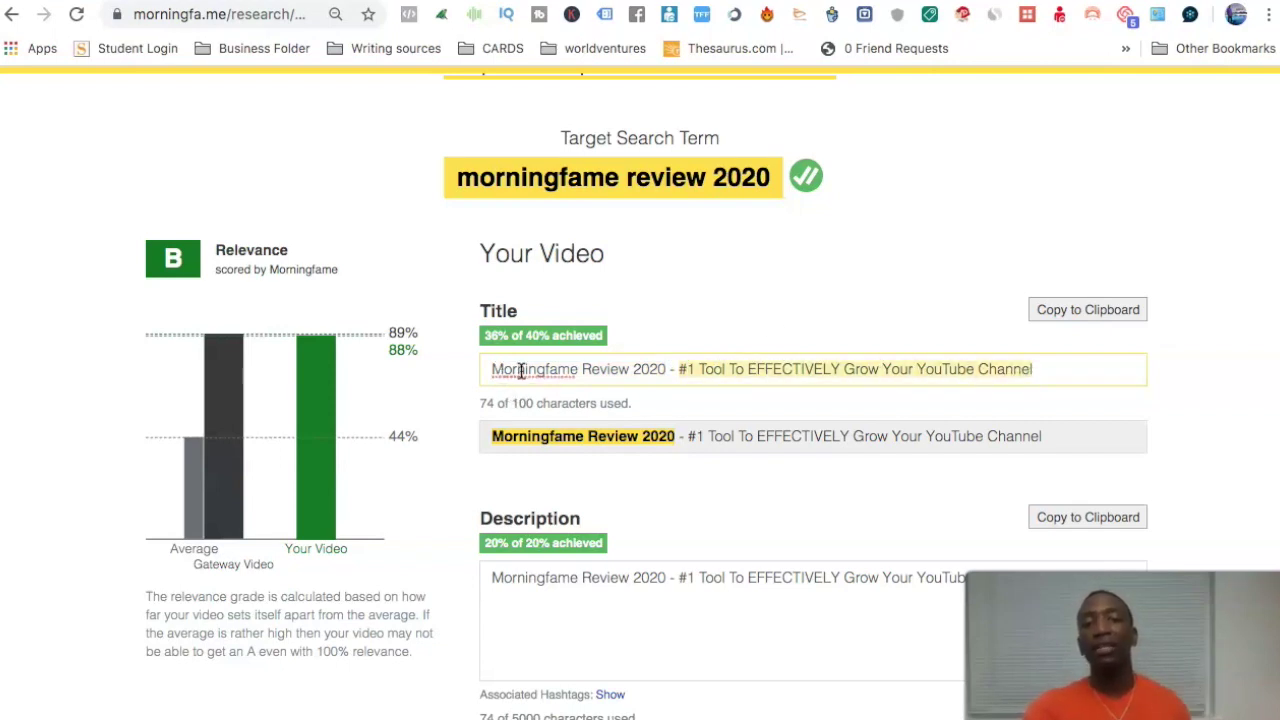
drag(490, 369, 666, 369)
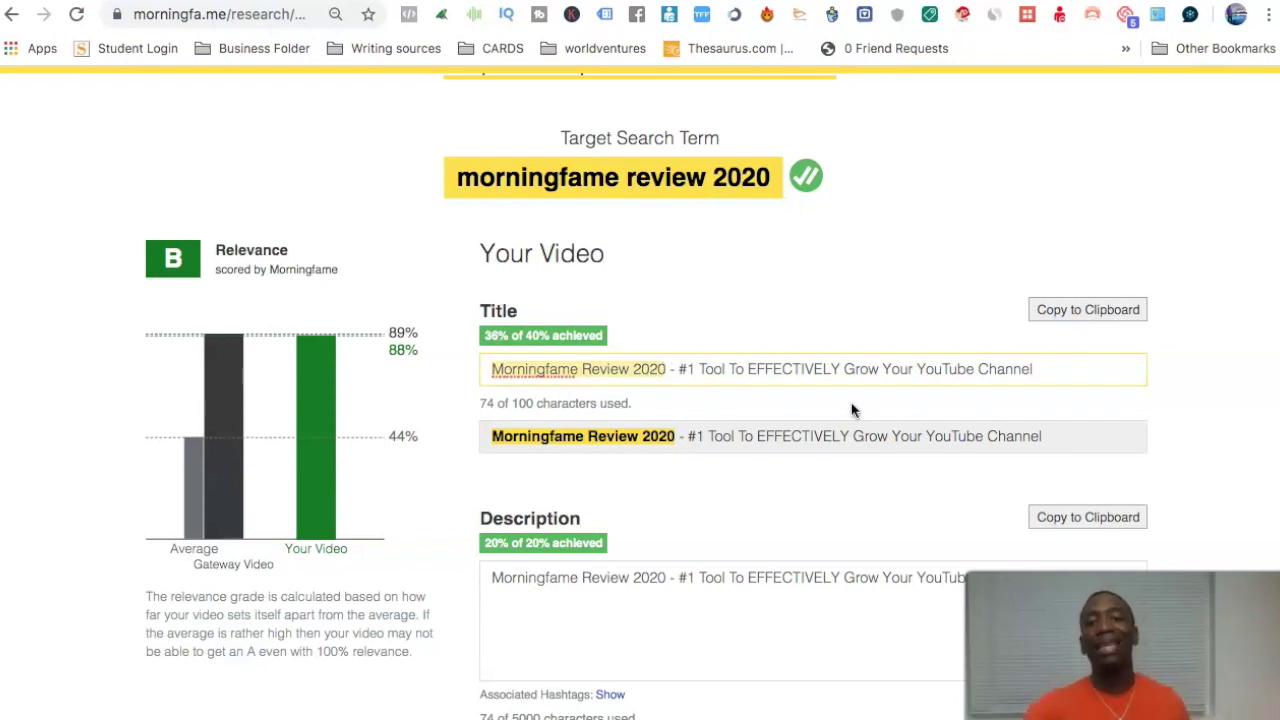
drag(677, 369, 1042, 394)
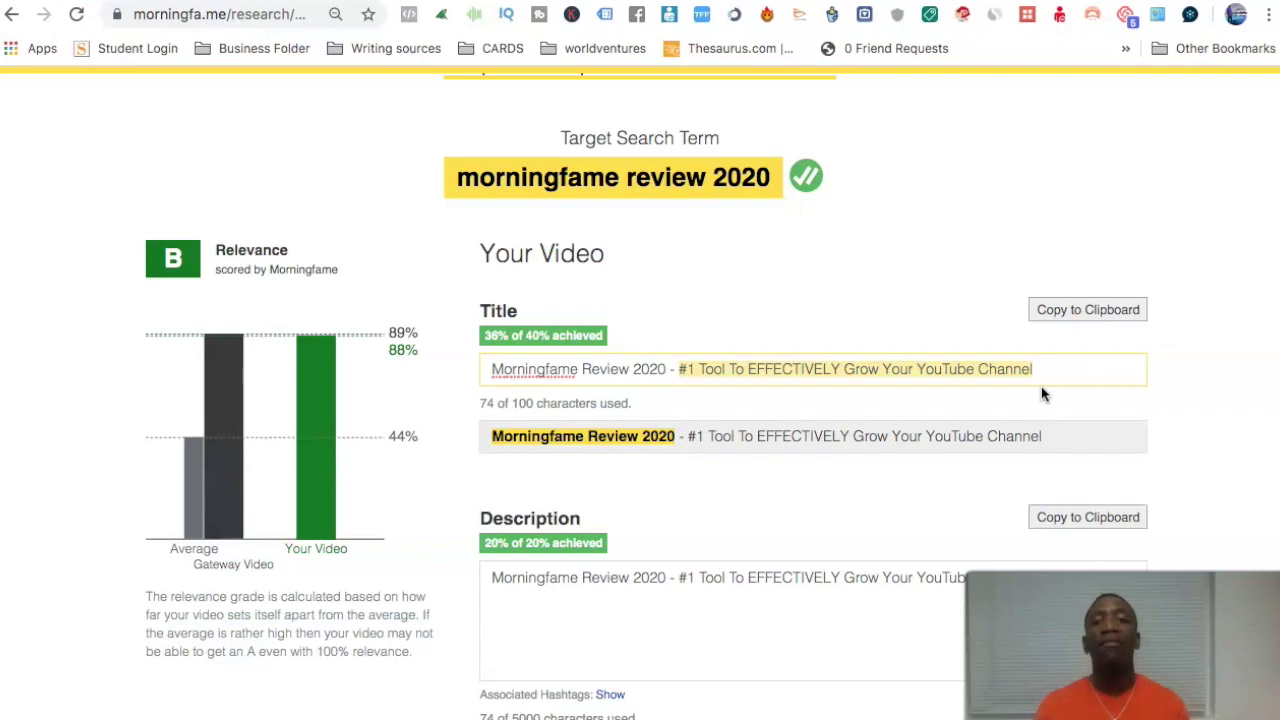
Step: Copy the optimized title to the clipboard, and select the matching description text to review it
click(1110, 312)
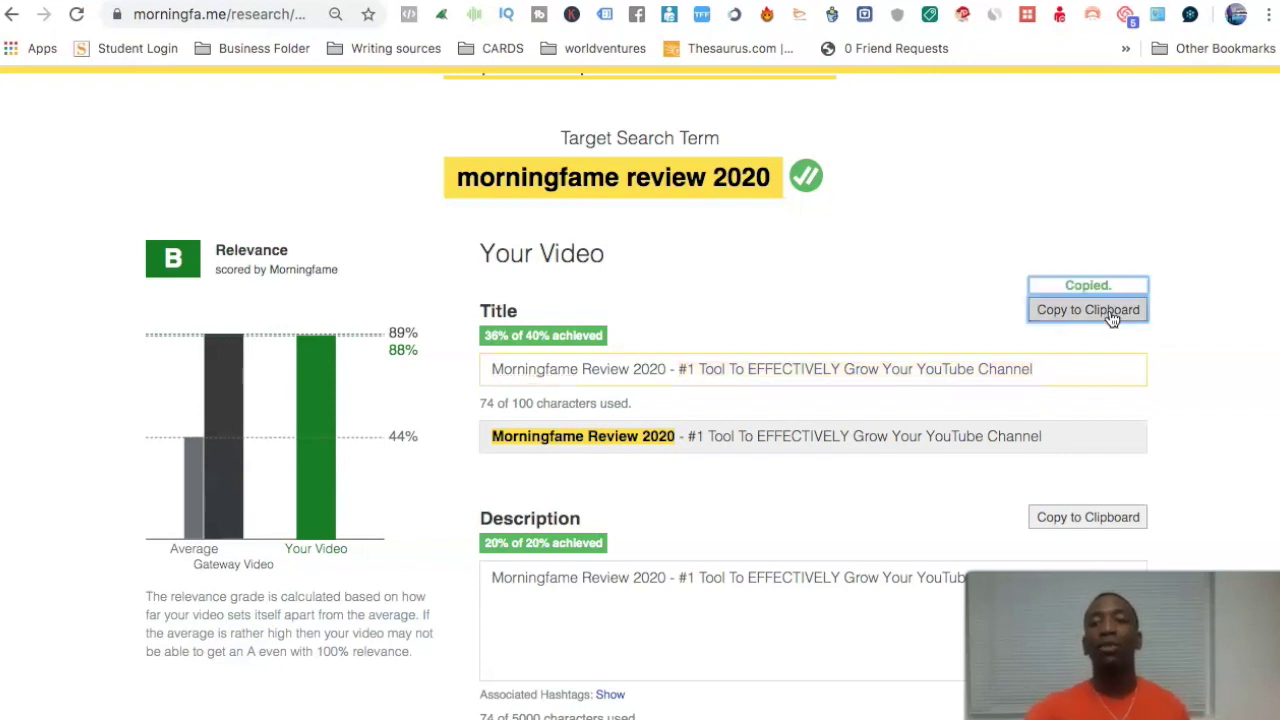
click(651, 579)
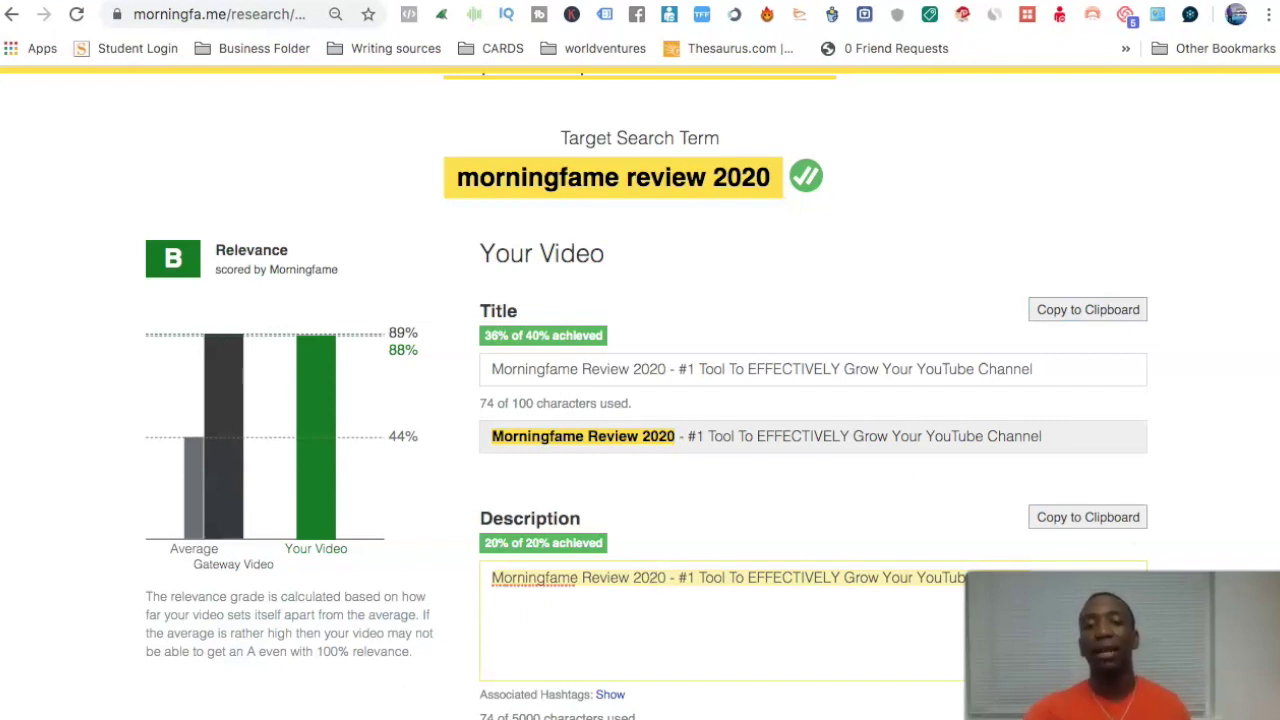
scroll(1217, 520, down, 5)
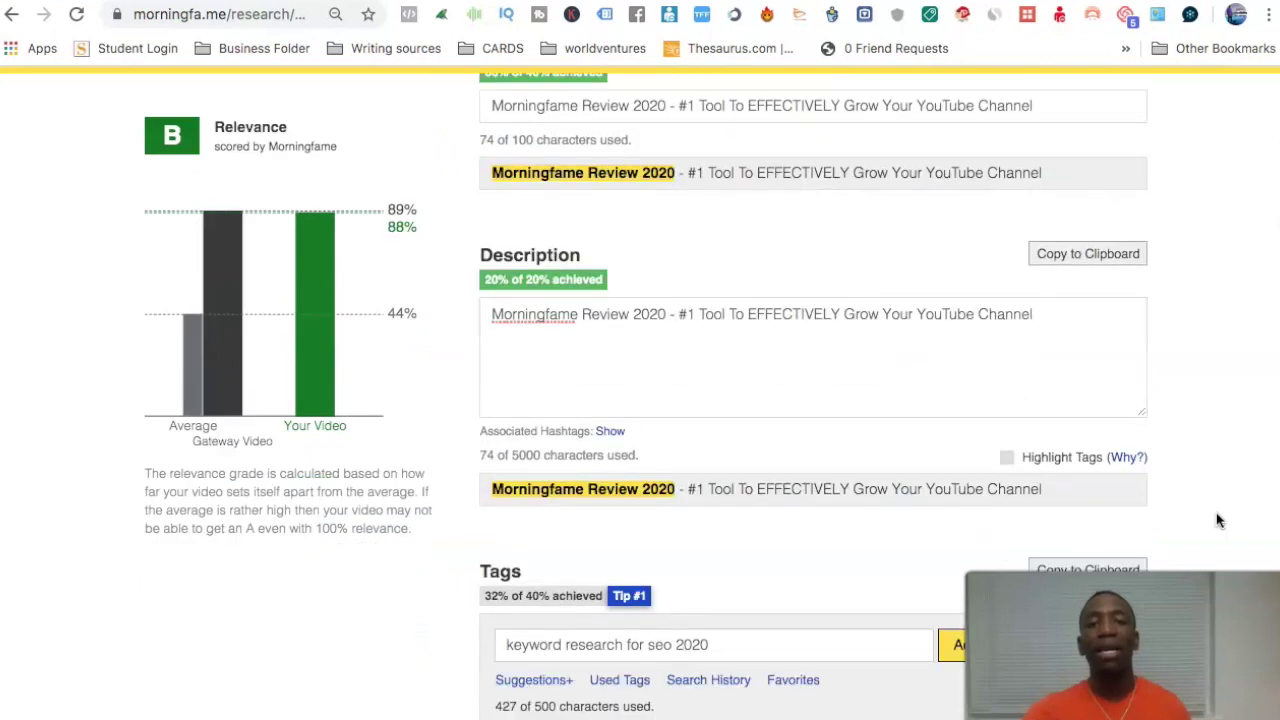
Step: Add a new paragraph to the video description starting "In this video I am going to give you a comprehensive"
scroll(1217, 520, down, 3)
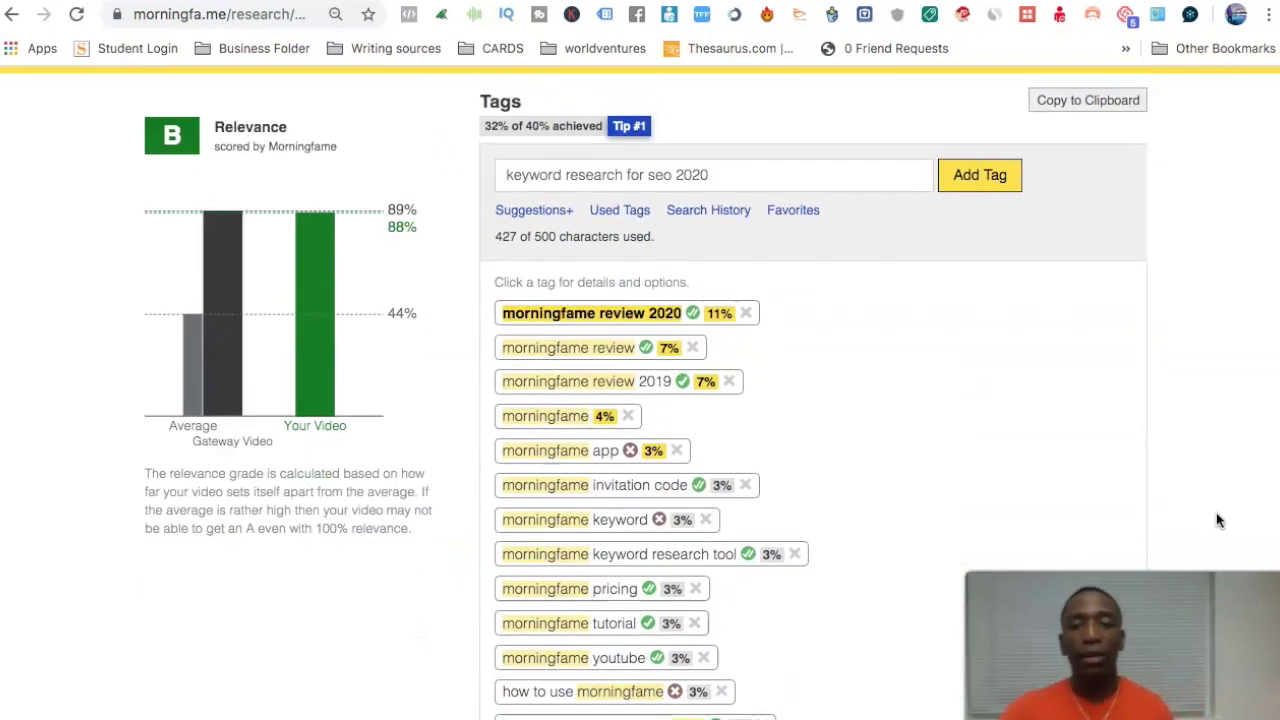
scroll(1217, 520, up, 3)
scroll(1217, 520, up, 2)
click(833, 298)
key(Return)
key(Return)
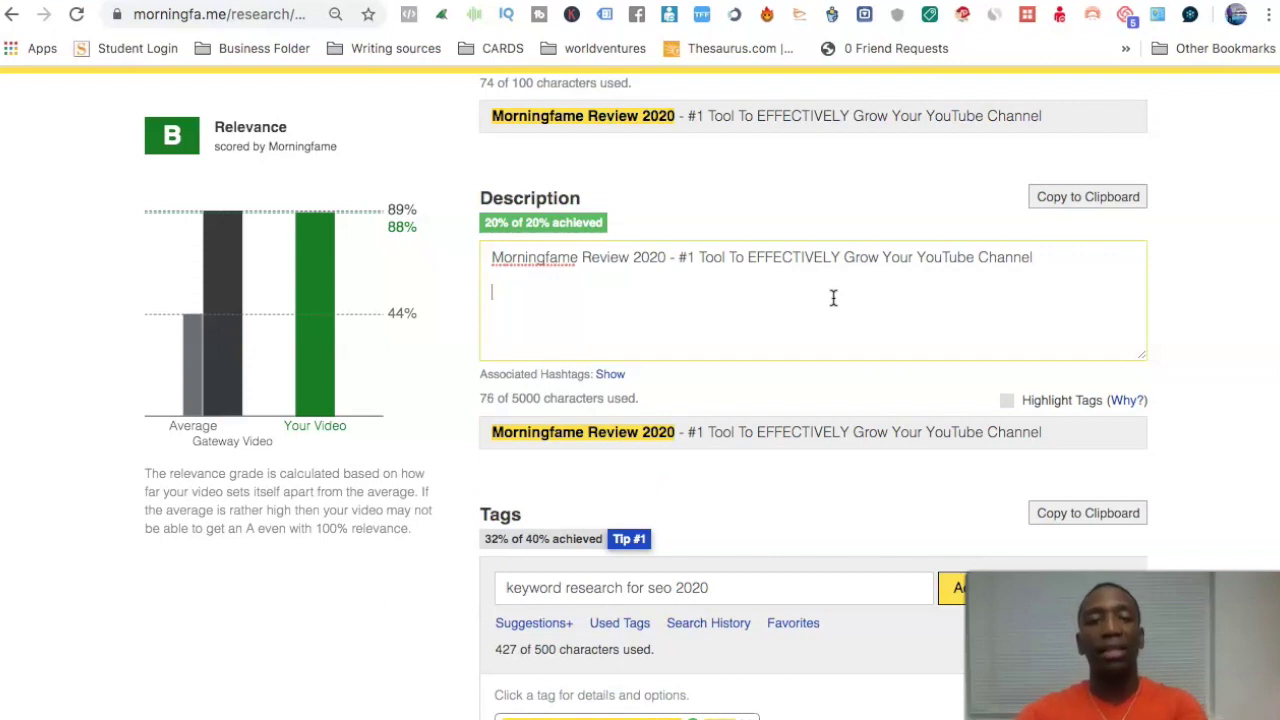
text(In this v)
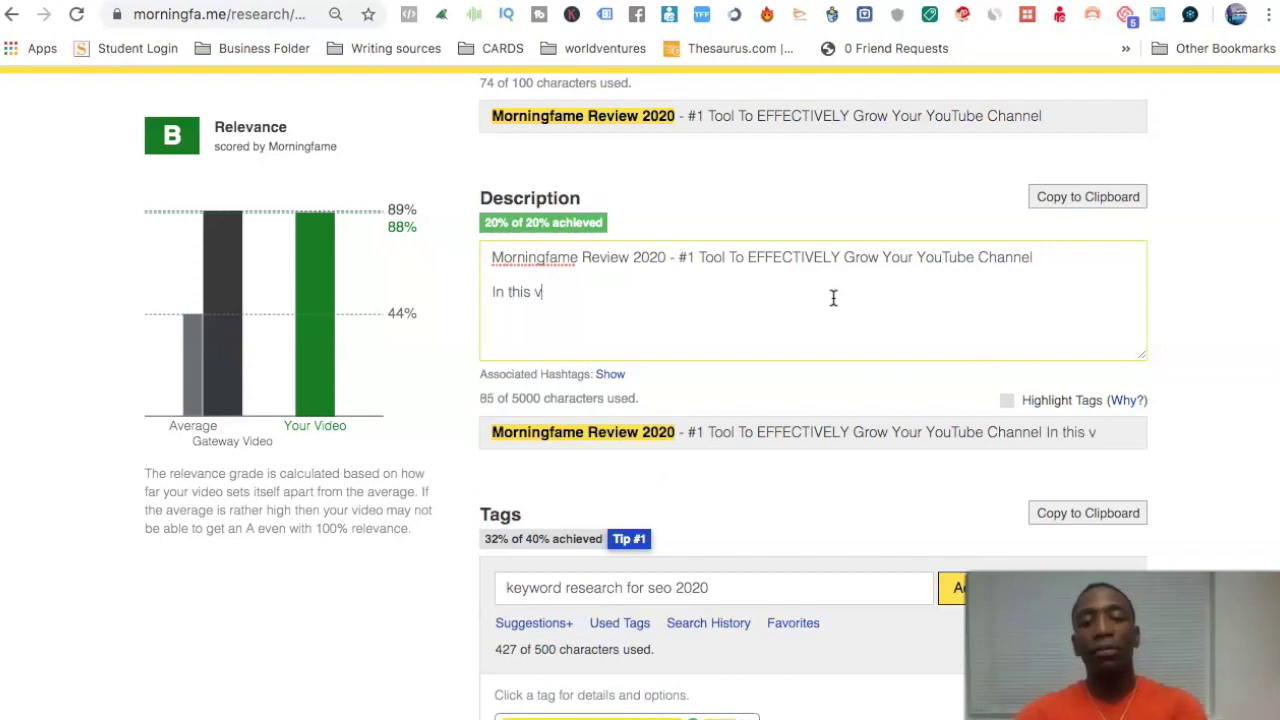
text(ideo I am going t)
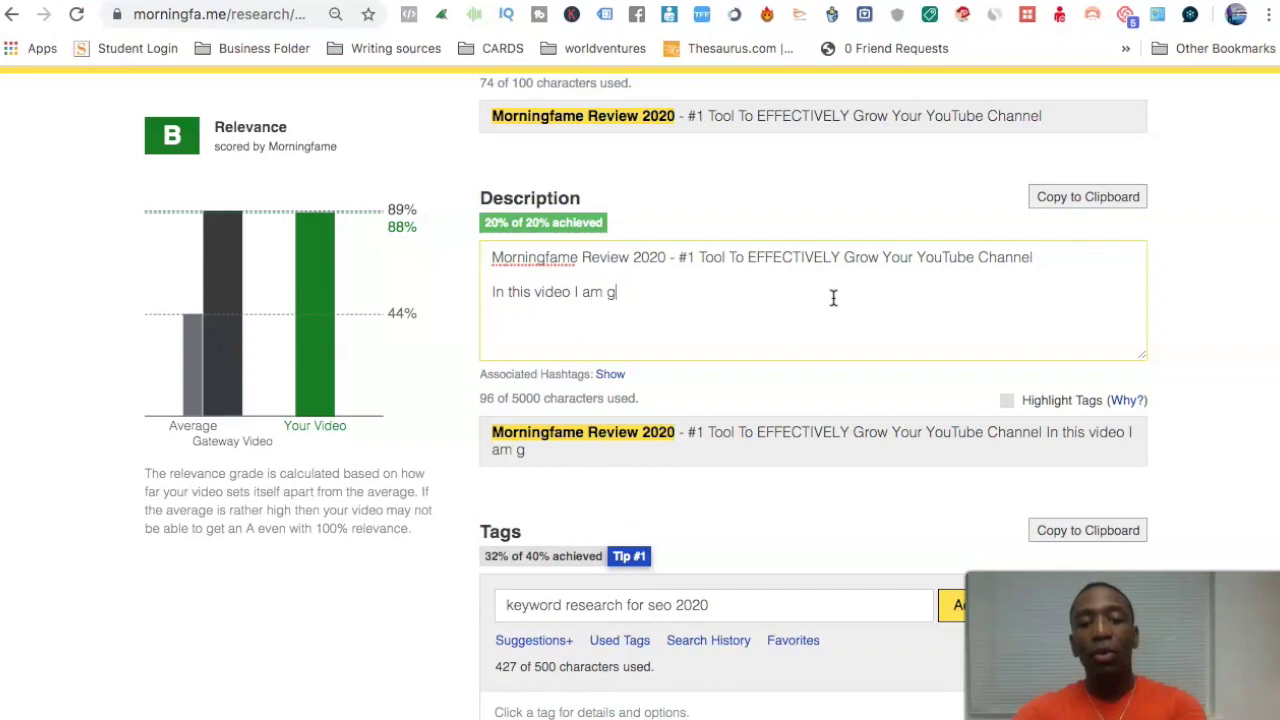
text(xplaing)
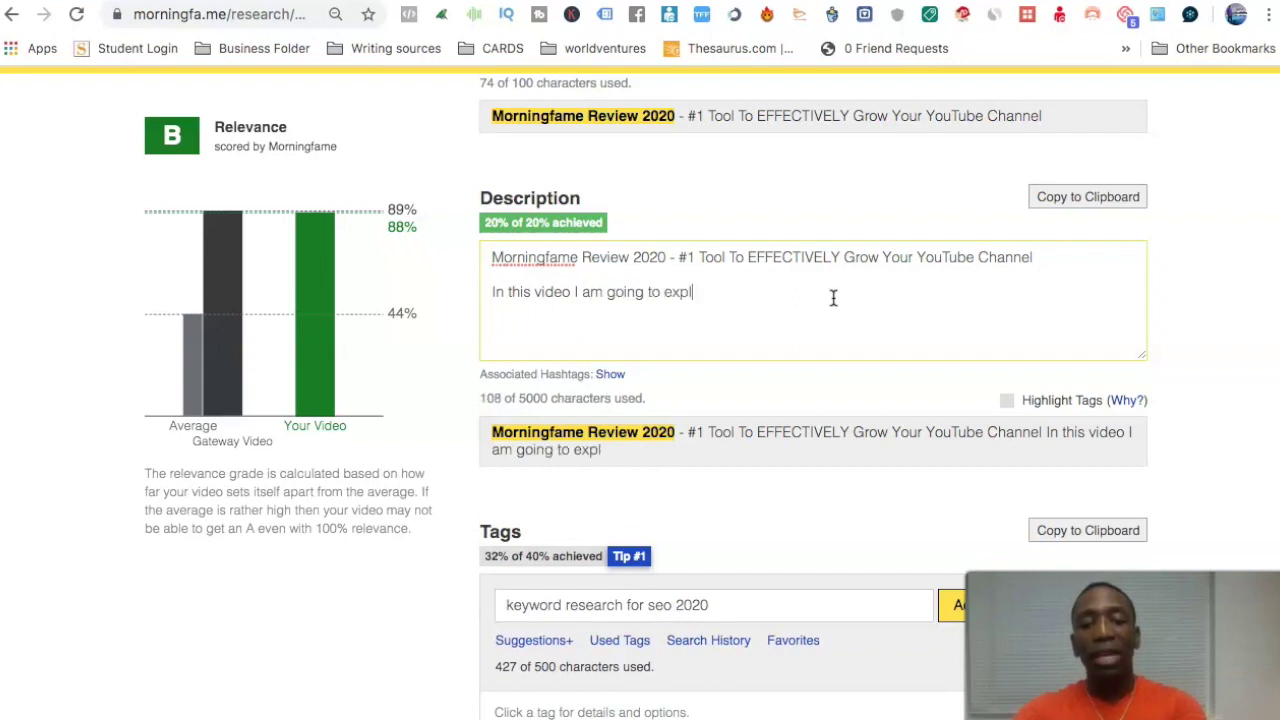
key(BackSpace)
key(BackSpace)
key(BackSpace)
key(BackSpace)
key(BackSpace)
key(BackSpace)
key(BackSpace)
key(BackSpace)
text(giv)
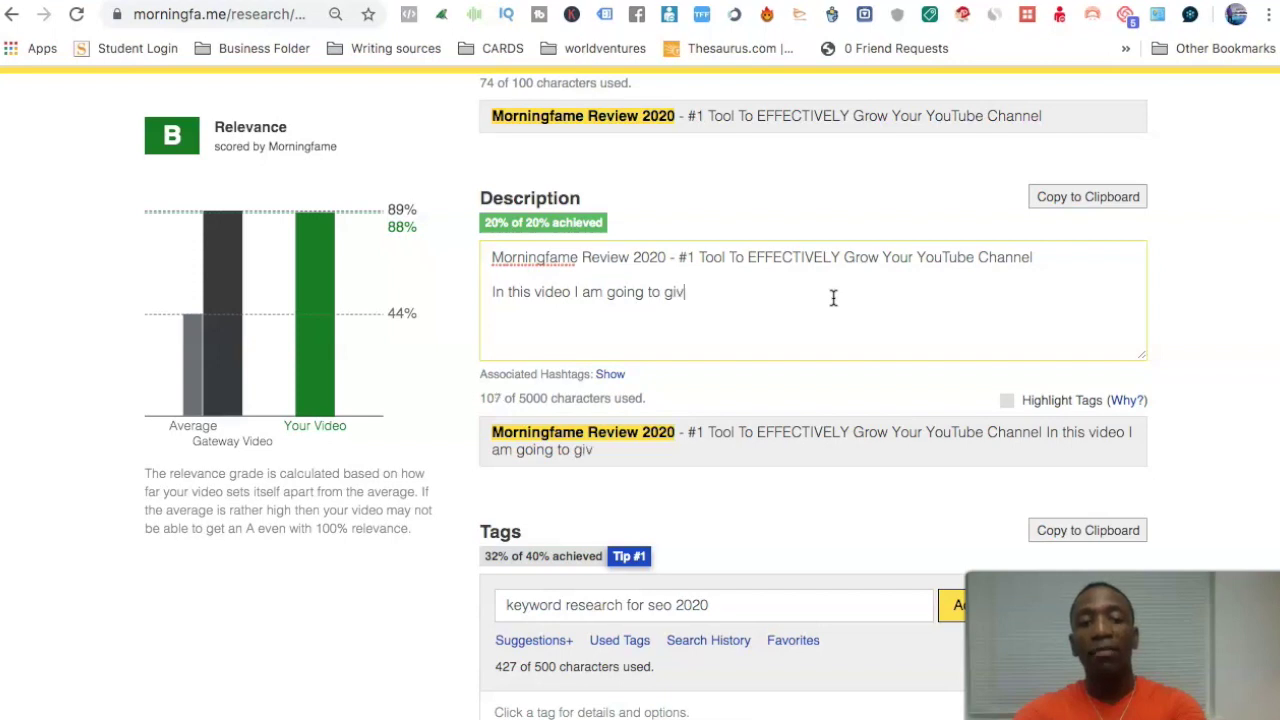
text(e you a com)
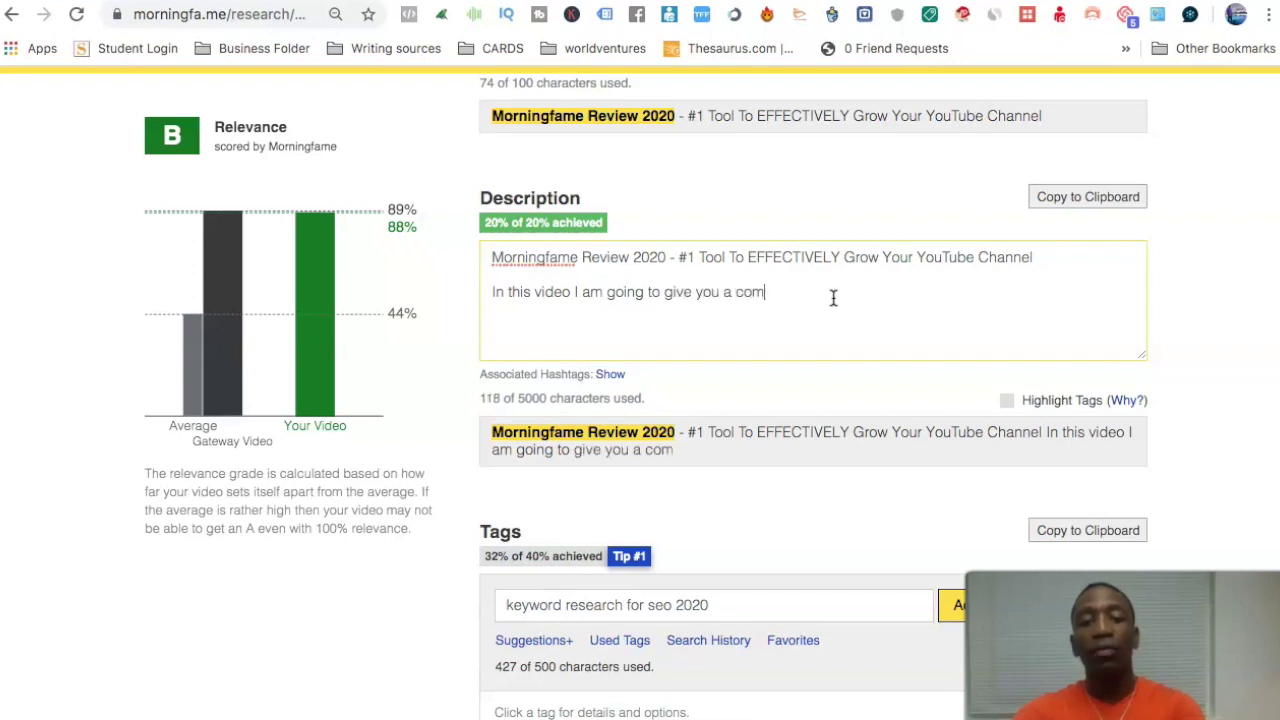
text(prehensive )
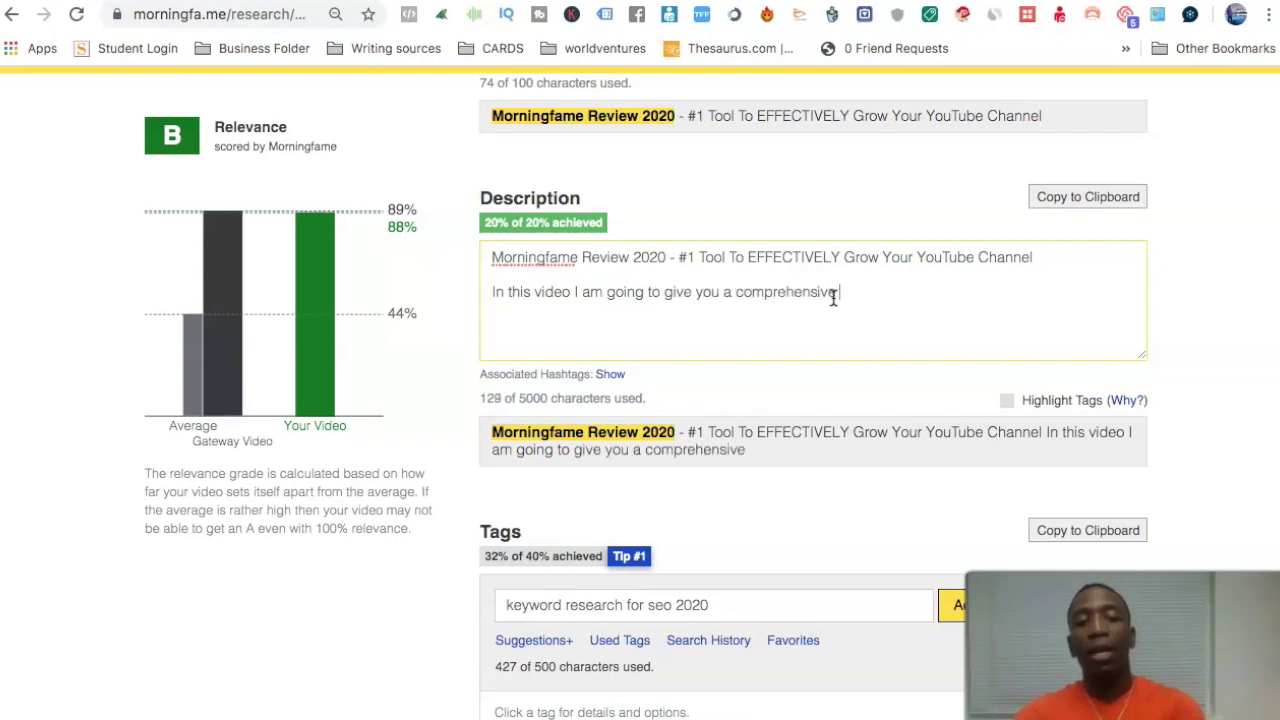
Step: Continue the description's sentence with "review on the morningfame platform"
text(review on morning)
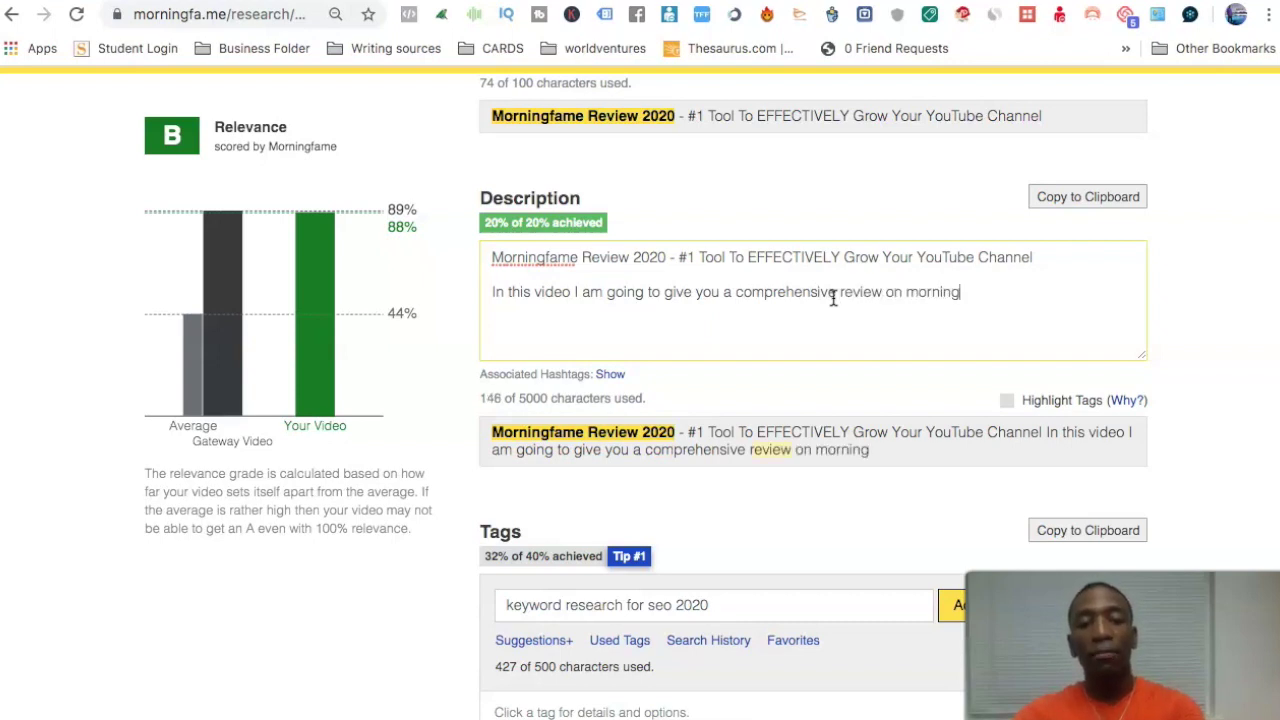
text(fame)
key(BackSpace)
key(BackSpace)
key(BackSpace)
key(BackSpace)
key(BackSpace)
key(BackSpace)
key(BackSpace)
key(BackSpace)
key(BackSpace)
key(BackSpace)
key(BackSpace)
key(BackSpace)
key(BackSpace)
text(the mor)
key(BackSpace)
text(ningfame)
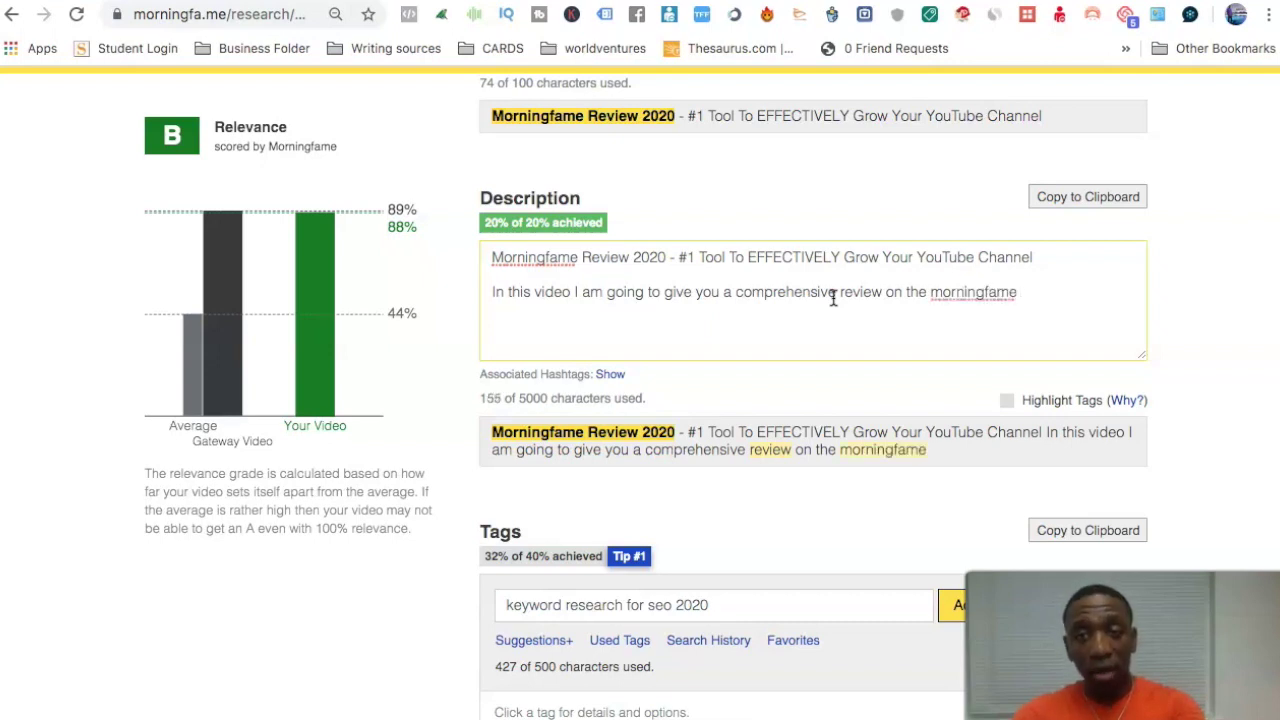
text( p)
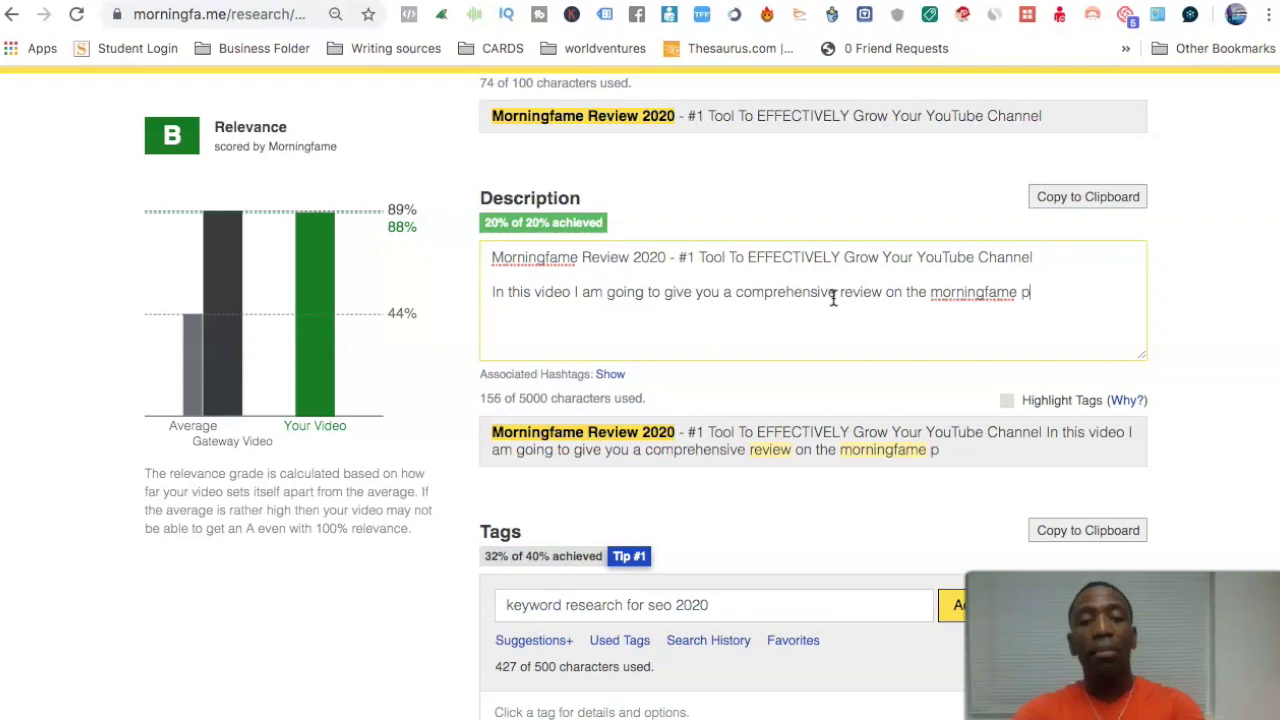
text(latform who)
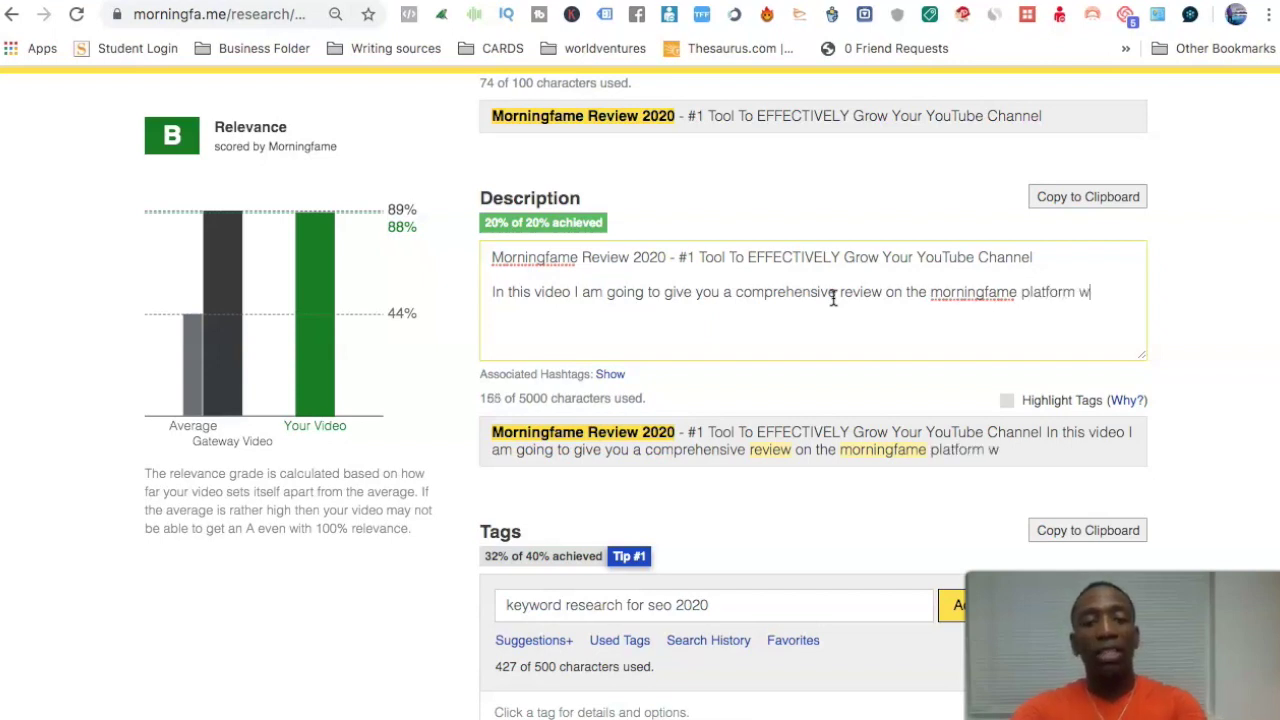
Step: Extend the description's sentence with "which is very beneficial if you ever you want to effectively"
key(BackSpace)
key(BackSpace)
text(hic)
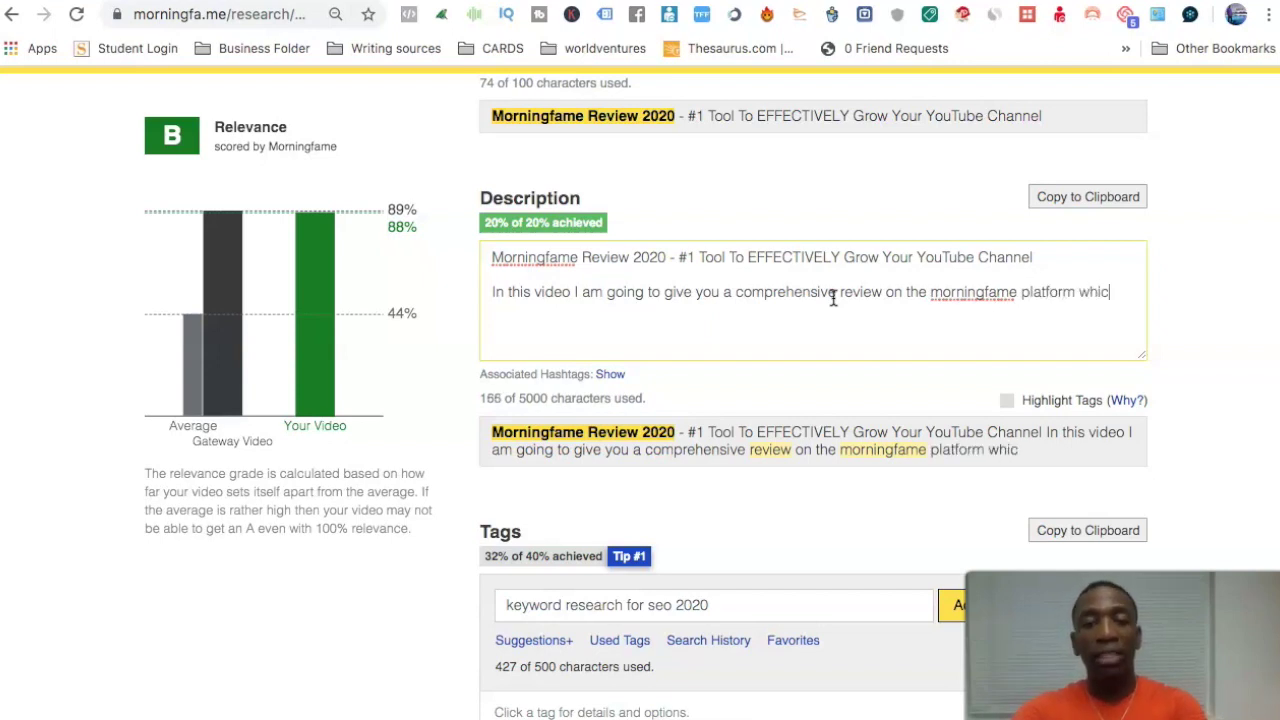
text(h is very )
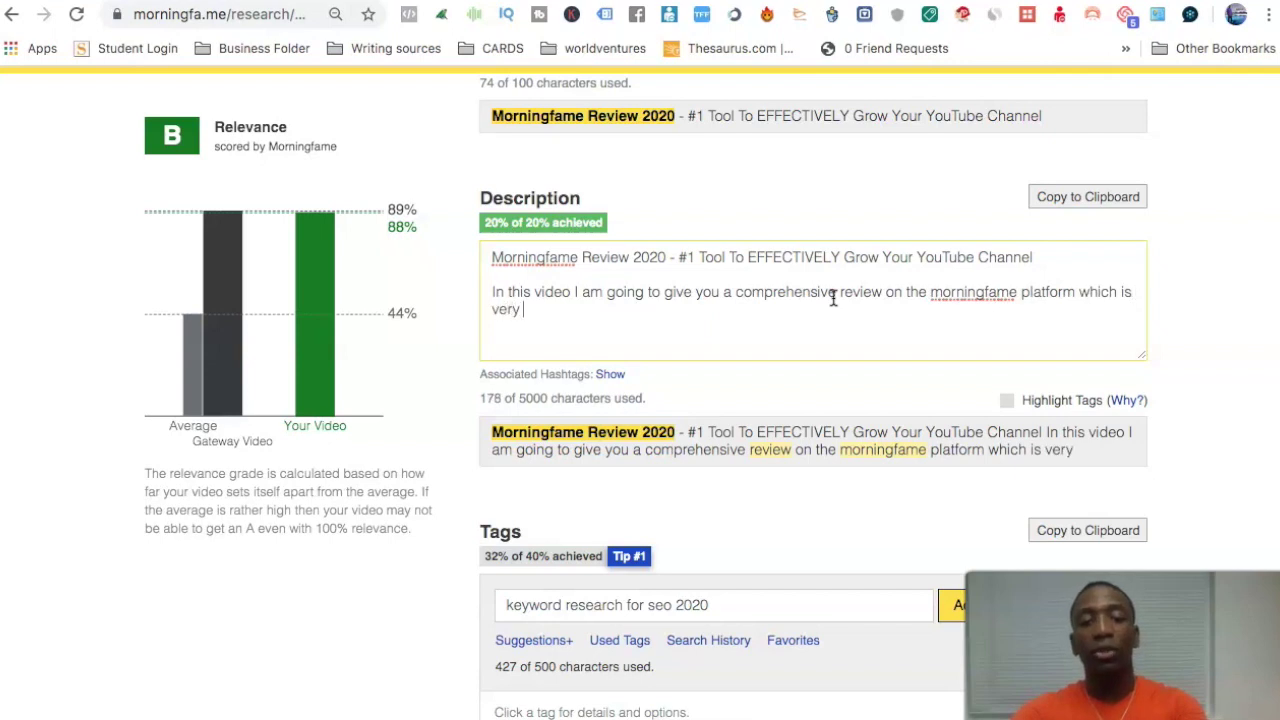
text(beneficial )
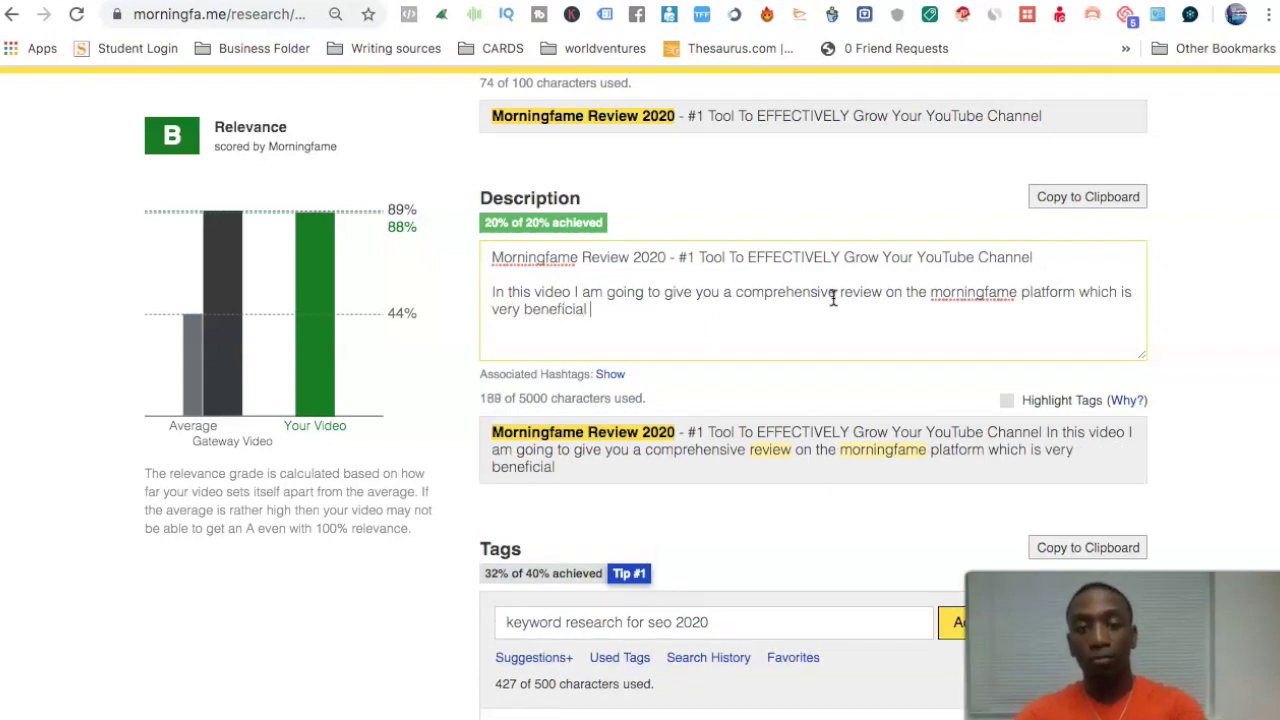
text(if you)
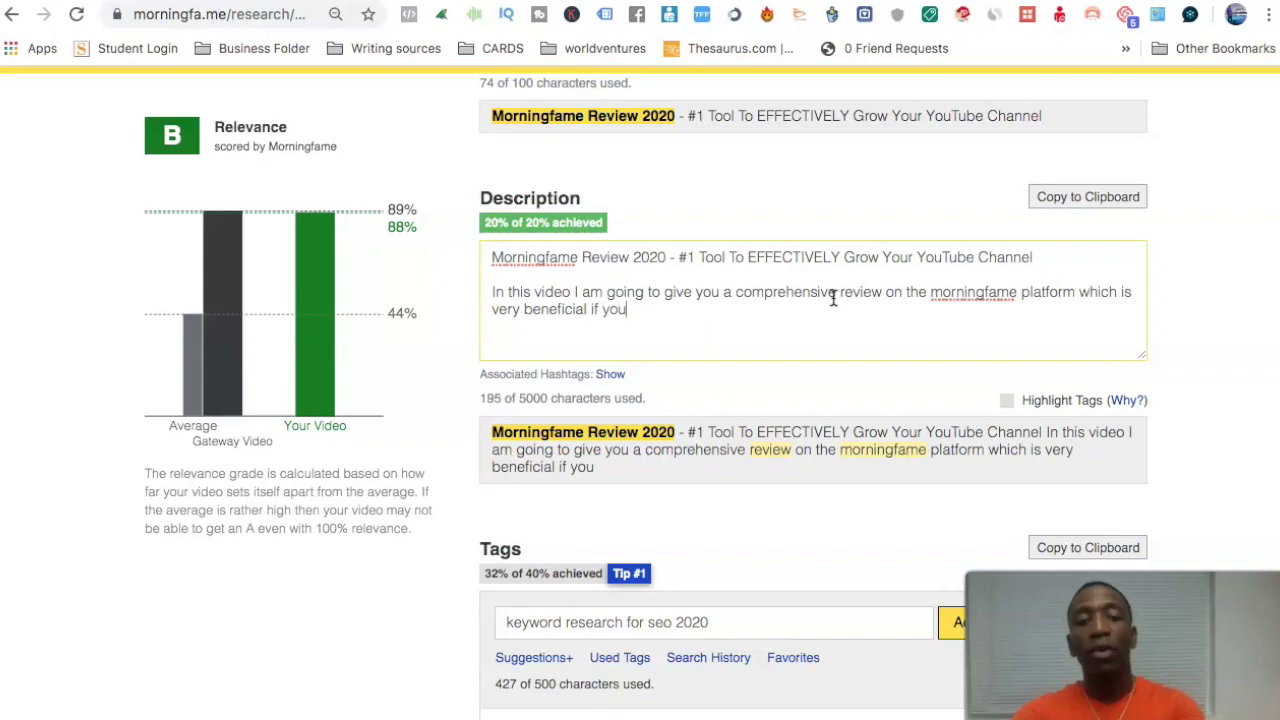
text( ever youy)
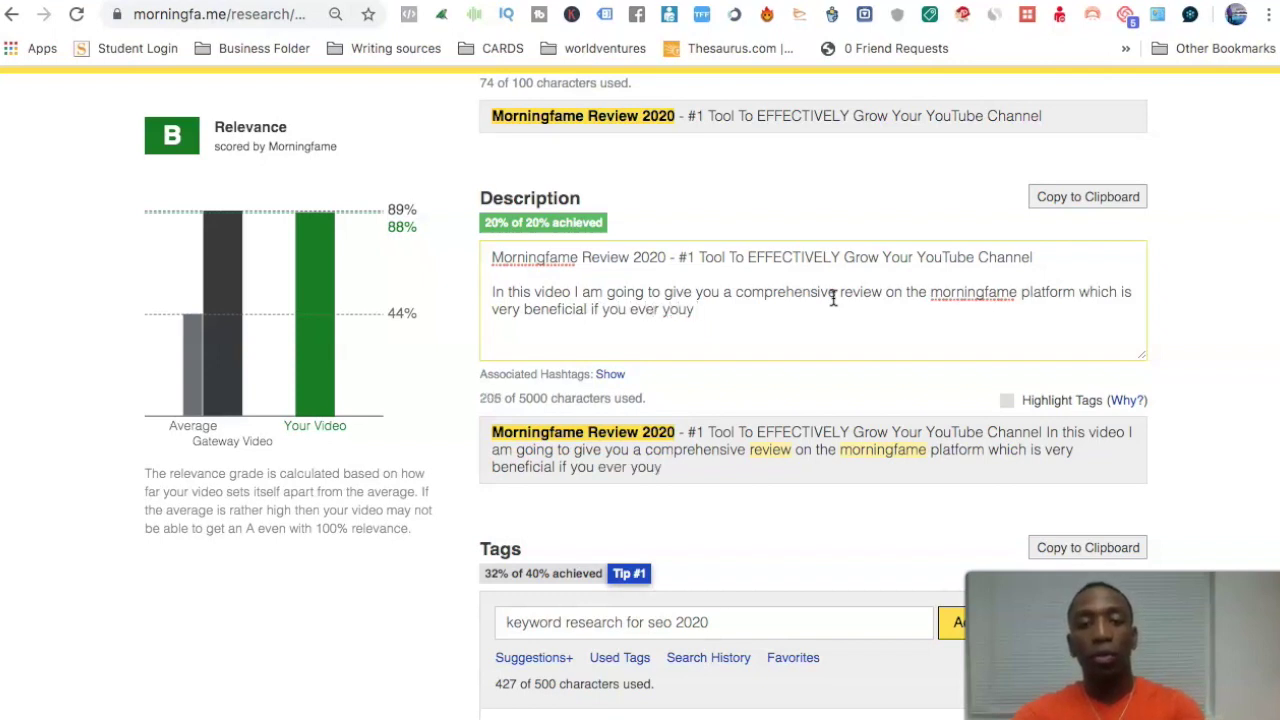
key(BackSpace)
text(want)
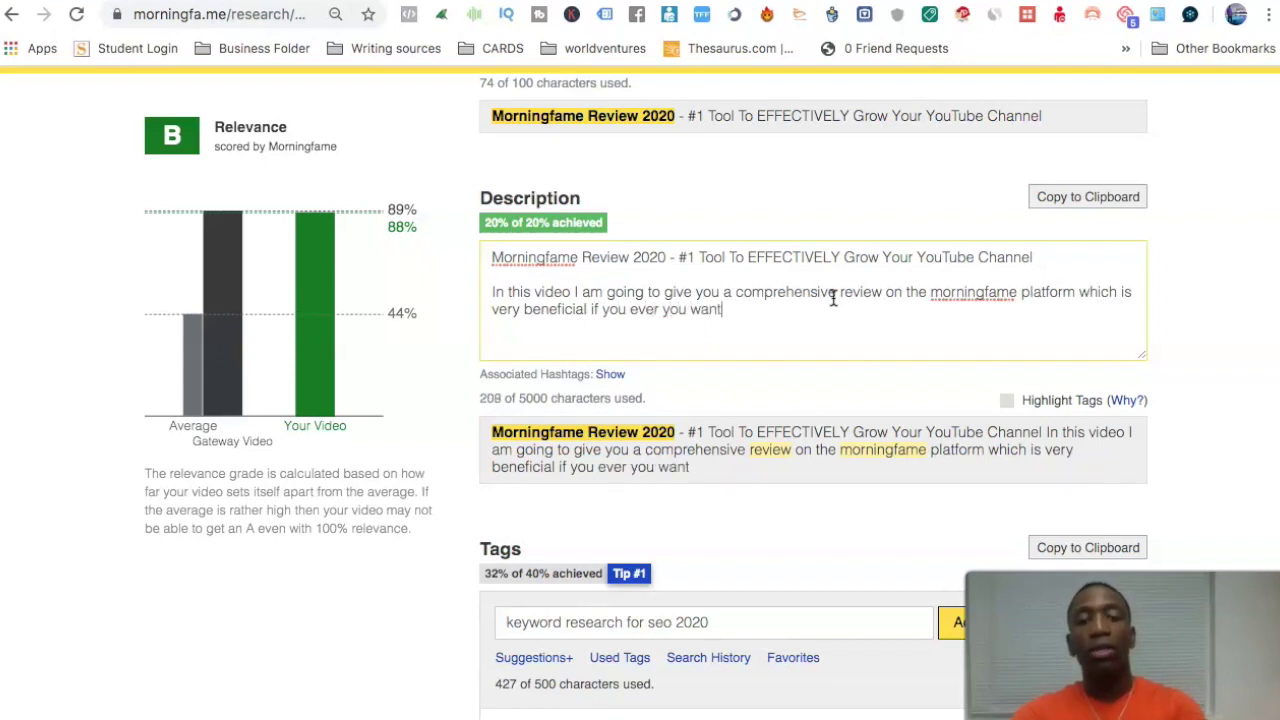
text( to effectively)
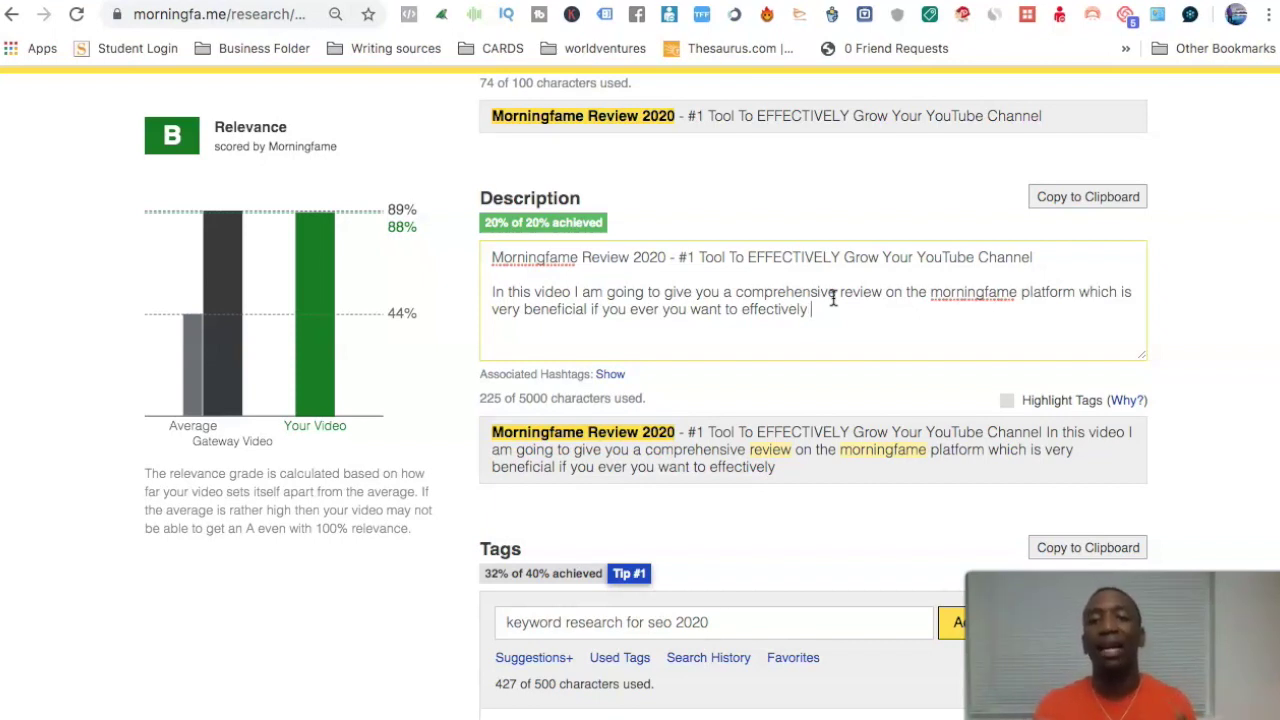
Step: Examine the tags and their relevance percentages, the thumbnails of the ranking videos, and the video's title and description
scroll(866, 329, down, 3)
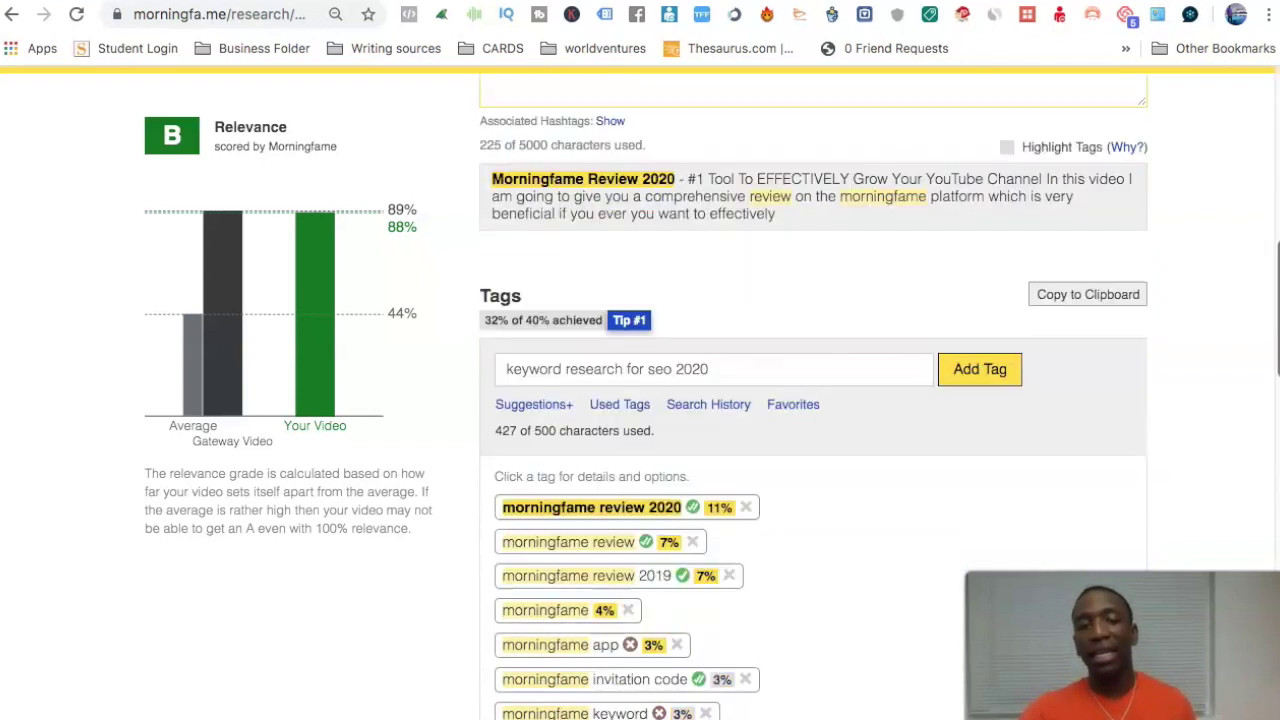
scroll(740, 458, down, 3)
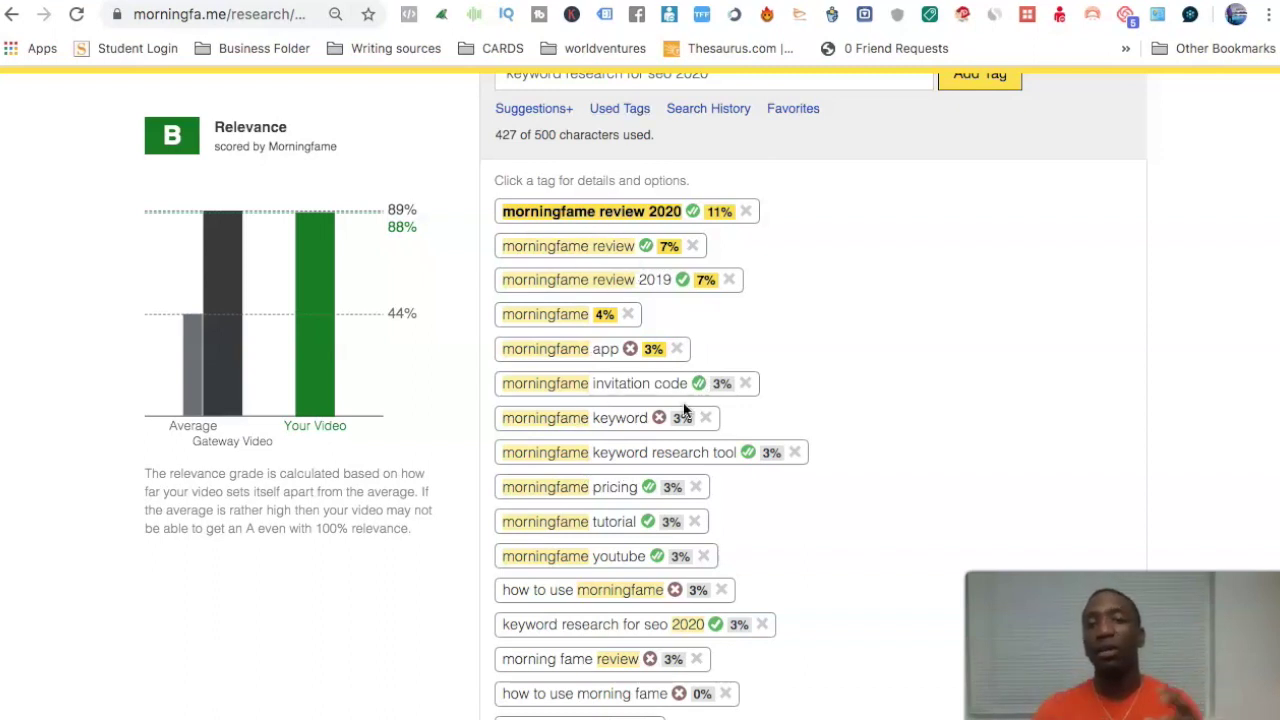
scroll(1245, 302, up, 3)
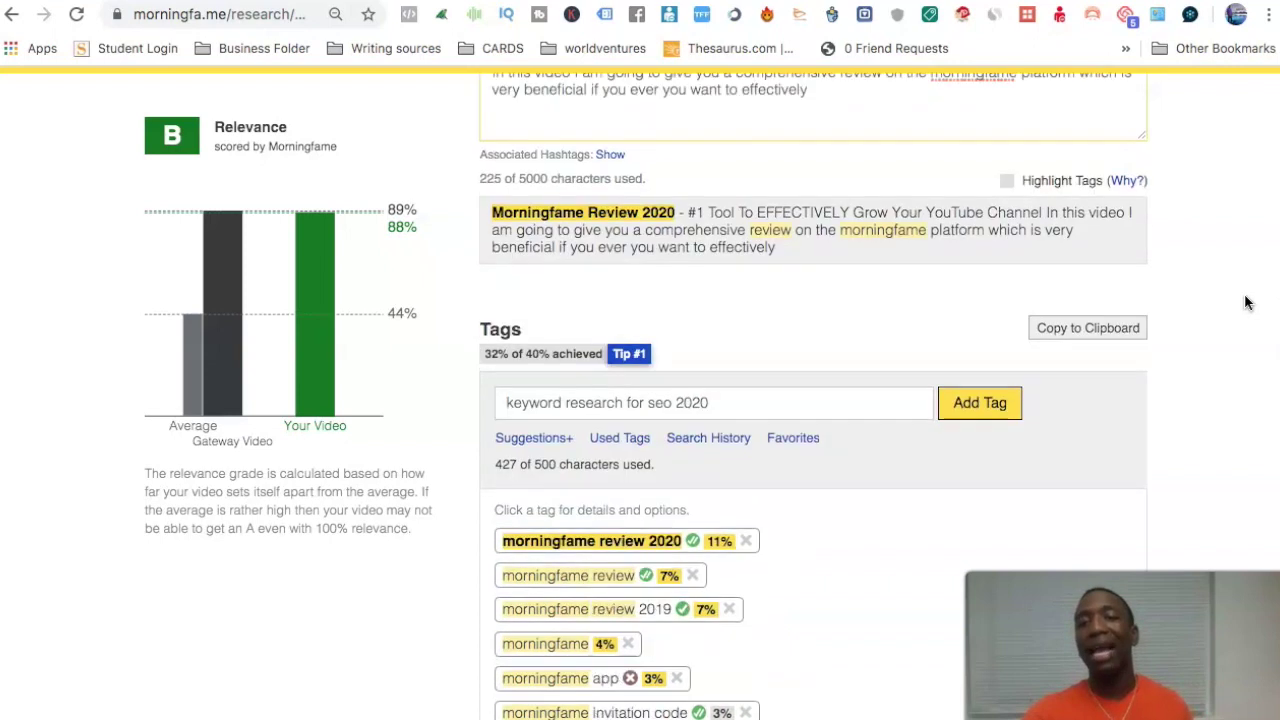
scroll(1245, 302, up, 4)
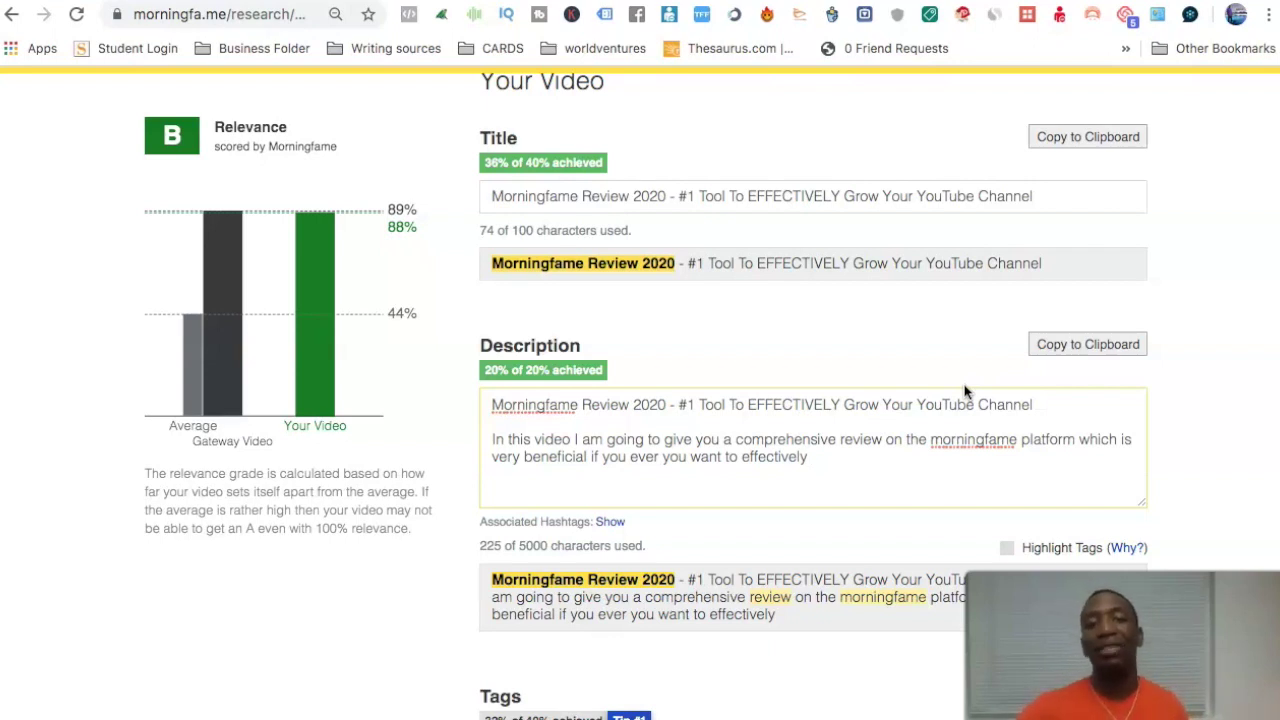
scroll(965, 392, down, 6)
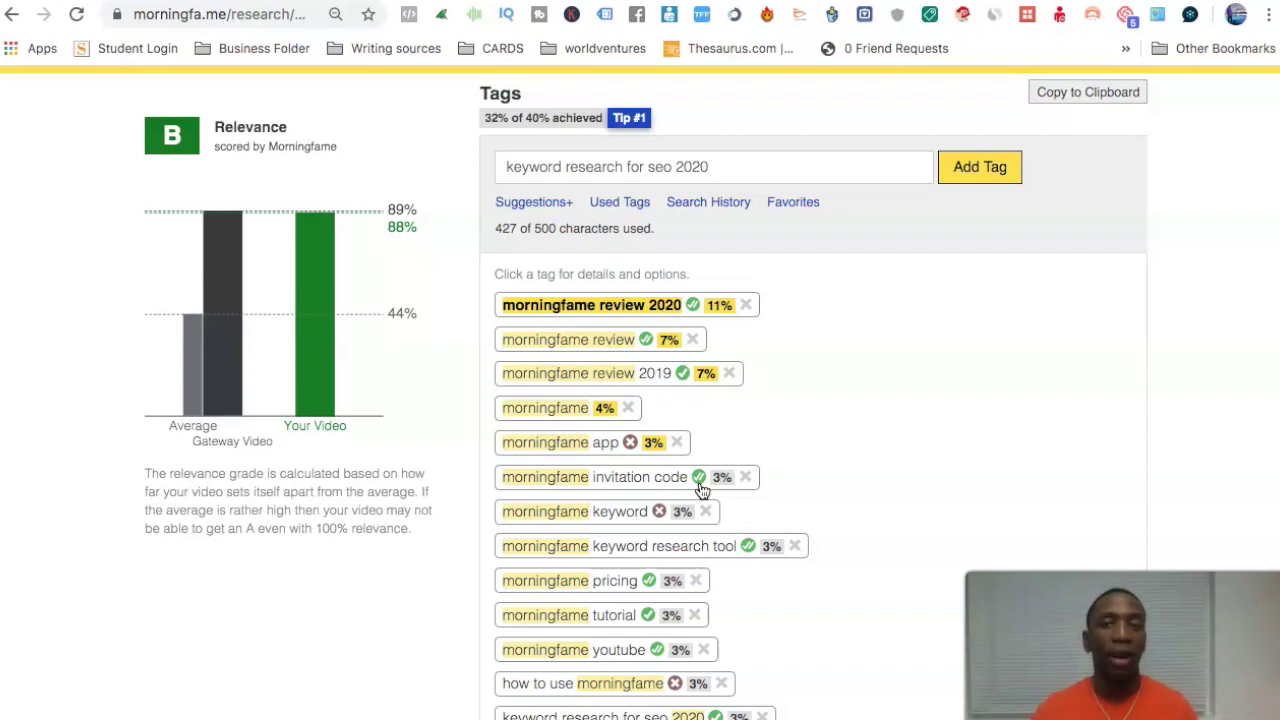
scroll(702, 490, down, 6)
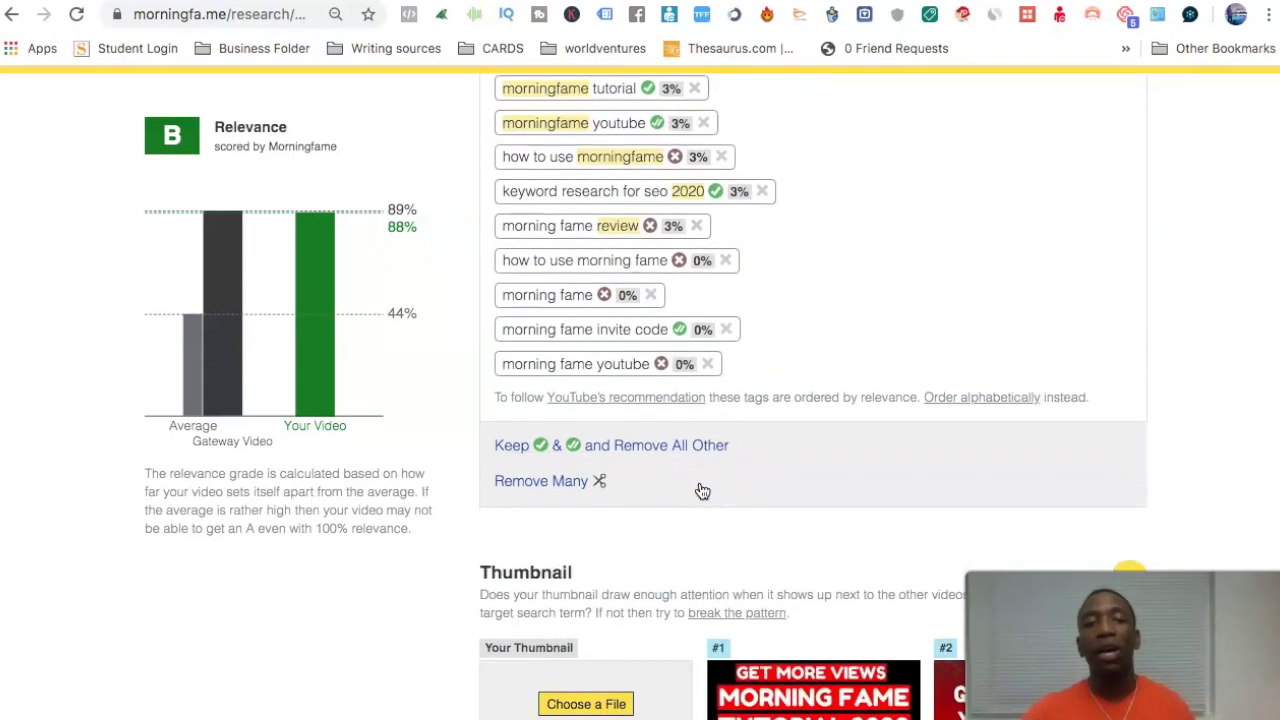
scroll(702, 490, down, 1)
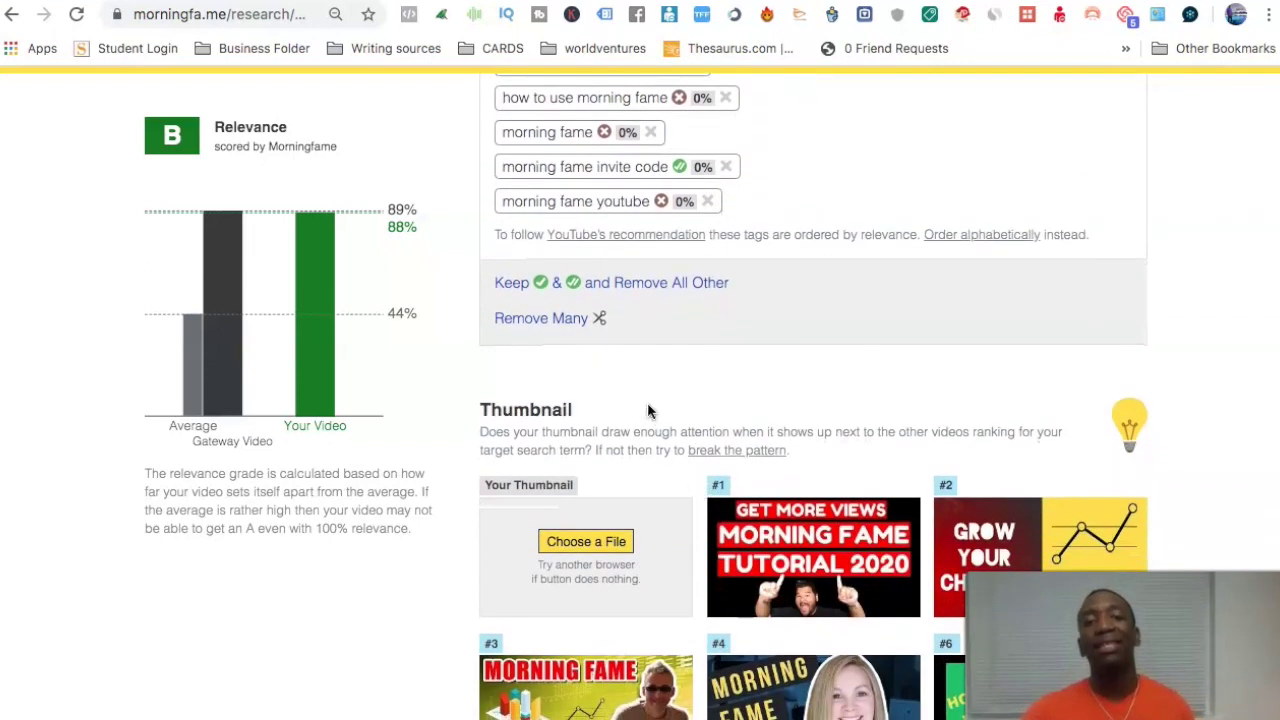
scroll(714, 423, down, 1)
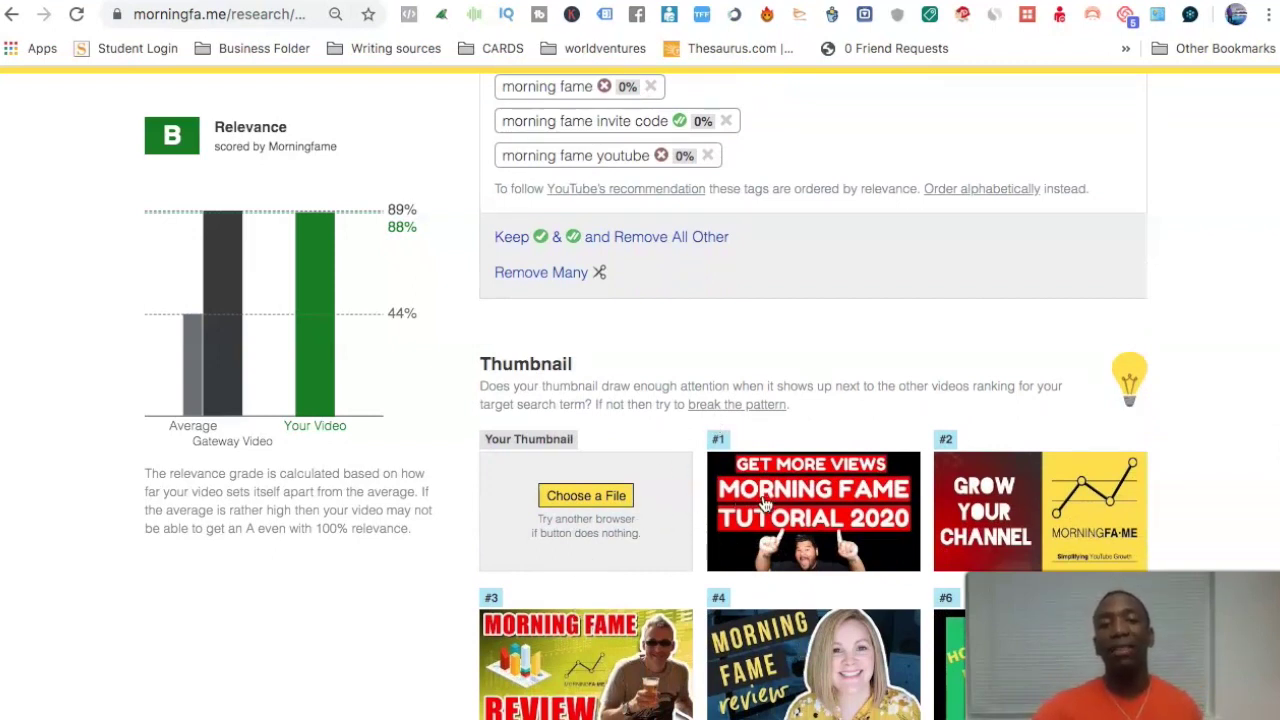
scroll(870, 362, down, 3)
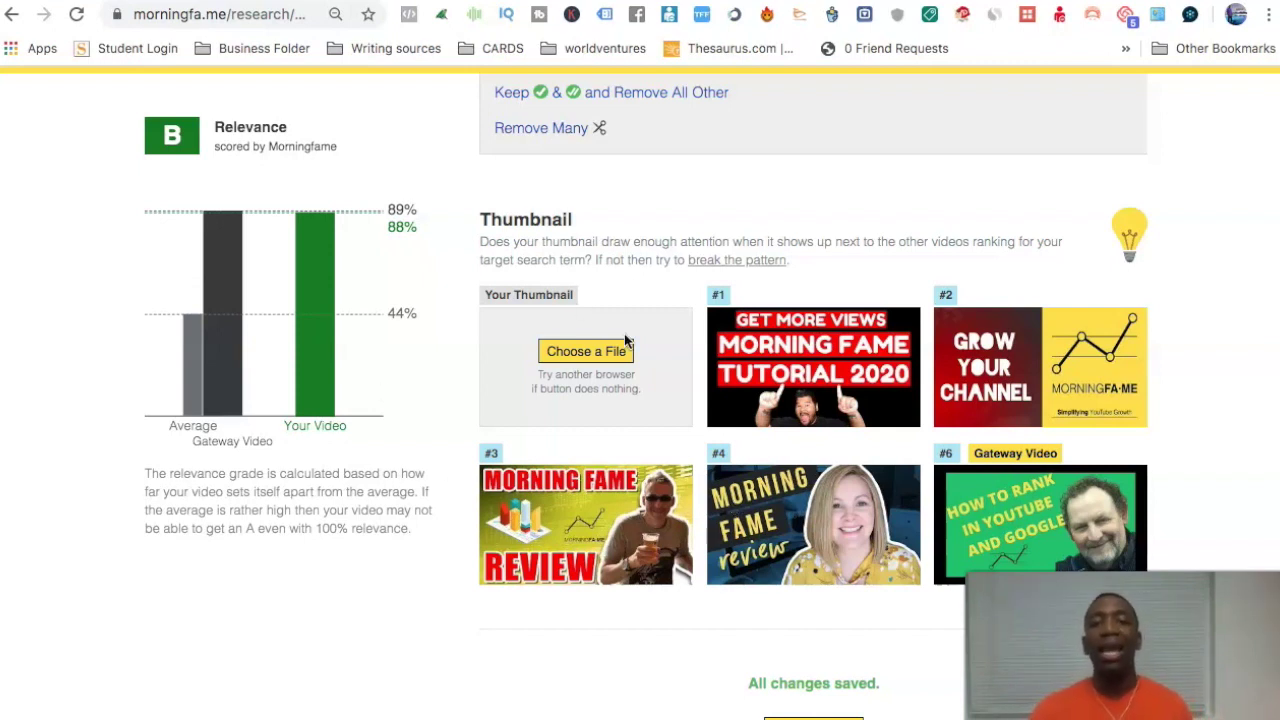
scroll(793, 292, up, 10)
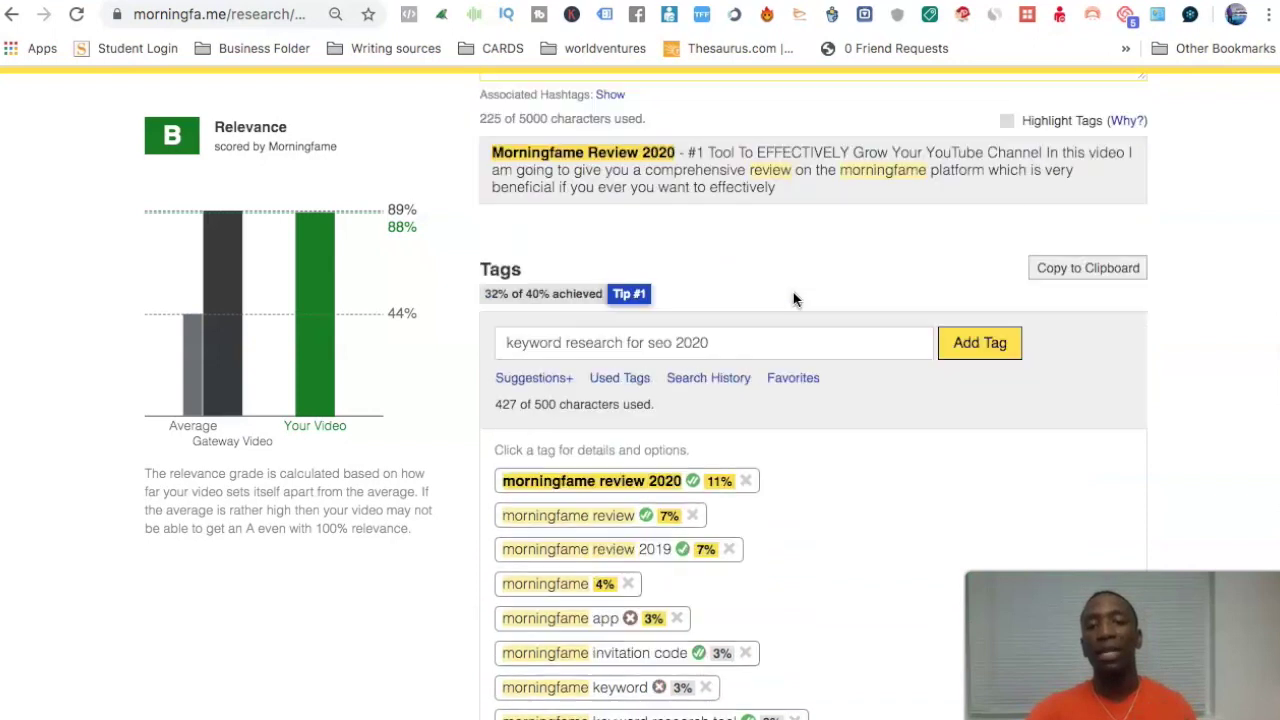
scroll(793, 292, up, 7)
scroll(793, 262, down, 3)
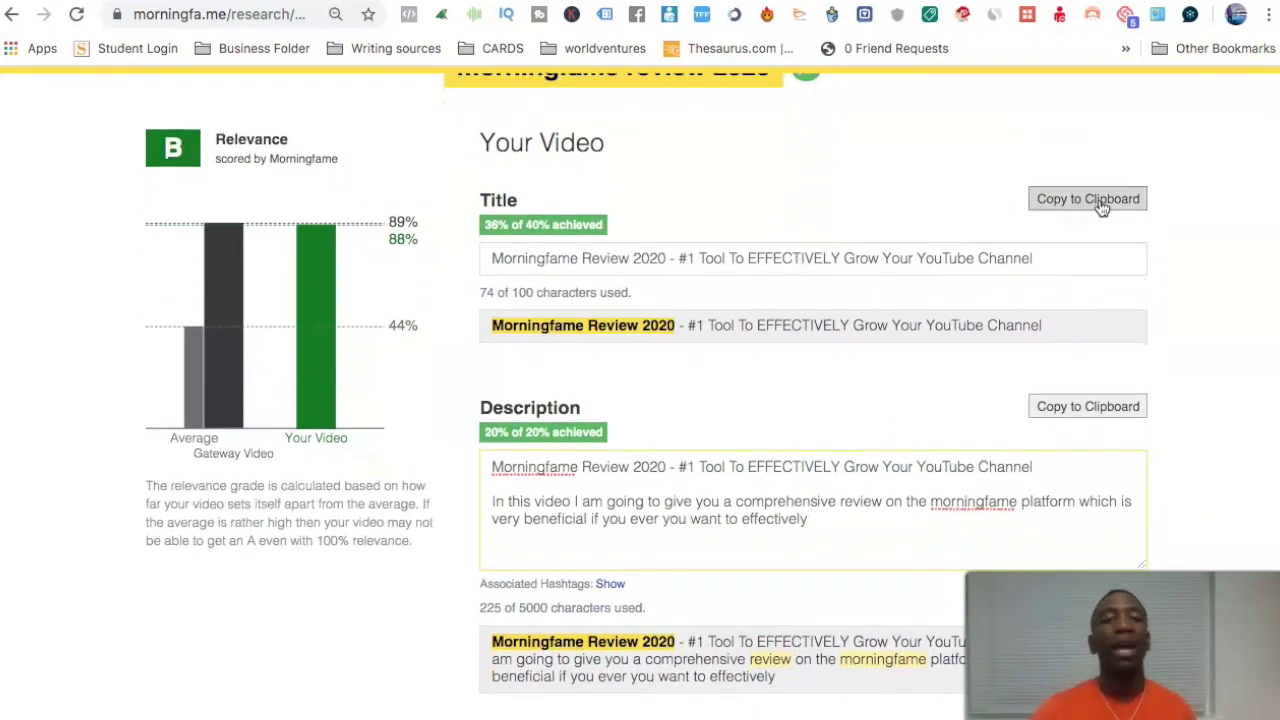
scroll(1100, 206, down, 2)
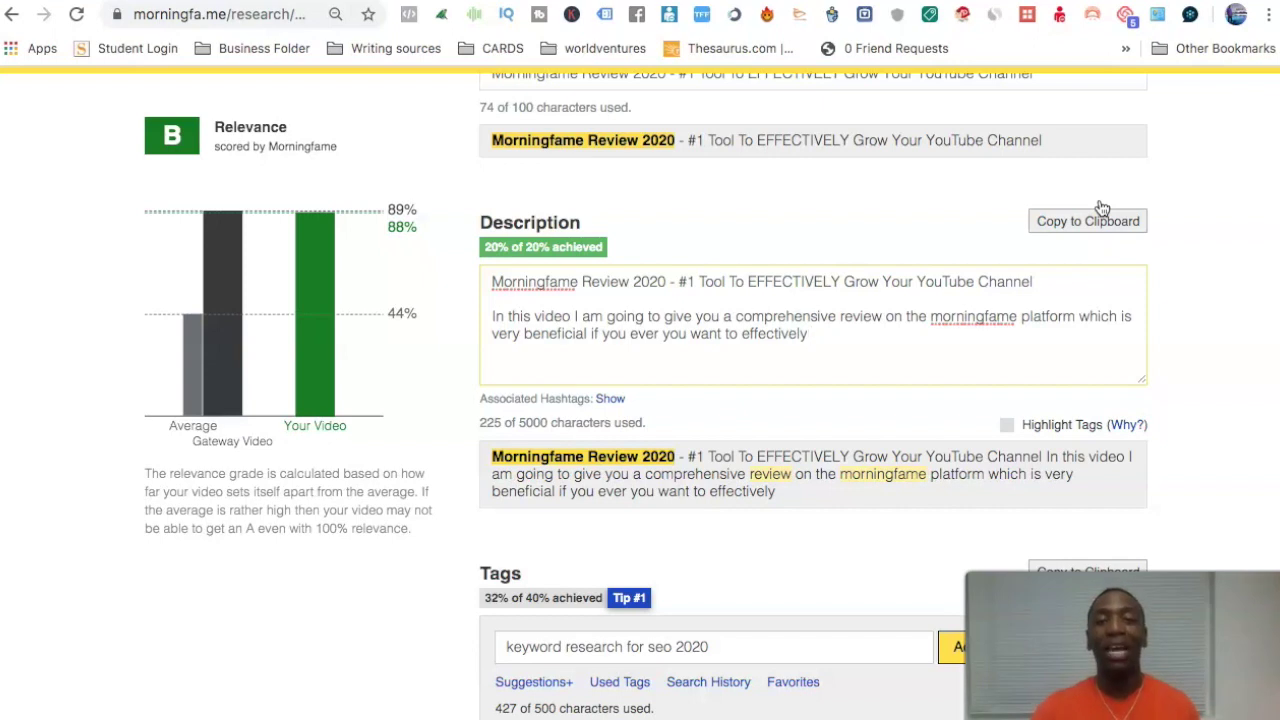
Step: Return to the Search step and shorten the search term to "morningfame review" to view the grades of the suggested terms
scroll(1101, 207, up, 6)
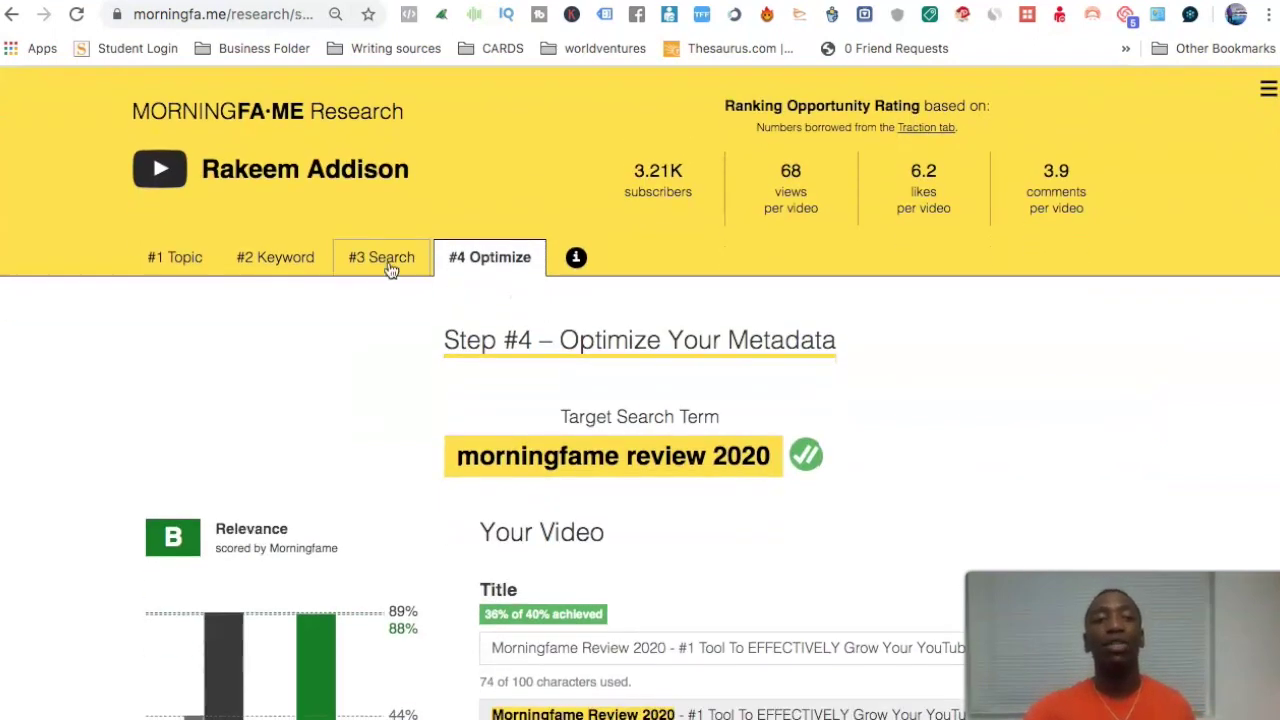
click(391, 271)
scroll(666, 346, down, 3)
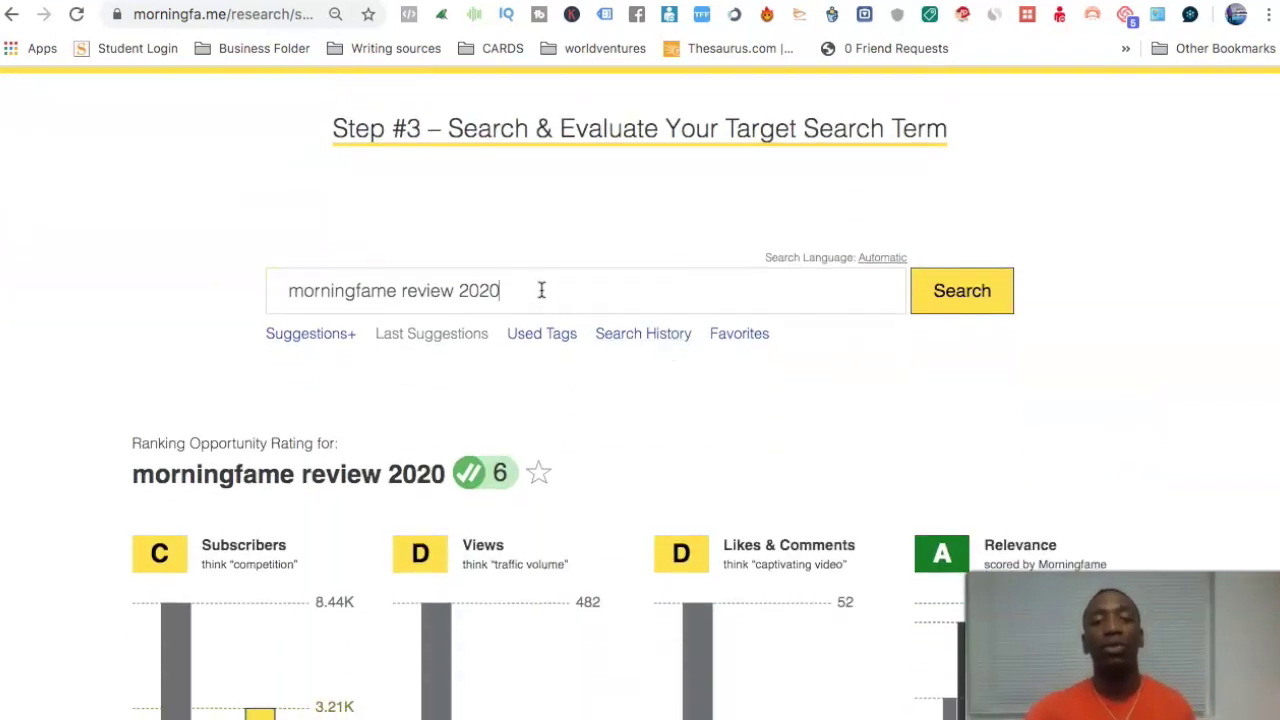
key(BackSpace)
key(BackSpace)
key(BackSpace)
key(BackSpace)
key(BackSpace)
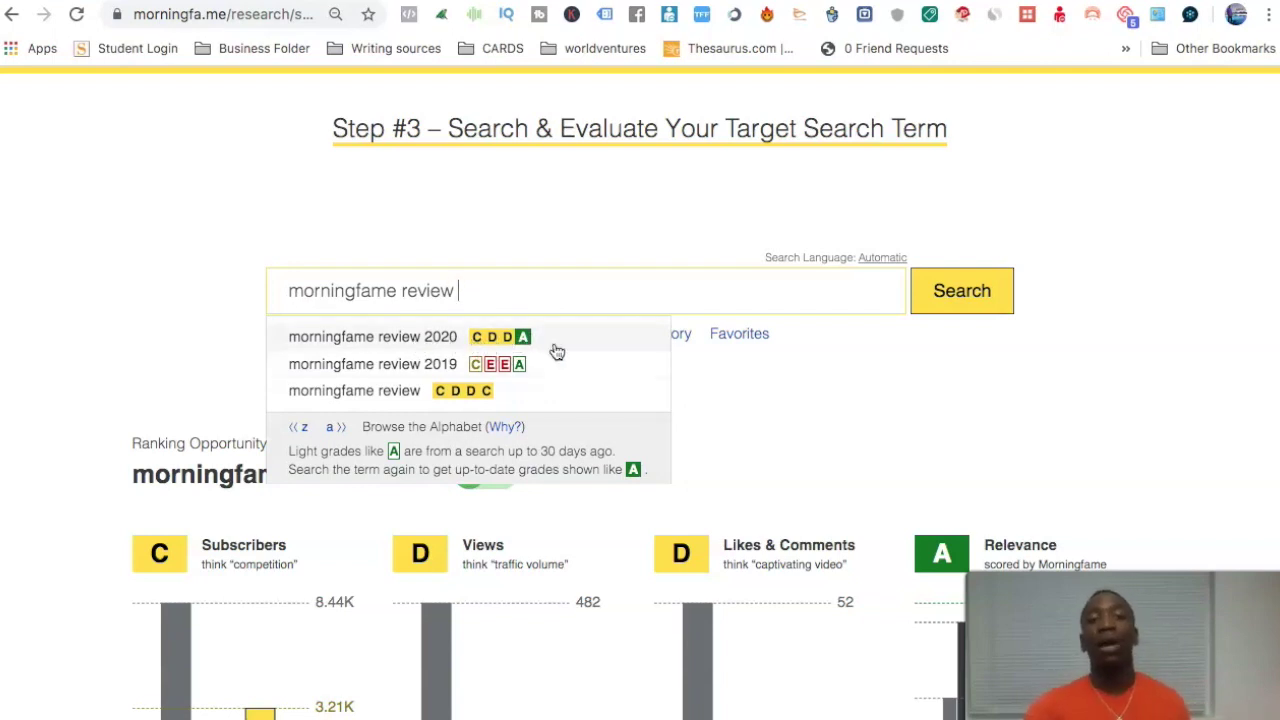
click(856, 387)
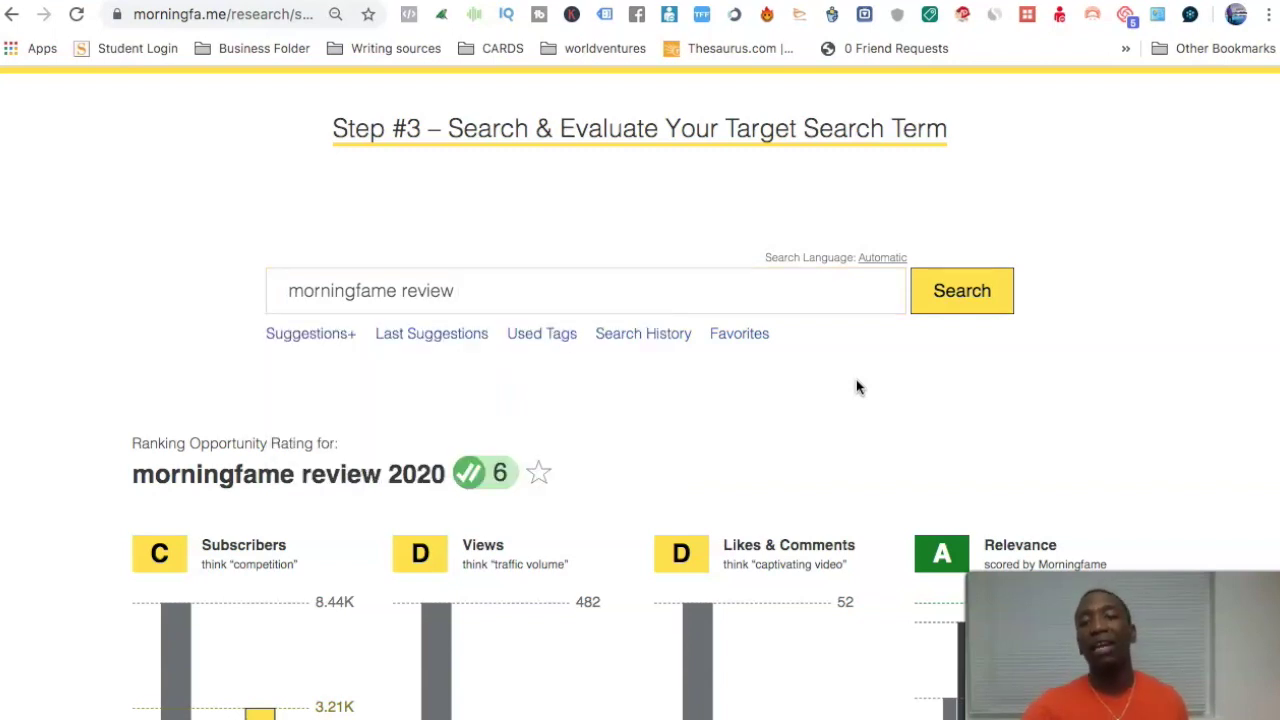
Step: Review the search history sorted by rating, from high to likely no chance to rank, and return to the Optimize step
click(639, 334)
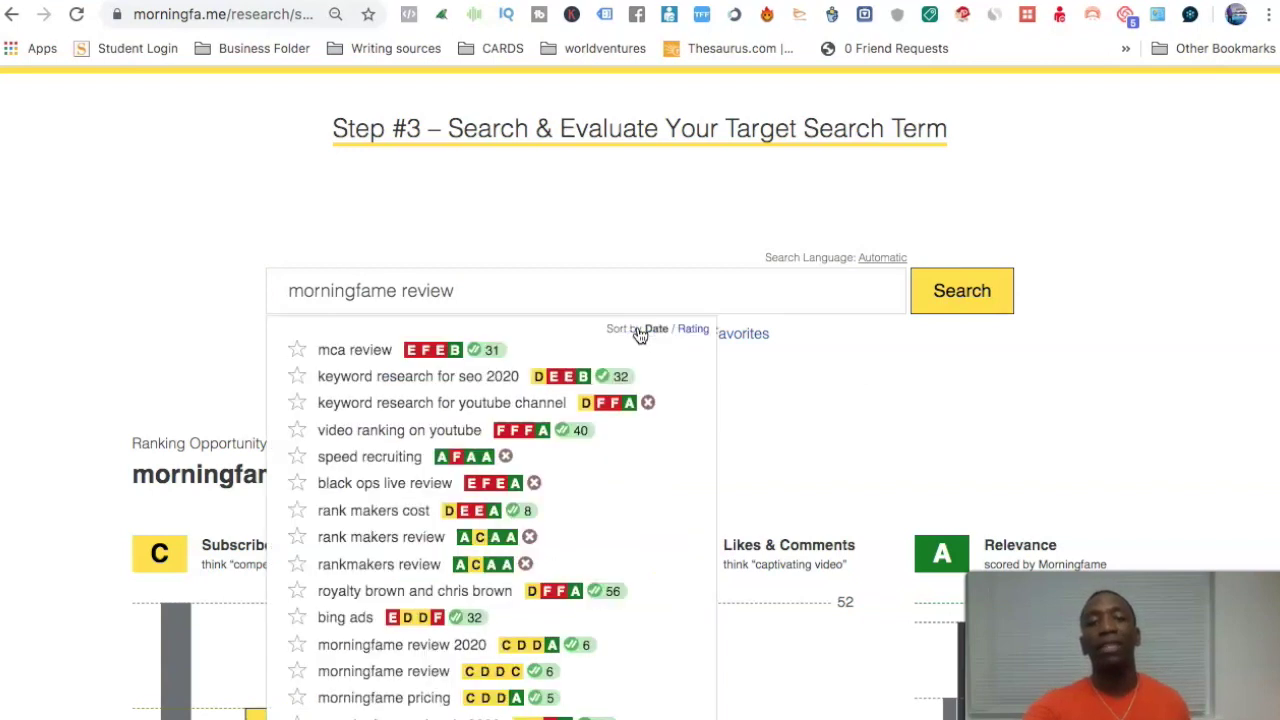
click(693, 329)
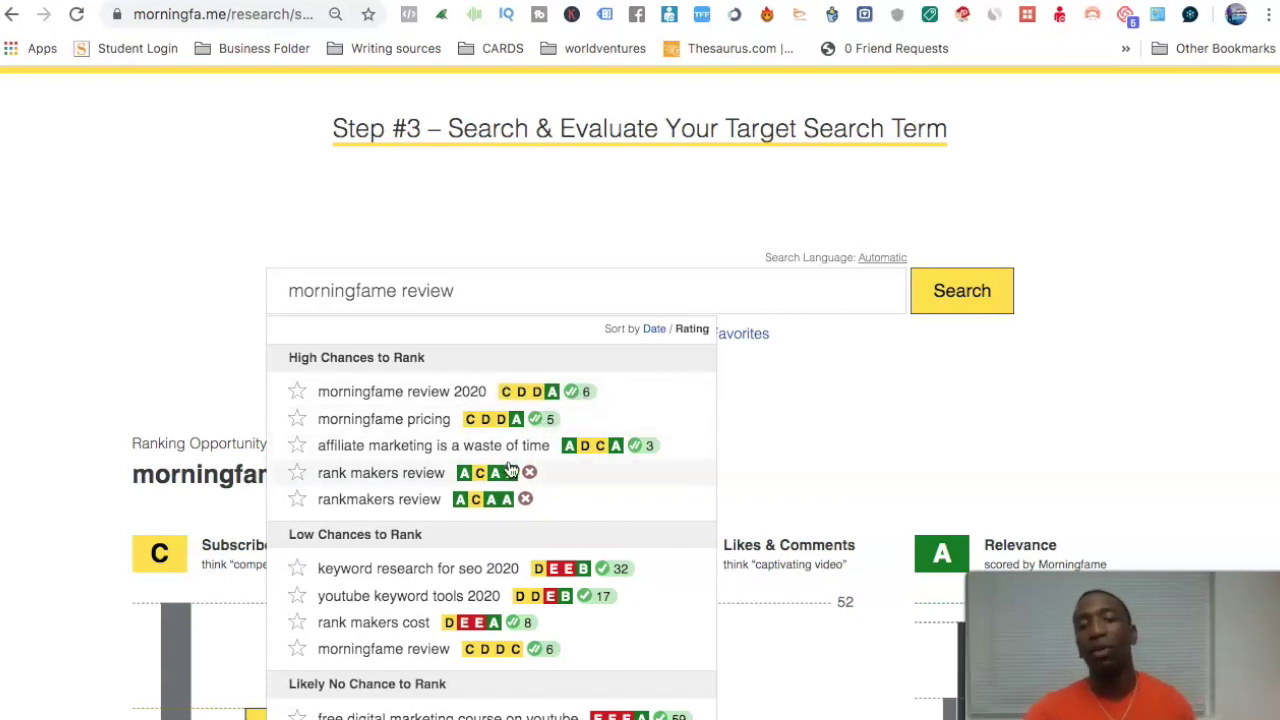
scroll(520, 478, down, 1)
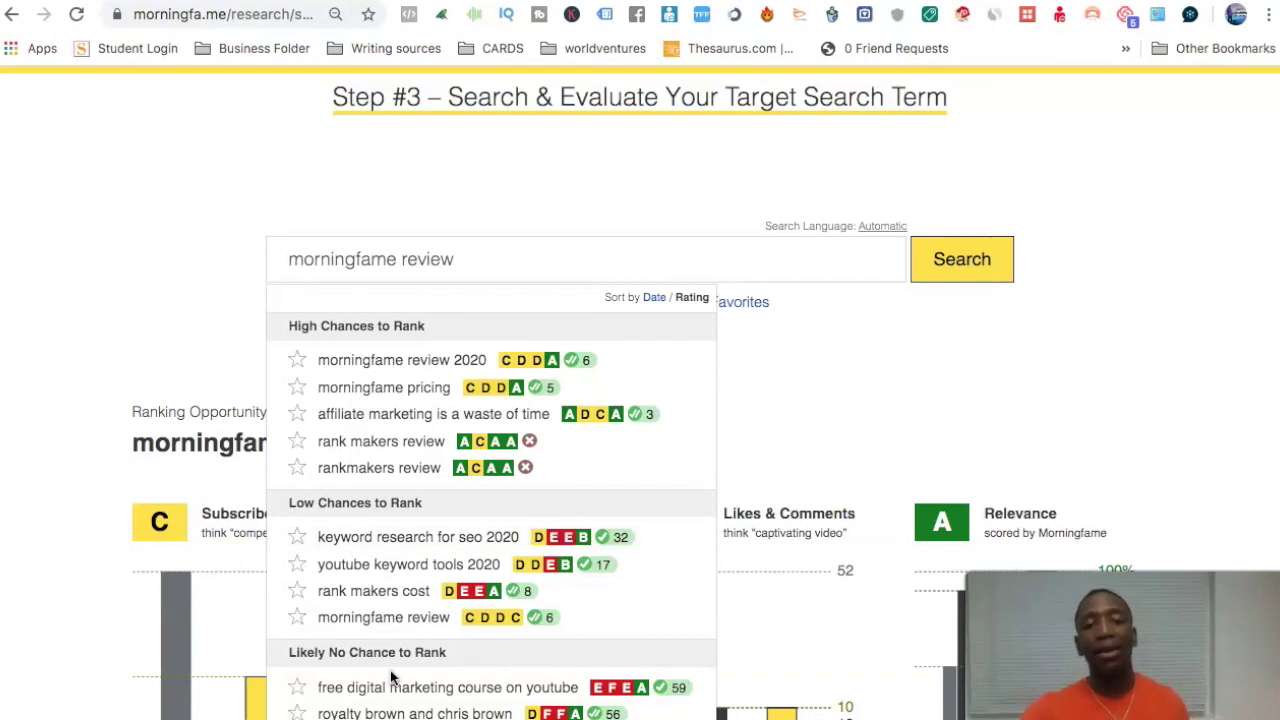
scroll(395, 678, down, 1)
scroll(392, 678, down, 2)
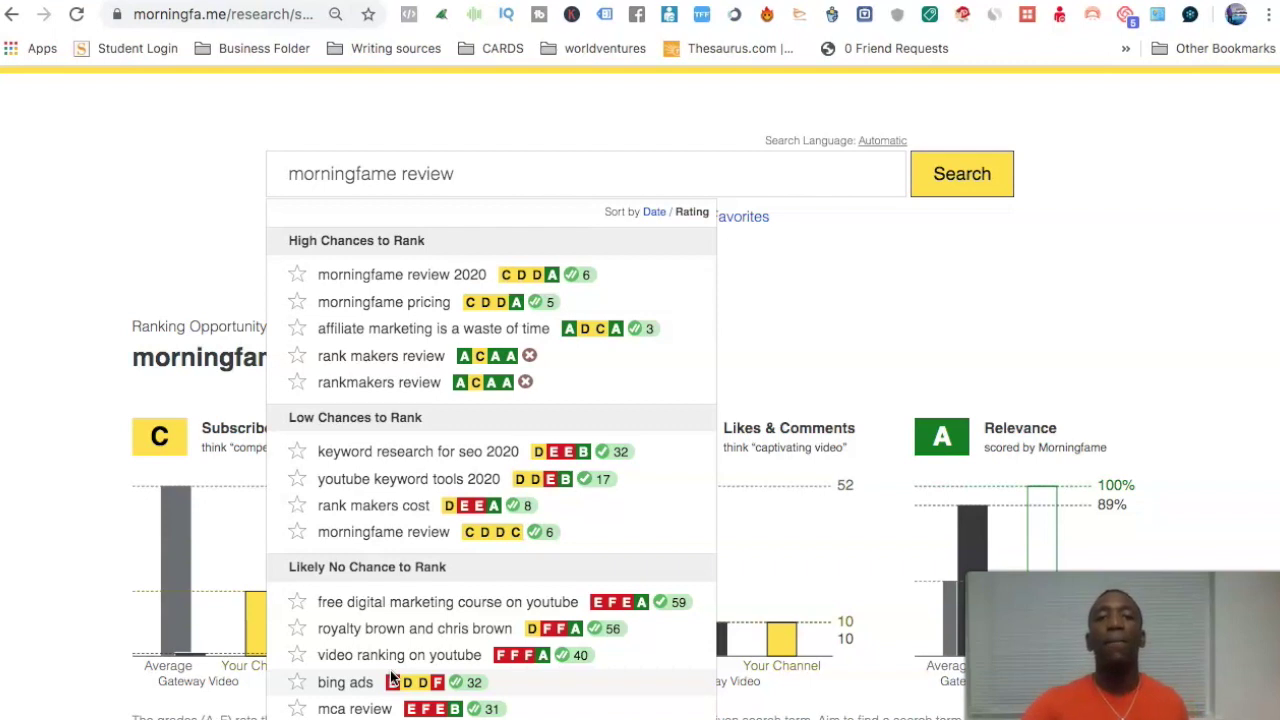
scroll(392, 678, up, 10)
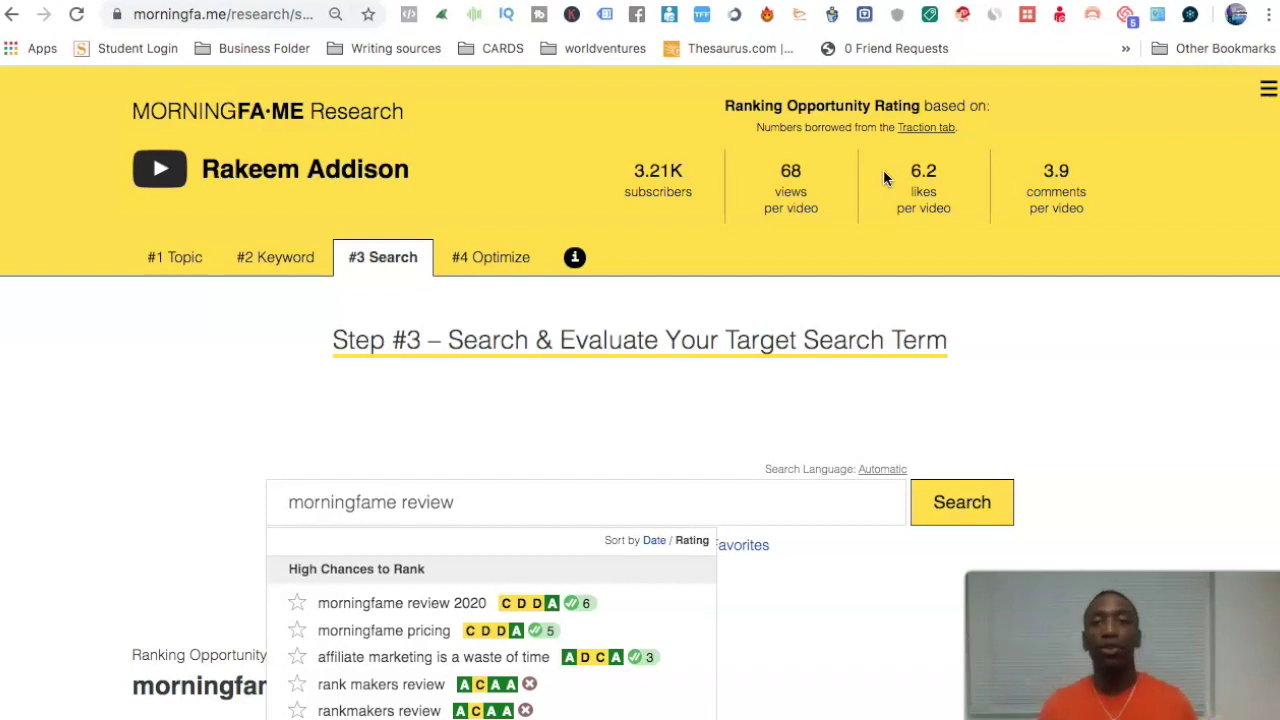
click(504, 263)
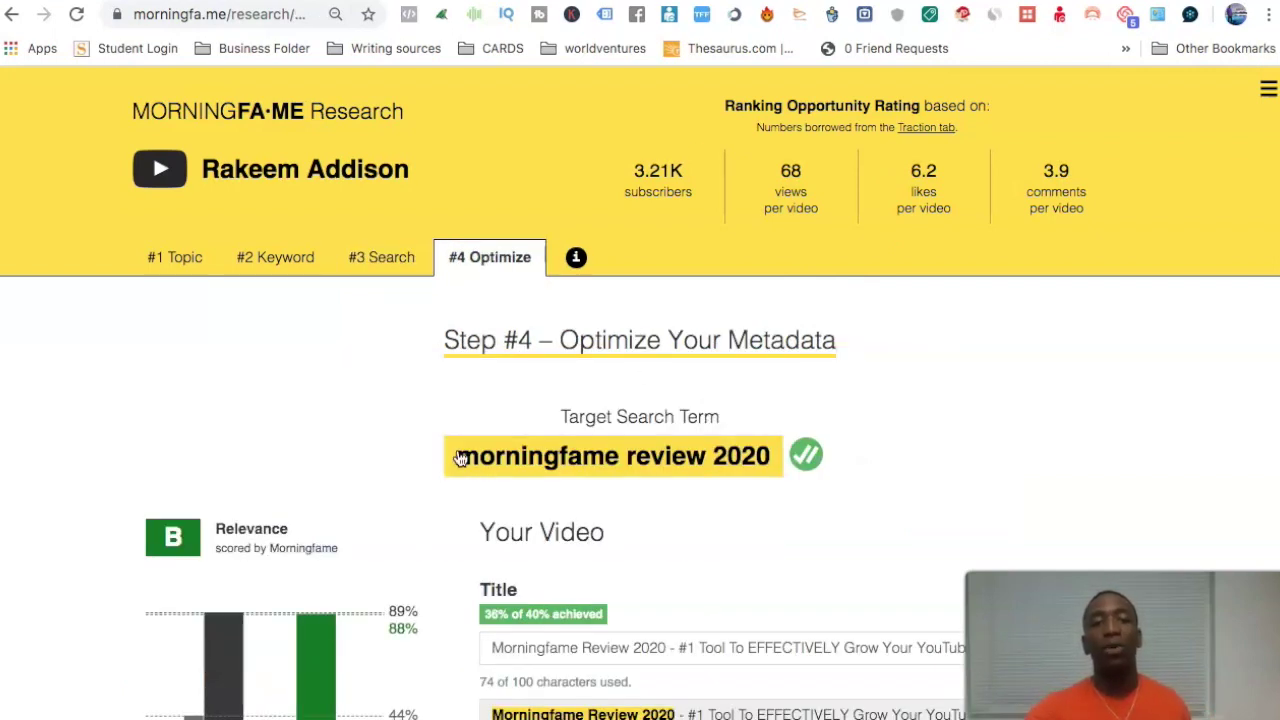